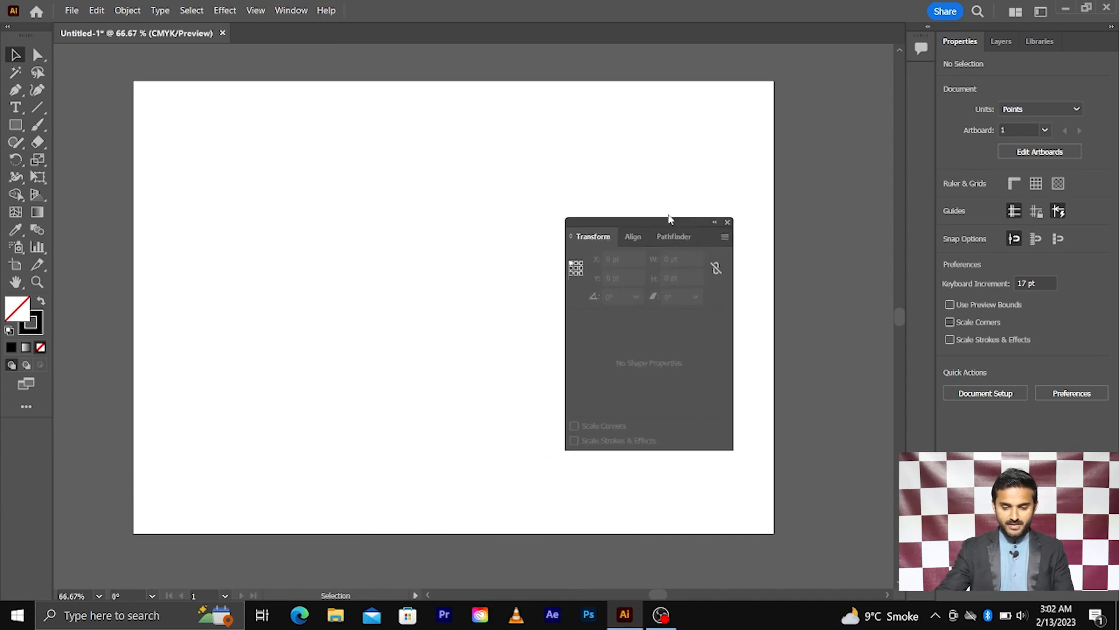
# Undock the Transform panel, close the Align/Pathfinder group, and park Transform at the upper right.
pyautogui.moveTo(631, 144); pyautogui.dragTo(443, 175)
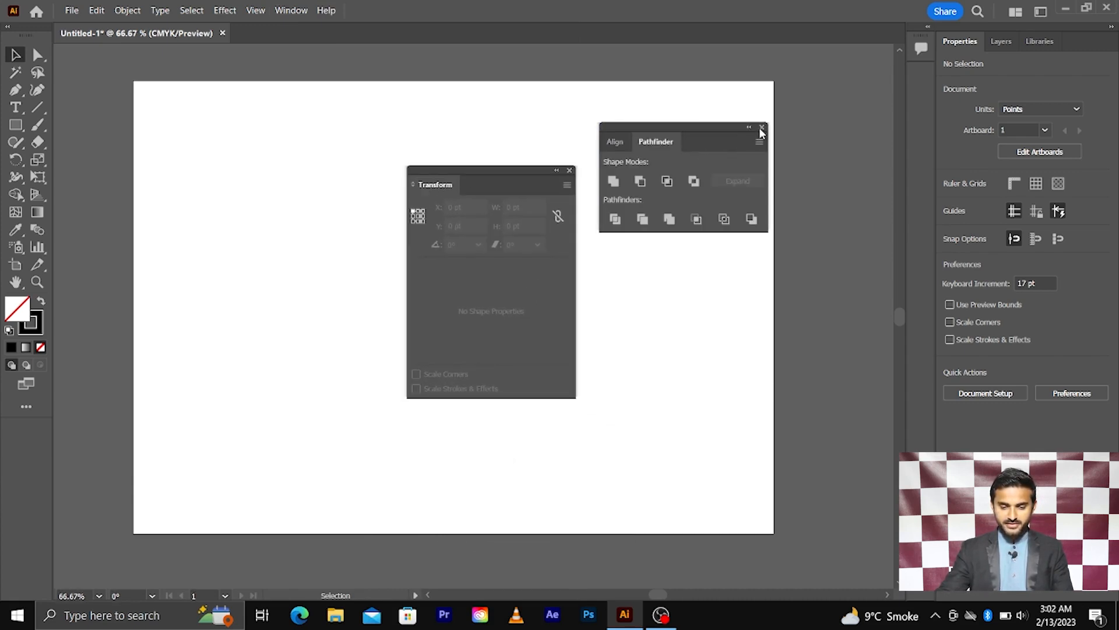
pyautogui.click(762, 127)
pyautogui.moveTo(511, 169); pyautogui.dragTo(710, 85)
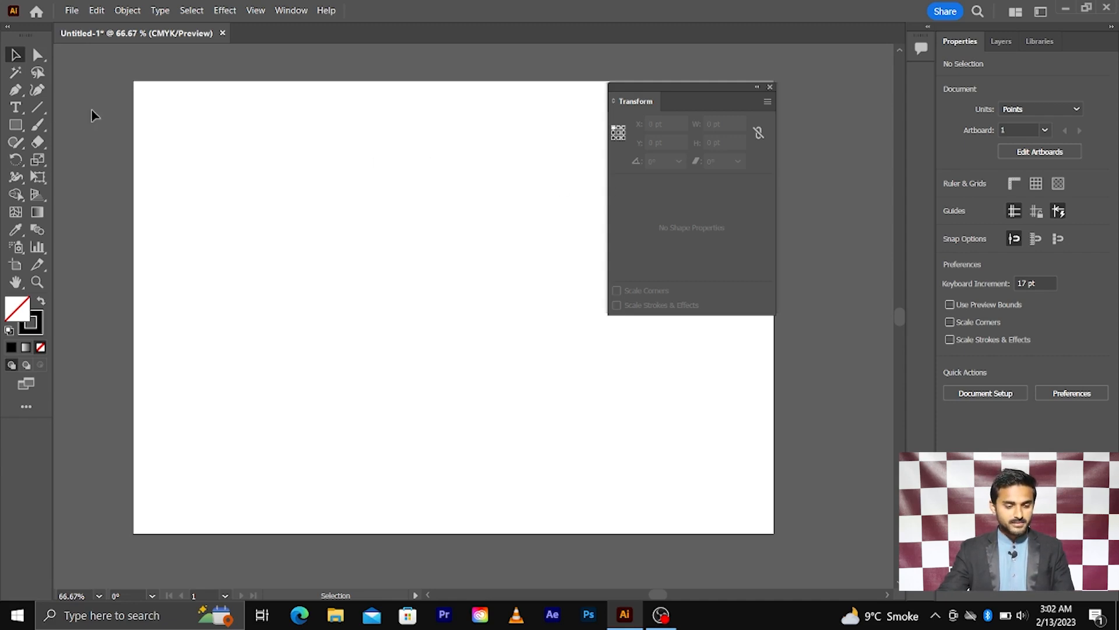
# Draw a roughly 193 pt square at the artboard's upper left, filled black with no stroke.
pyautogui.click(16, 125)
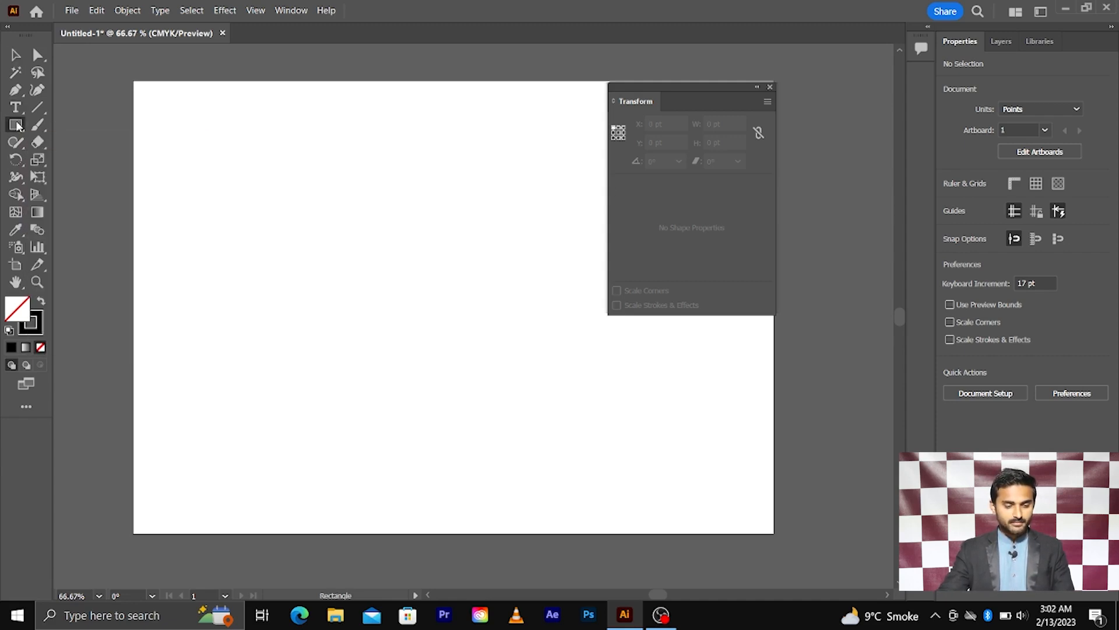
pyautogui.moveTo(304, 247); pyautogui.dragTo(380, 320)
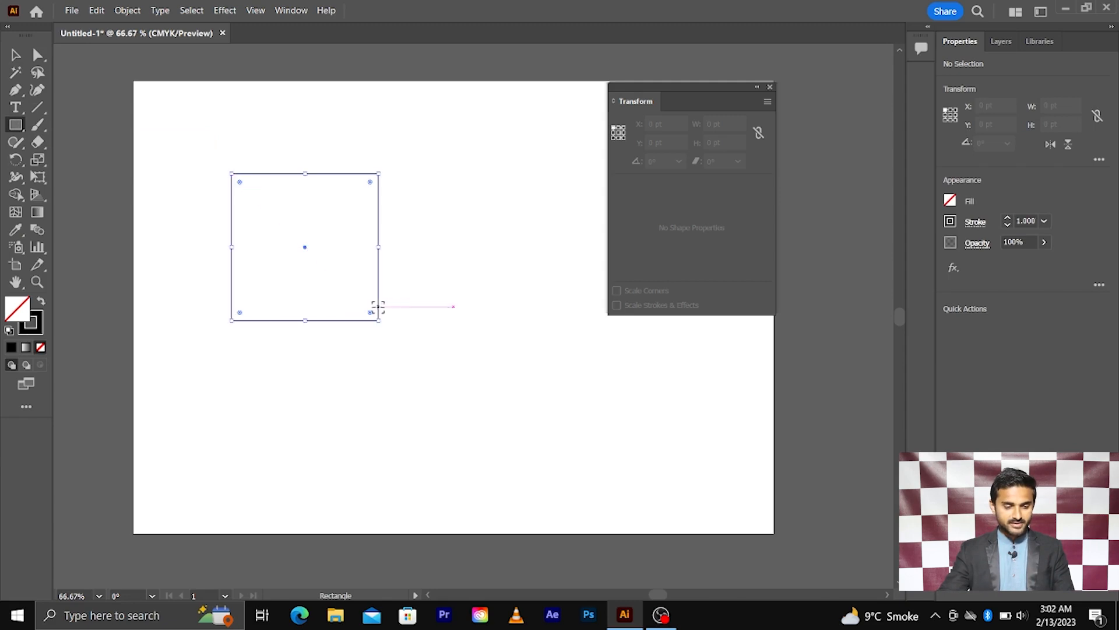
pyautogui.click(15, 55)
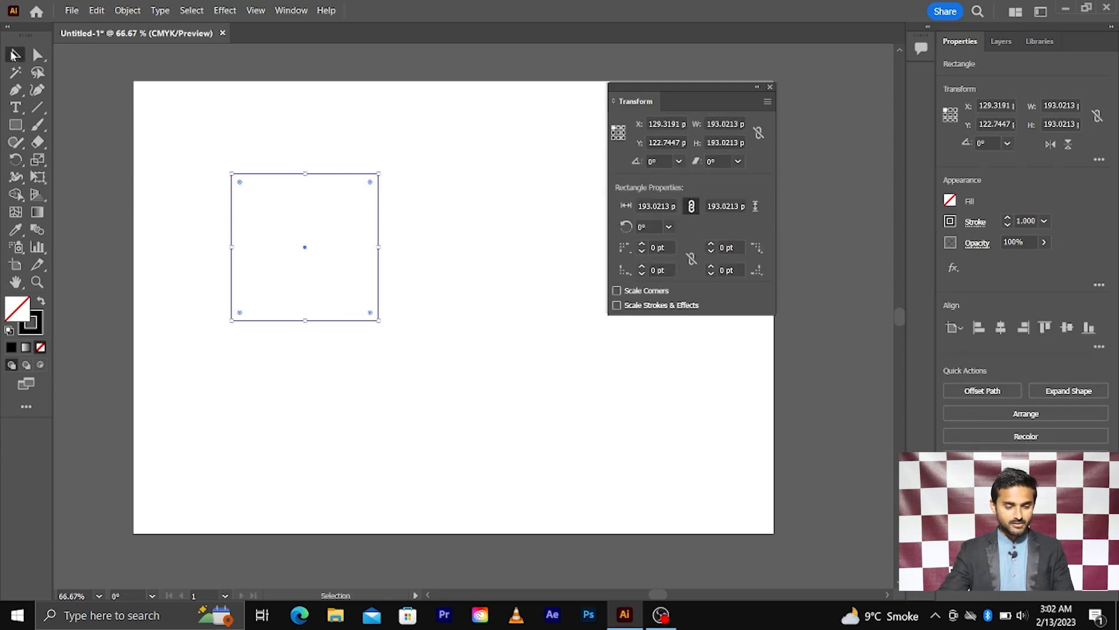
pyautogui.click(41, 301)
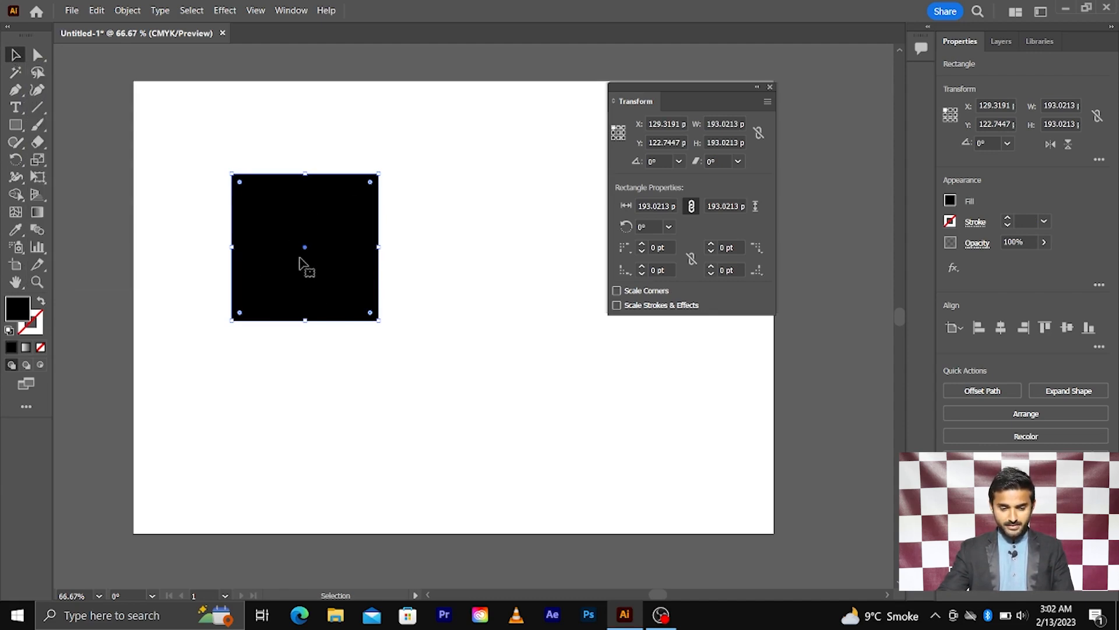
pyautogui.click(211, 169)
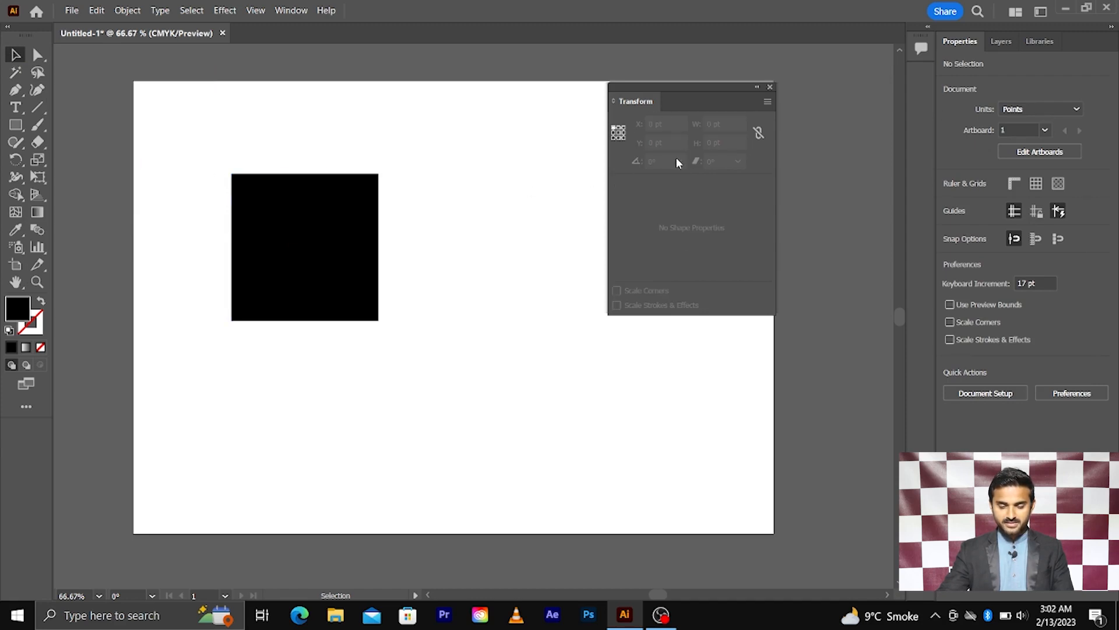
# Select the black square and set its position to X 166 pt and Y 153 pt.
pyautogui.moveTo(402, 175); pyautogui.dragTo(219, 333)
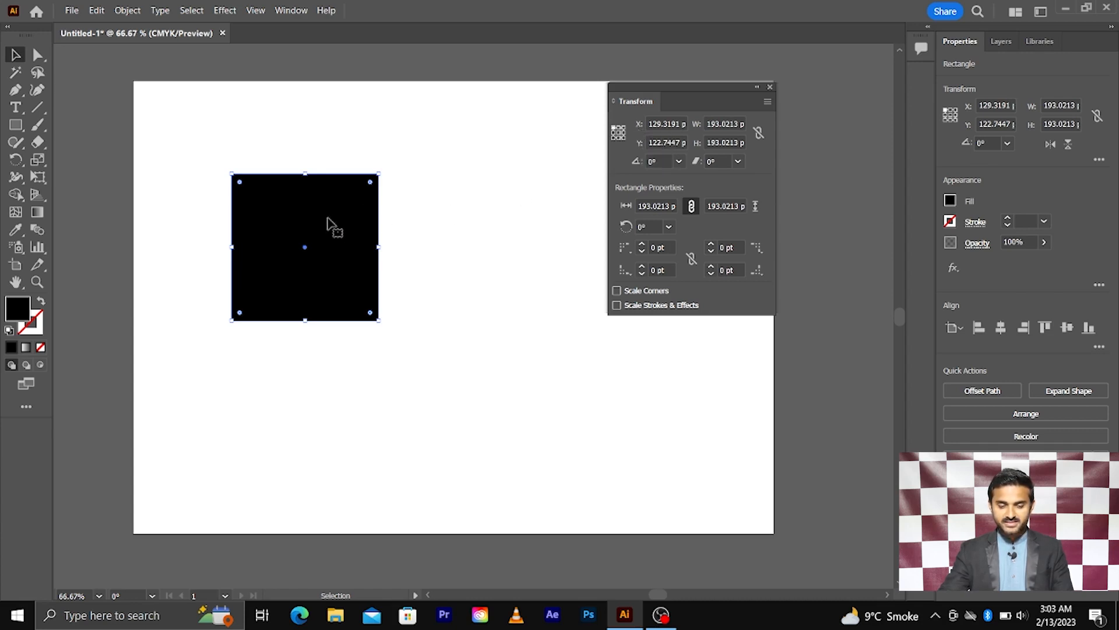
pyautogui.click(666, 124)
pyautogui.write('131')
pyautogui.press('Return')
pyautogui.press('Up')
pyautogui.press('Up')
pyautogui.press('Up')
pyautogui.press('Up')
pyautogui.press('Up')
pyautogui.press('Up')
pyautogui.press('Up')
pyautogui.press('Up')
pyautogui.press('Up')
pyautogui.press('Up')
pyautogui.press('Up')
pyautogui.press('Up')
pyautogui.press('Up')
pyautogui.press('Up')
pyautogui.press('Up')
pyautogui.press('Up')
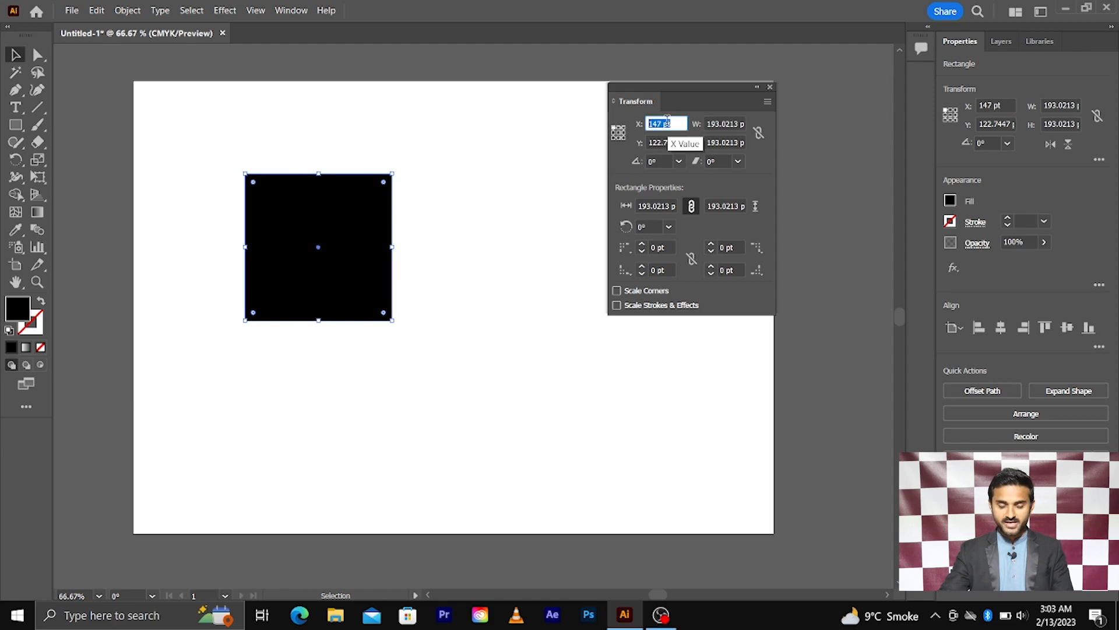
pyautogui.press('Up')
pyautogui.press('Up')
pyautogui.press('Up')
pyautogui.press('Up')
pyautogui.press('Up')
pyautogui.press('Up')
pyautogui.press('Up')
pyautogui.press('Up')
pyautogui.press('Up')
pyautogui.press('Up')
pyautogui.press('Up')
pyautogui.press('Up')
pyautogui.press('Up')
pyautogui.press('Up')
pyautogui.press('Up')
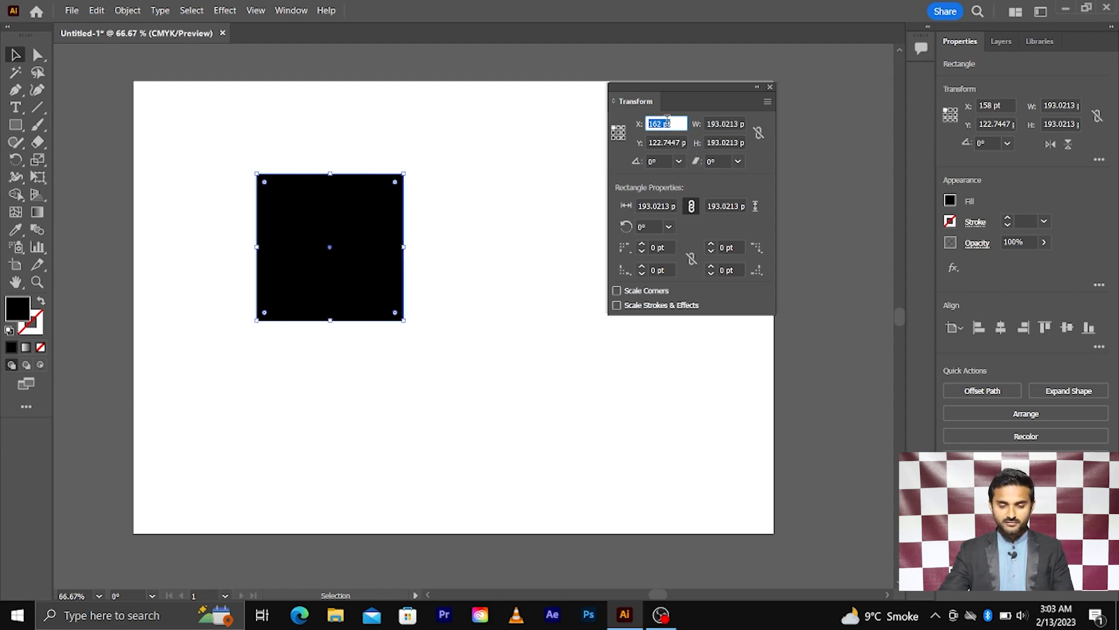
pyautogui.press('Up')
pyautogui.press('Up')
pyautogui.press('Up')
pyautogui.press('Up')
pyautogui.click(663, 143)
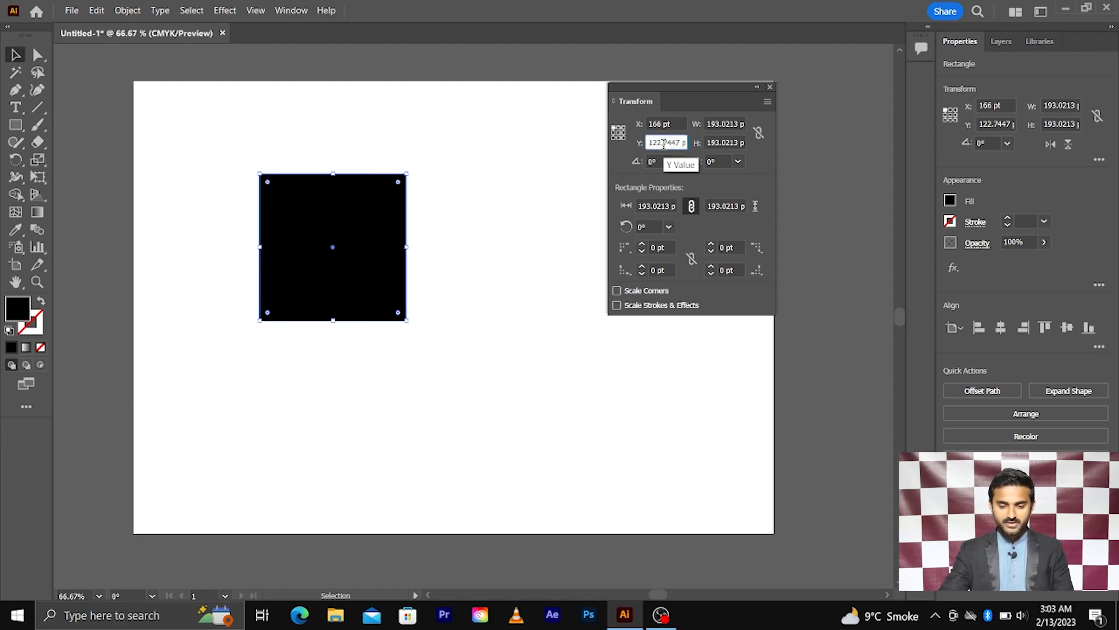
pyautogui.press('Up')
pyautogui.press('Up')
pyautogui.press('Up')
pyautogui.press('Up')
pyautogui.press('Up')
pyautogui.press('Up')
pyautogui.press('Up')
pyautogui.press('Up')
pyautogui.press('Up')
pyautogui.press('Up')
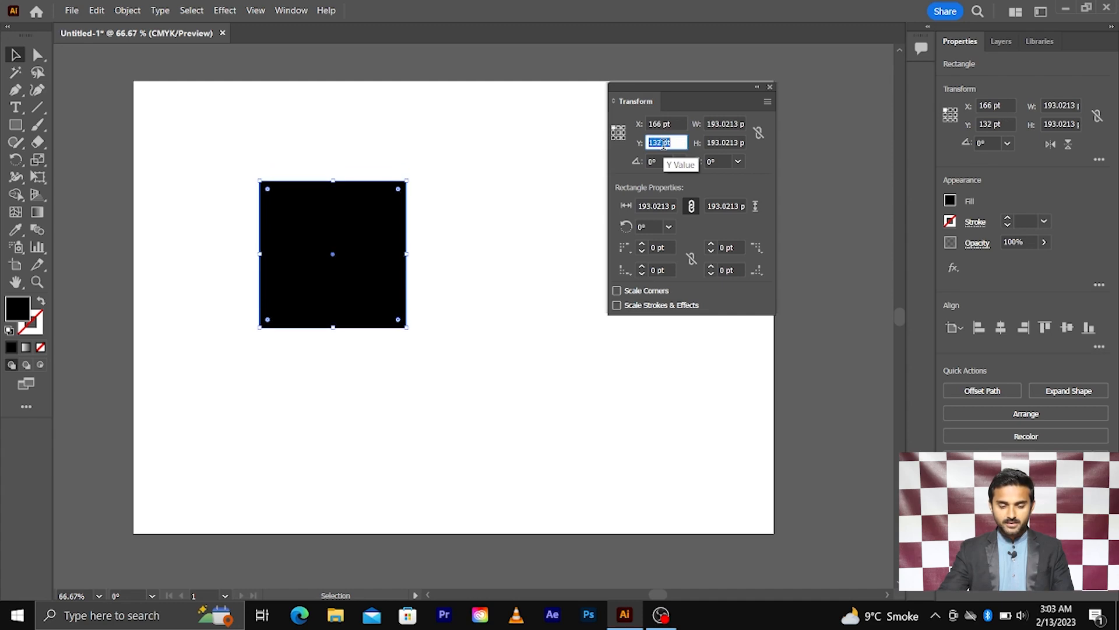
pyautogui.press('Up')
pyautogui.press('Up')
pyautogui.press('Up')
pyautogui.press('Up')
pyautogui.press('Up')
pyautogui.press('Up')
pyautogui.press('Up')
pyautogui.press('Up')
pyautogui.press('Up')
pyautogui.press('Up')
pyautogui.press('Up')
pyautogui.press('Up')
pyautogui.press('Up')
pyautogui.press('Up')
pyautogui.press('Up')
pyautogui.press('Up')
pyautogui.press('Up')
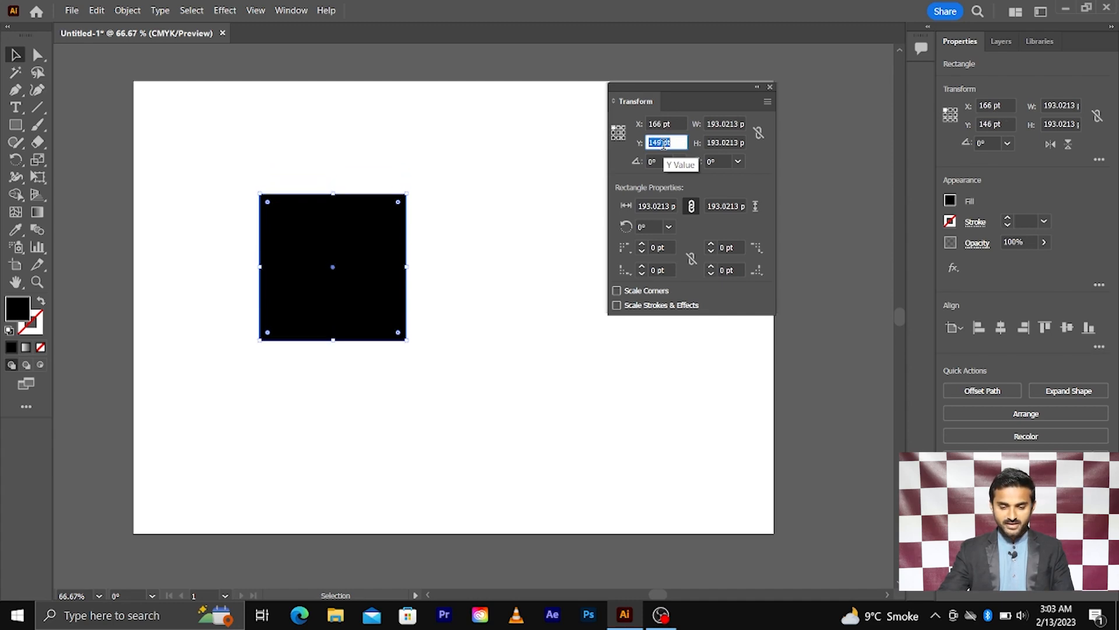
pyautogui.press('Up')
pyautogui.press('Up')
pyautogui.press('Up')
pyautogui.press('Up')
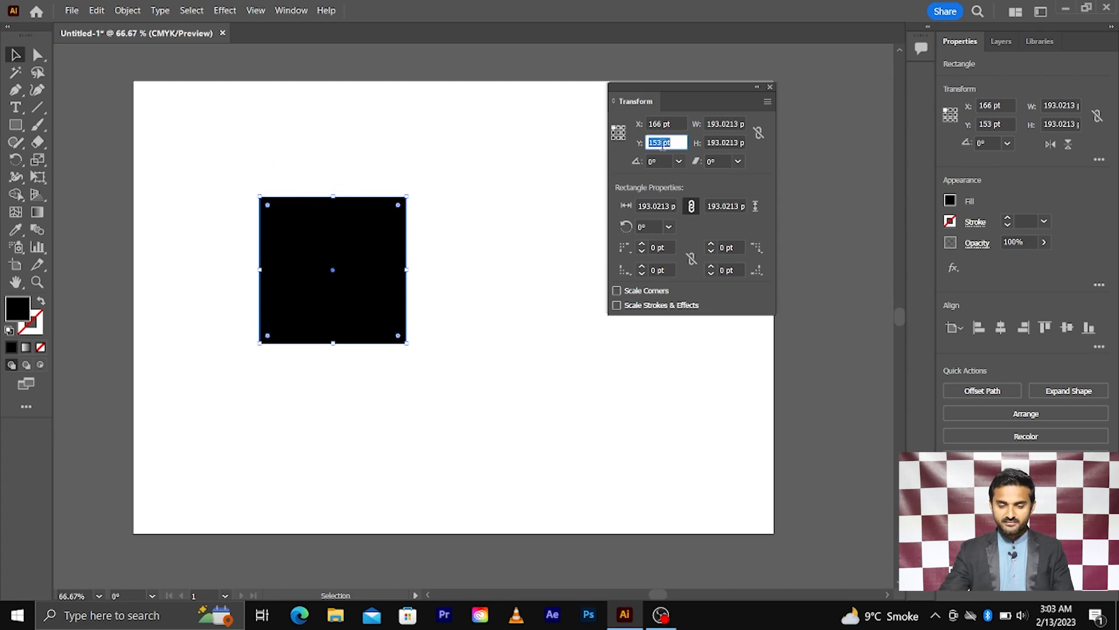
# Set the rectangle's width to 212 pt (starting from 198) and its height to 232 pt.
pyautogui.click(718, 124)
pyautogui.write('198')
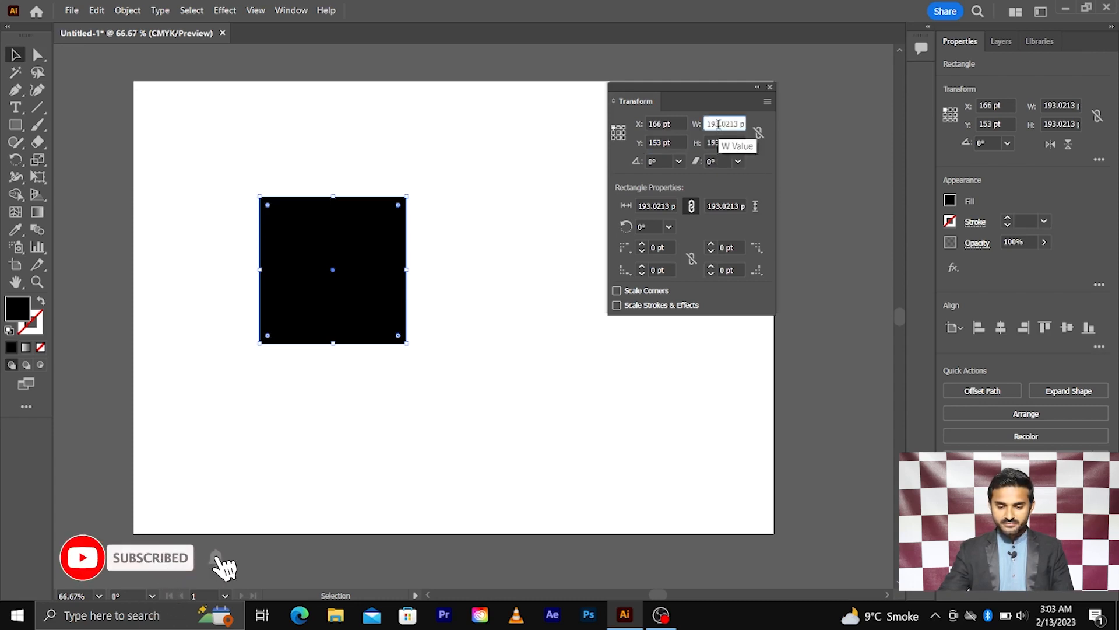
pyautogui.press('Return')
pyautogui.press('Up')
pyautogui.press('Up')
pyautogui.press('Up')
pyautogui.press('Up')
pyautogui.press('Up')
pyautogui.press('Up')
pyautogui.press('Up')
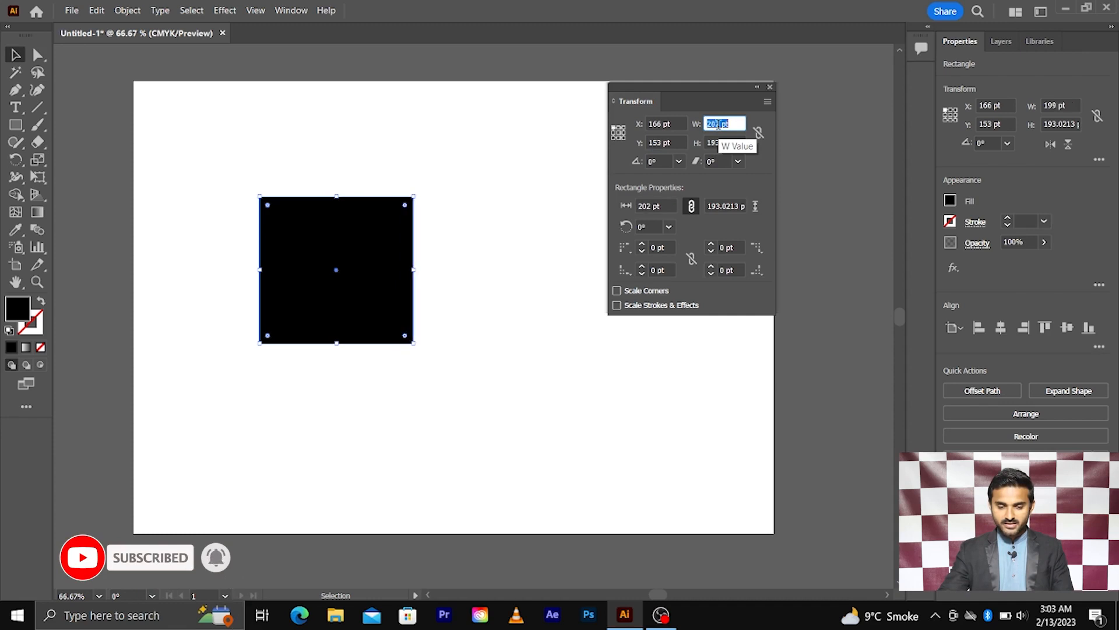
pyautogui.press('Up')
pyautogui.press('Up')
pyautogui.press('Up')
pyautogui.press('Up')
pyautogui.press('Up')
pyautogui.press('Up')
pyautogui.press('Up')
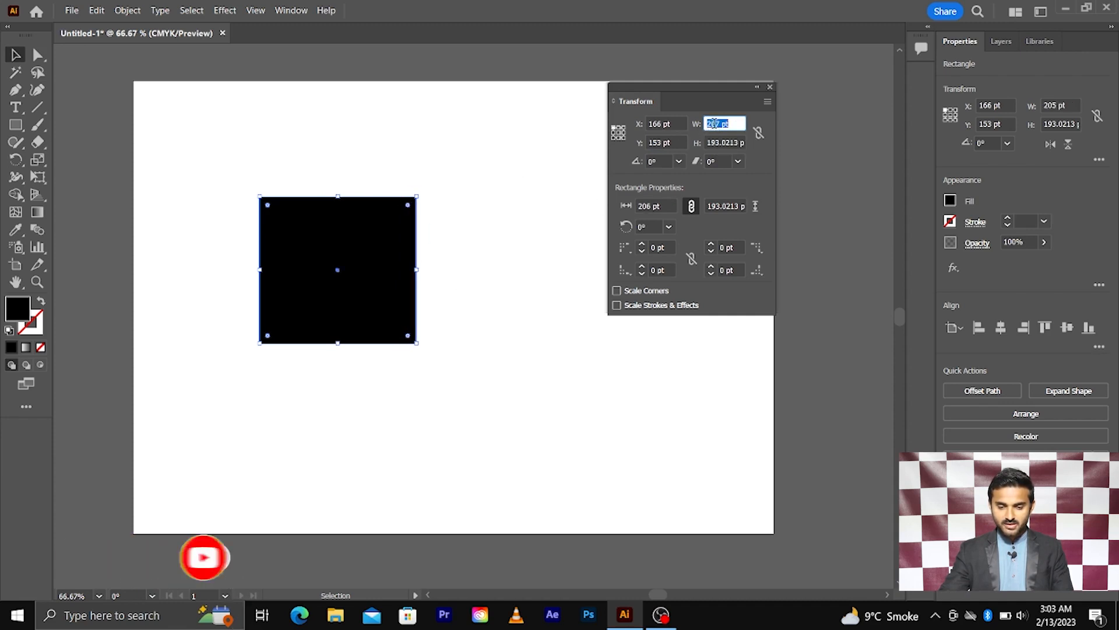
pyautogui.click(721, 144)
pyautogui.press('Up')
pyautogui.press('Up')
pyautogui.press('Up')
pyautogui.press('Up')
pyautogui.press('Up')
pyautogui.press('Up')
pyautogui.press('Up')
pyautogui.press('Up')
pyautogui.press('Up')
pyautogui.press('Up')
pyautogui.press('Up')
pyautogui.press('Up')
pyautogui.press('Up')
pyautogui.press('Up')
pyautogui.press('Up')
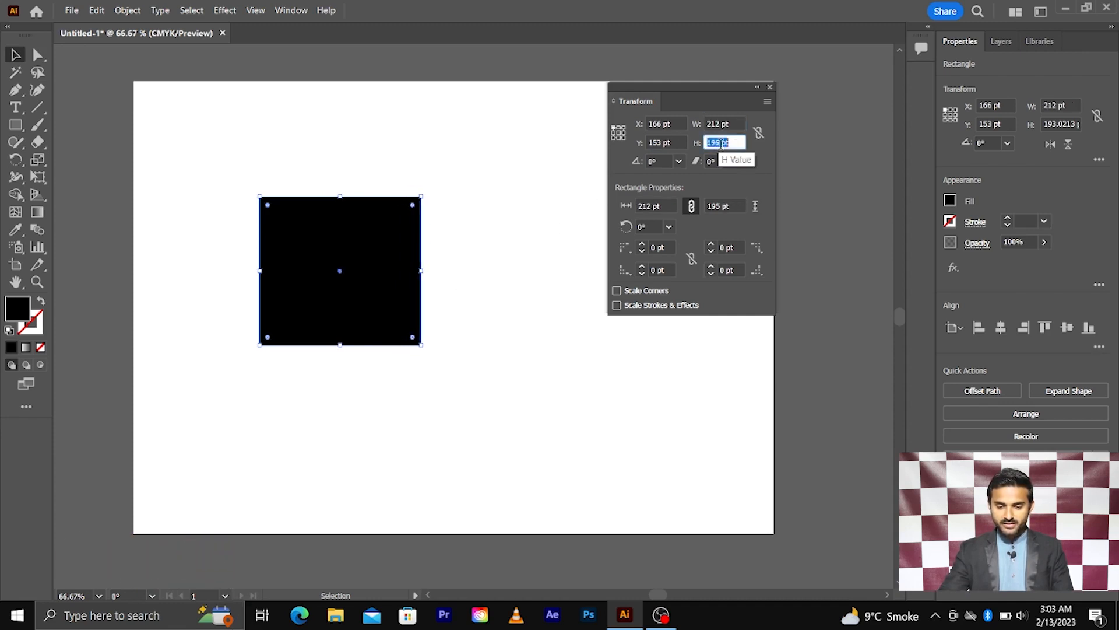
pyautogui.press('Up')
pyautogui.press('Up')
pyautogui.press('Up')
pyautogui.press('Up')
pyautogui.press('Up')
pyautogui.press('Up')
pyautogui.press('Up')
pyautogui.press('Up')
pyautogui.press('Up')
pyautogui.press('Up')
pyautogui.press('Up')
pyautogui.press('Up')
pyautogui.press('Up')
pyautogui.press('Up')
pyautogui.press('Up')
pyautogui.press('Up')
pyautogui.press('Up')
pyautogui.press('Up')
pyautogui.press('Up')
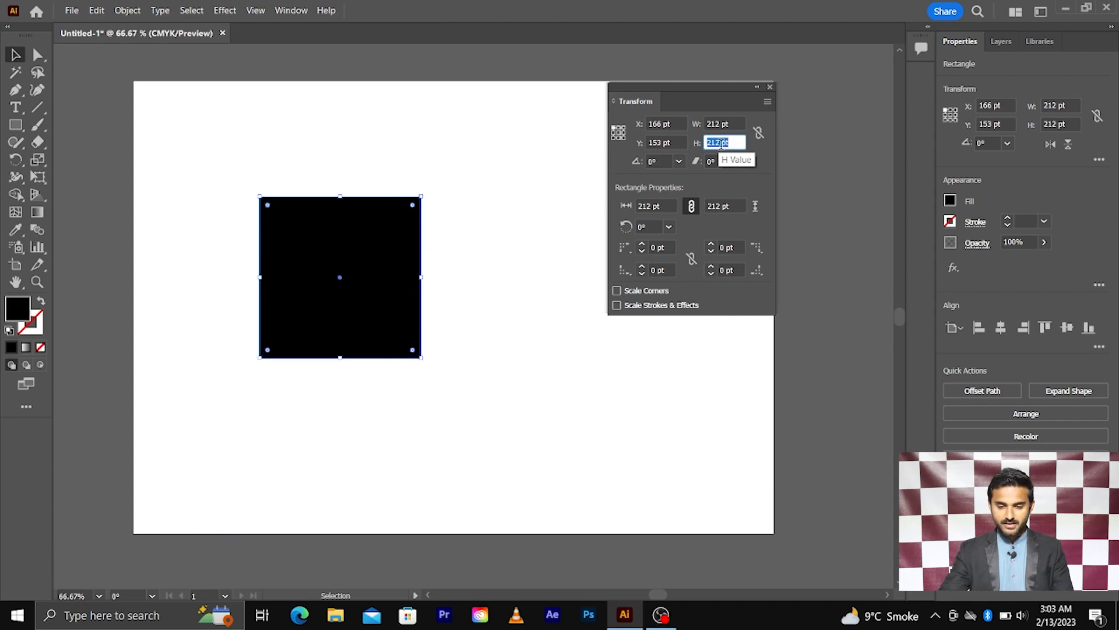
pyautogui.press('Up')
pyautogui.press('Up')
pyautogui.press('Up')
pyautogui.press('Up')
pyautogui.press('Up')
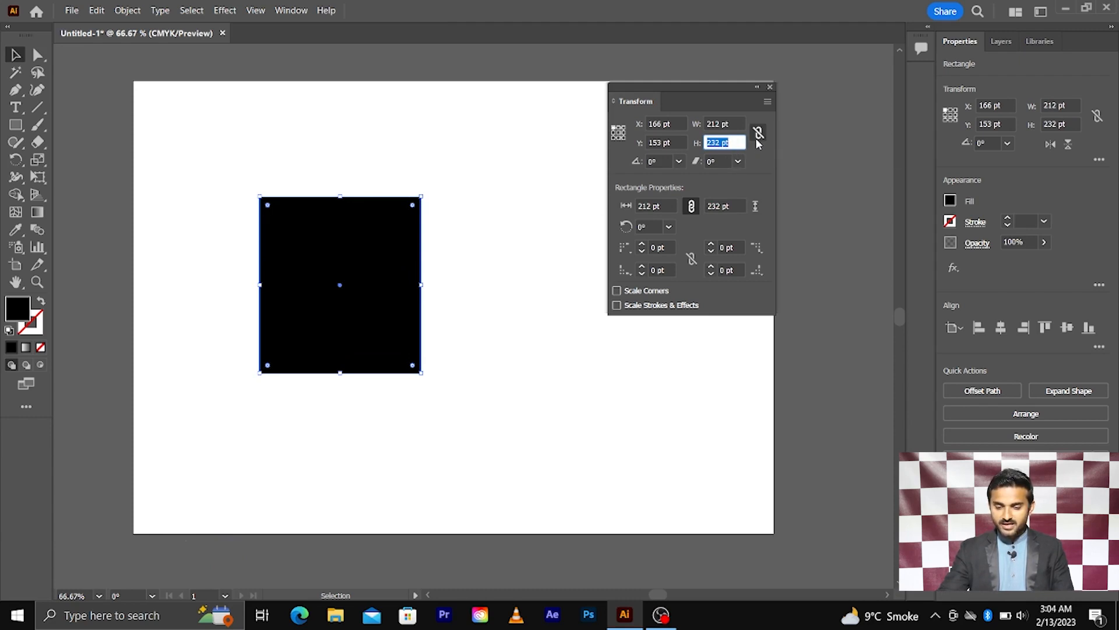
# Link width and height, then grow the rectangle proportionally to about 274 pt wide.
pyautogui.click(758, 135)
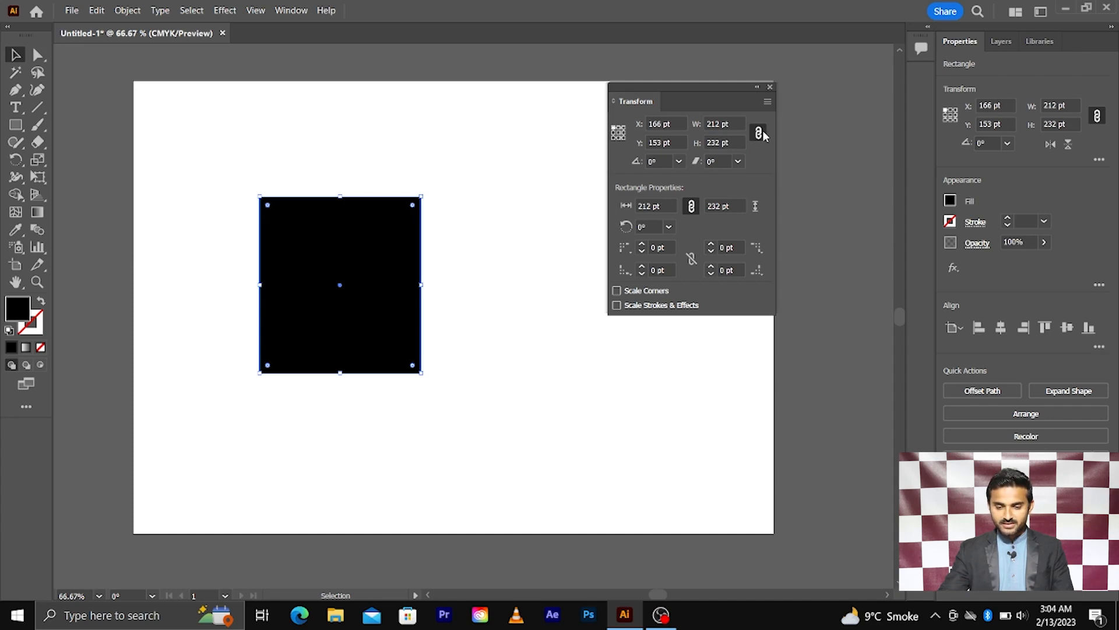
pyautogui.click(721, 123)
pyautogui.press('Up')
pyautogui.press('Up')
pyautogui.press('Up')
pyautogui.press('Up')
pyautogui.press('Up')
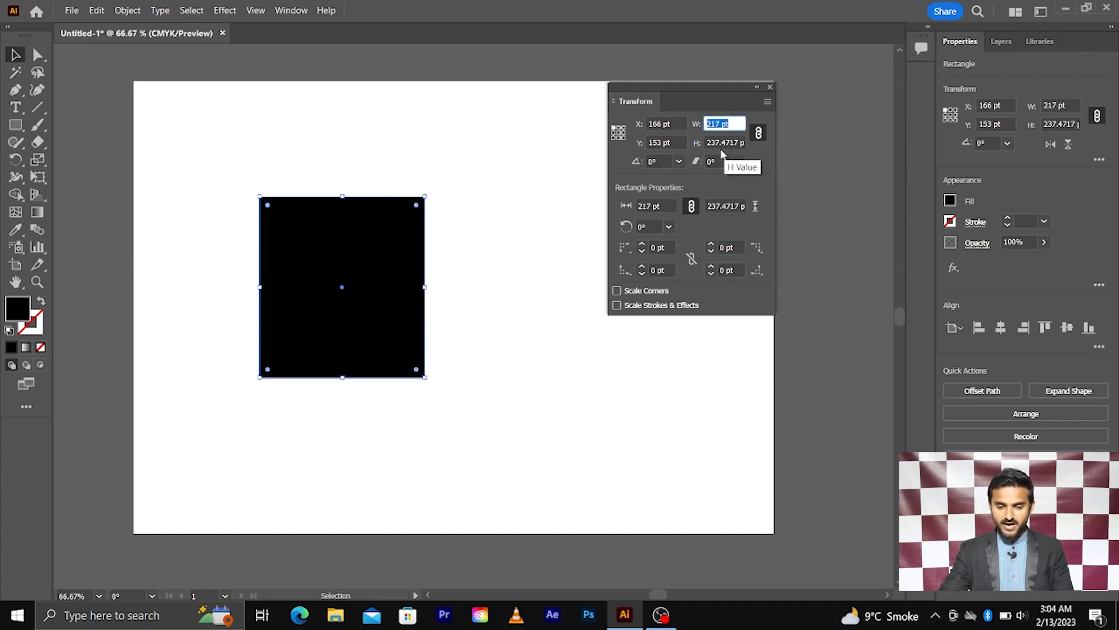
pyautogui.press('Up')
pyautogui.press('Up')
pyautogui.press('Up')
pyautogui.press('Up')
pyautogui.press('Up')
pyautogui.press('Up')
pyautogui.press('Up')
pyautogui.press('Up')
pyautogui.press('Up')
pyautogui.press('Up')
pyautogui.press('Up')
pyautogui.press('Up')
pyautogui.press('Up')
pyautogui.press('Up')
pyautogui.press('Up')
pyautogui.press('Up')
pyautogui.press('Up')
pyautogui.press('Up')
pyautogui.press('Up')
pyautogui.press('Up')
pyautogui.press('Up')
pyautogui.press('Up')
pyautogui.press('Up')
pyautogui.press('Up')
pyautogui.press('Up')
pyautogui.press('Up')
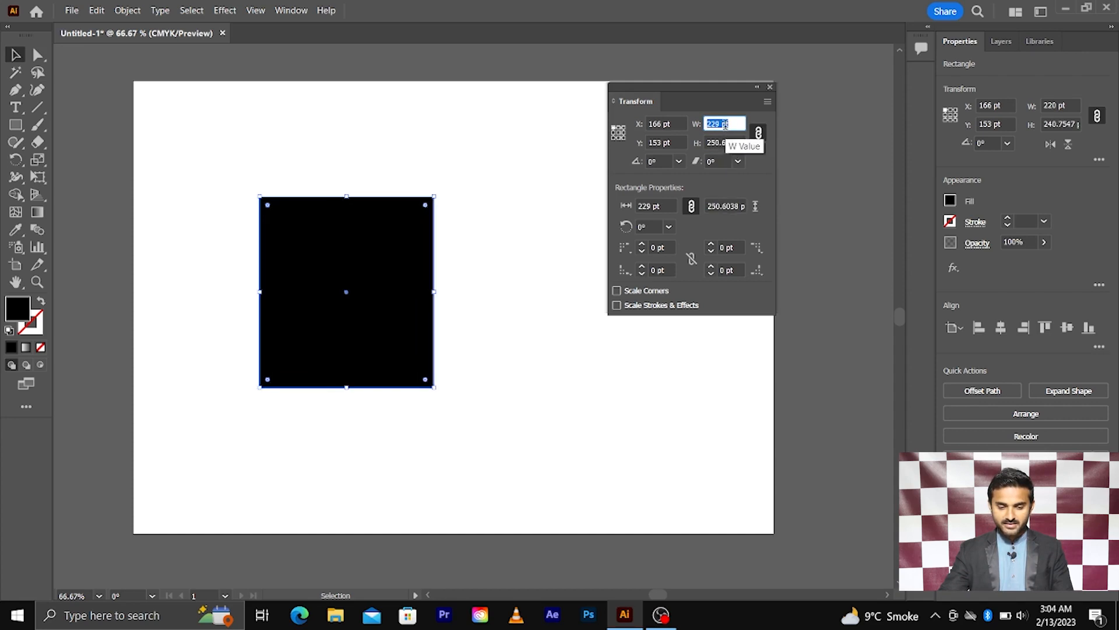
pyautogui.press('Up')
pyautogui.press('Up')
pyautogui.press('Up')
pyautogui.press('Up')
pyautogui.press('Up')
pyautogui.press('Up')
pyautogui.press('Up')
pyautogui.press('Up')
pyautogui.press('Up')
pyautogui.press('Up')
pyautogui.press('Up')
pyautogui.press('Up')
pyautogui.press('Up')
pyautogui.press('Up')
pyautogui.press('Up')
pyautogui.press('Up')
pyautogui.press('Up')
pyautogui.press('Up')
pyautogui.press('Up')
pyautogui.press('Up')
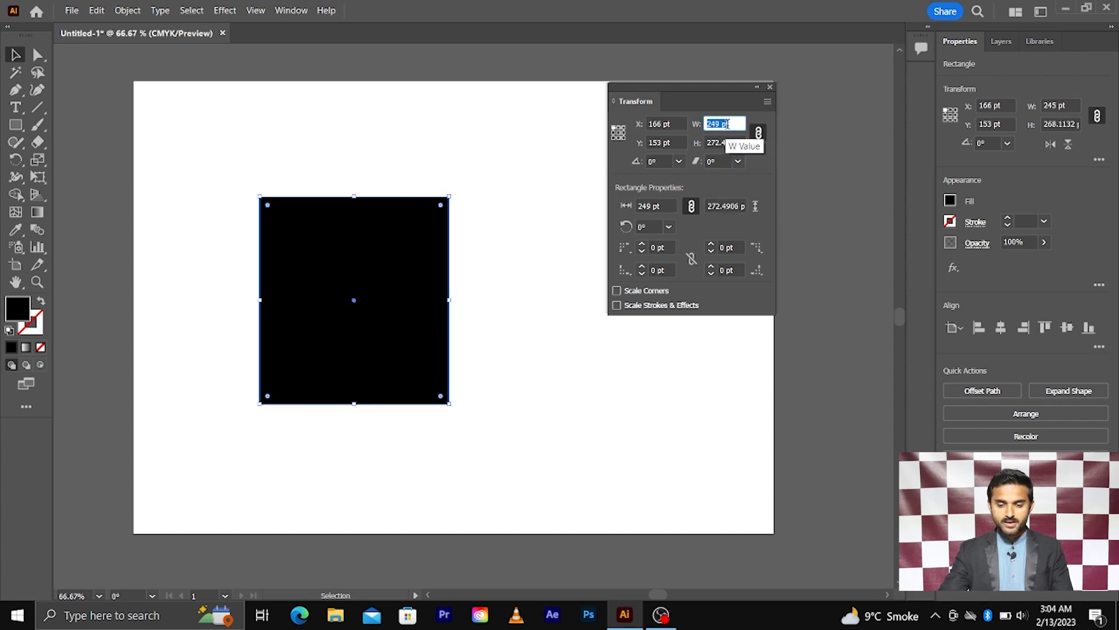
pyautogui.press('Up')
pyautogui.press('Up')
pyautogui.press('Up')
pyautogui.press('Up')
pyautogui.press('Up')
pyautogui.press('Up')
pyautogui.press('Up')
pyautogui.press('Up')
pyautogui.press('Up')
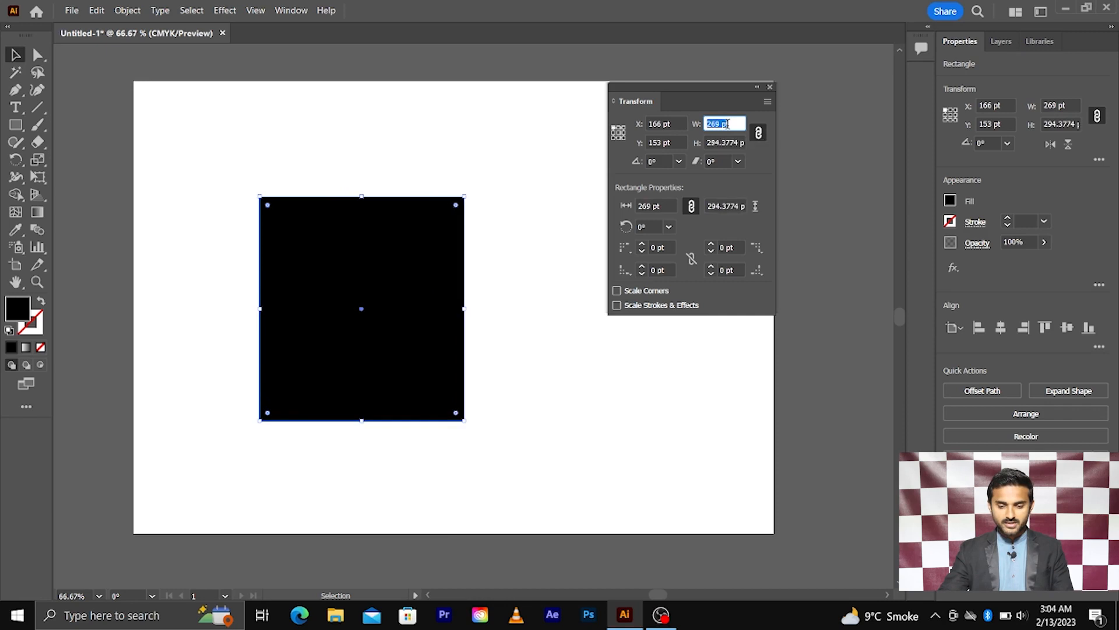
# Set the rectangle's X to 168 pt and switch to the centre reference point.
pyautogui.click(669, 126)
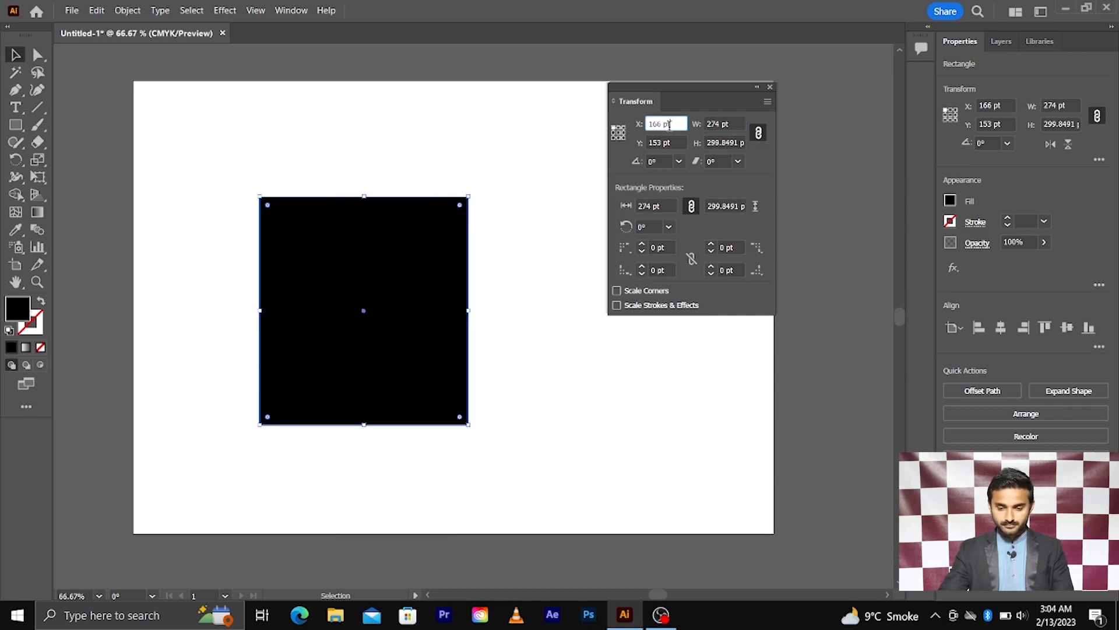
pyautogui.press('Up')
pyautogui.press('Up')
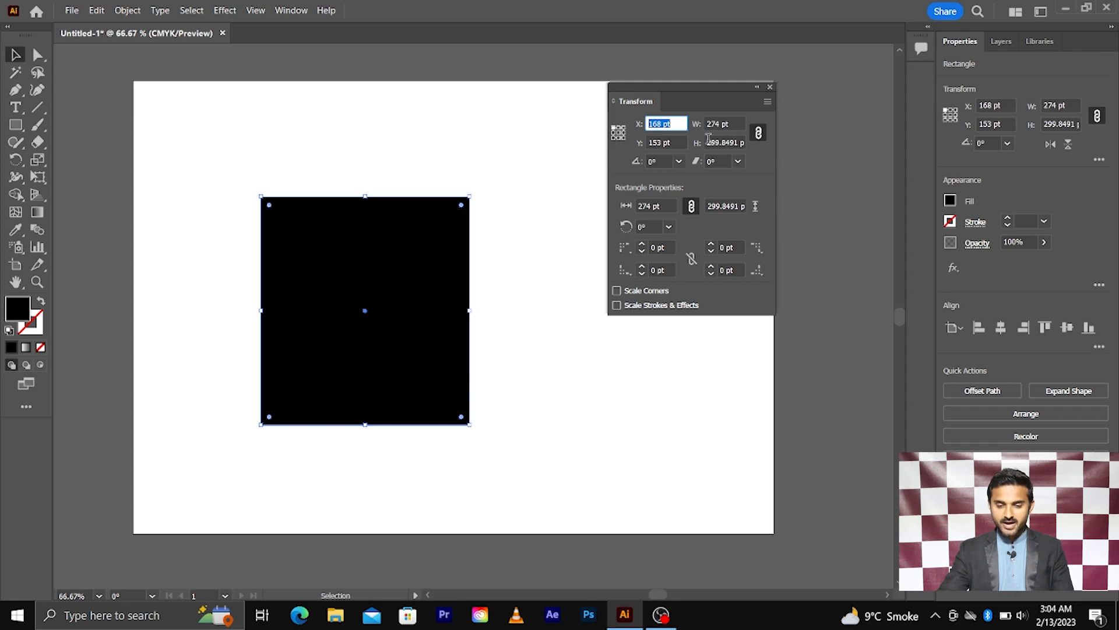
pyautogui.click(692, 178)
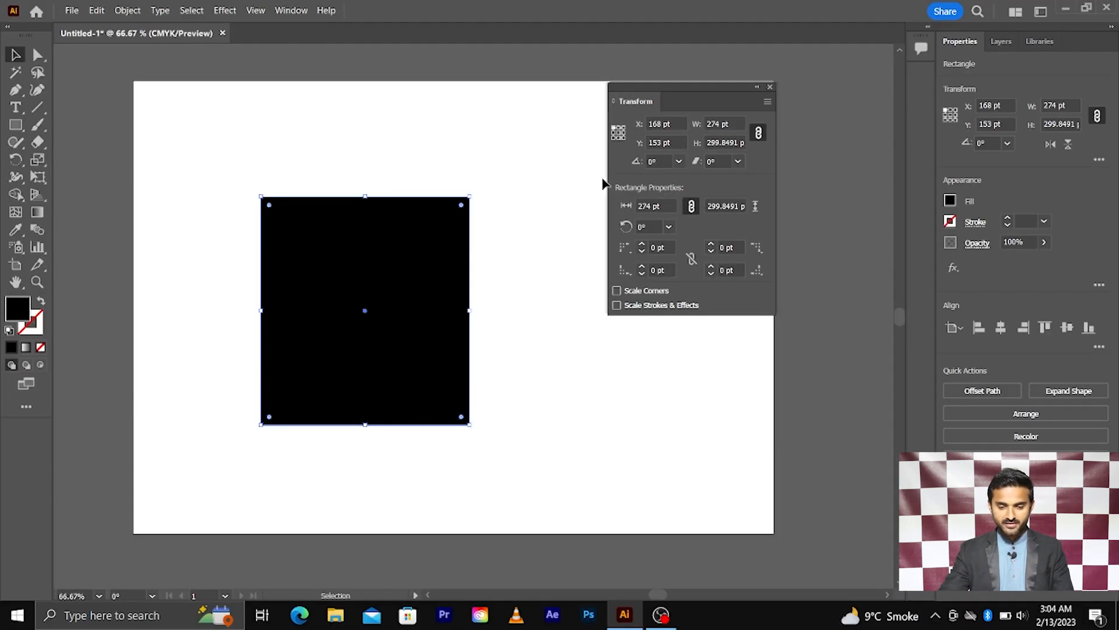
pyautogui.click(619, 134)
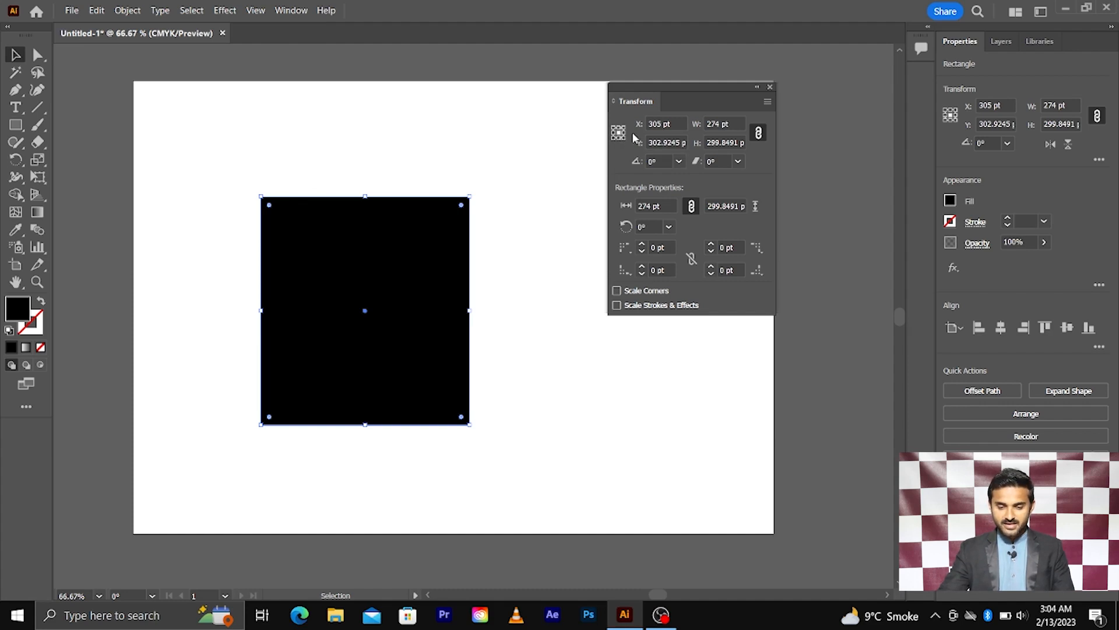
# Step the linked width up to 326 pt, anchoring at the top-left reference point.
pyautogui.click(727, 125)
pyautogui.press('Up')
pyautogui.press('Up')
pyautogui.press('Up')
pyautogui.press('Up')
pyautogui.press('Up')
pyautogui.press('Up')
pyautogui.press('Up')
pyautogui.press('Up')
pyautogui.press('Up')
pyautogui.press('Up')
pyautogui.press('Up')
pyautogui.press('Up')
pyautogui.press('Up')
pyautogui.press('Up')
pyautogui.press('Up')
pyautogui.press('Up')
pyautogui.press('Up')
pyautogui.press('Up')
pyautogui.press('Up')
pyautogui.press('Up')
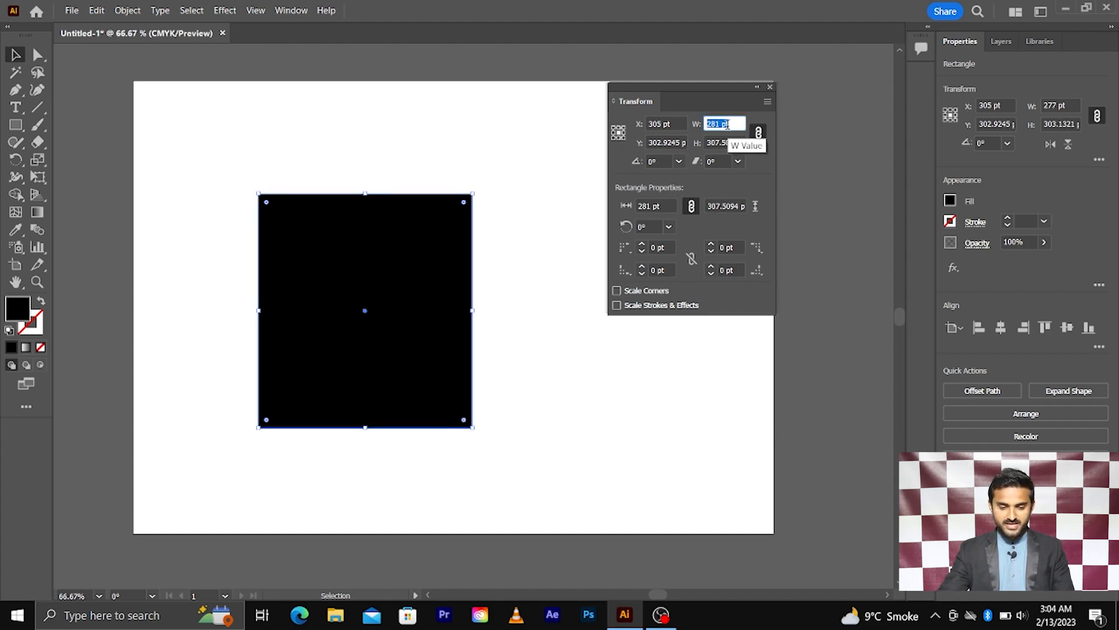
pyautogui.press('Up')
pyautogui.press('Up')
pyautogui.press('Up')
pyautogui.press('Up')
pyautogui.press('Up')
pyautogui.press('Up')
pyautogui.press('Up')
pyautogui.press('Up')
pyautogui.press('Up')
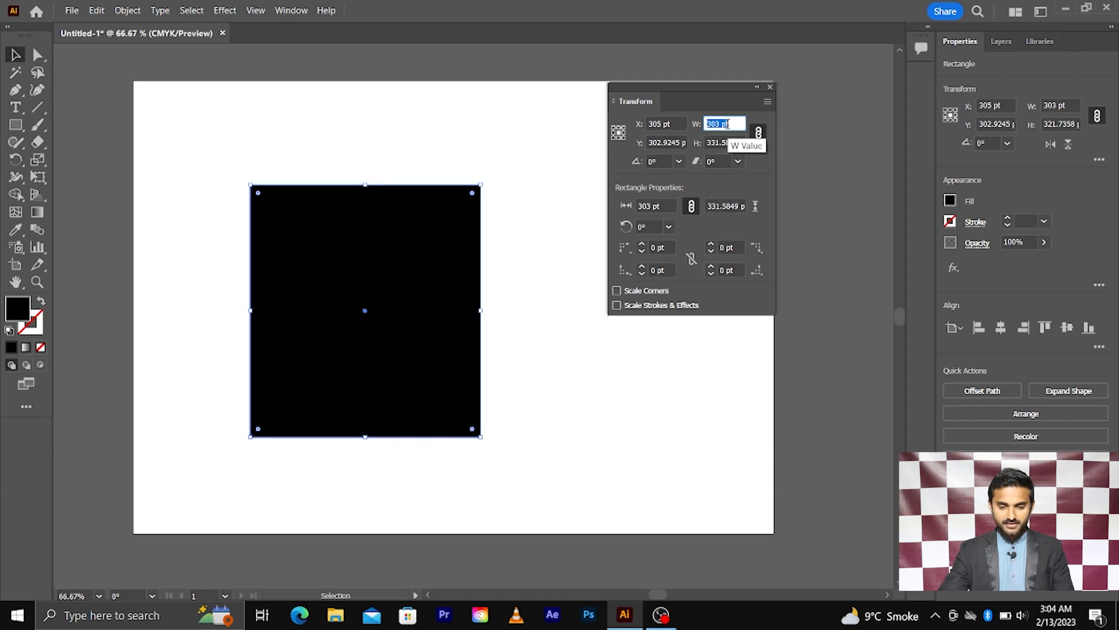
pyautogui.click(614, 128)
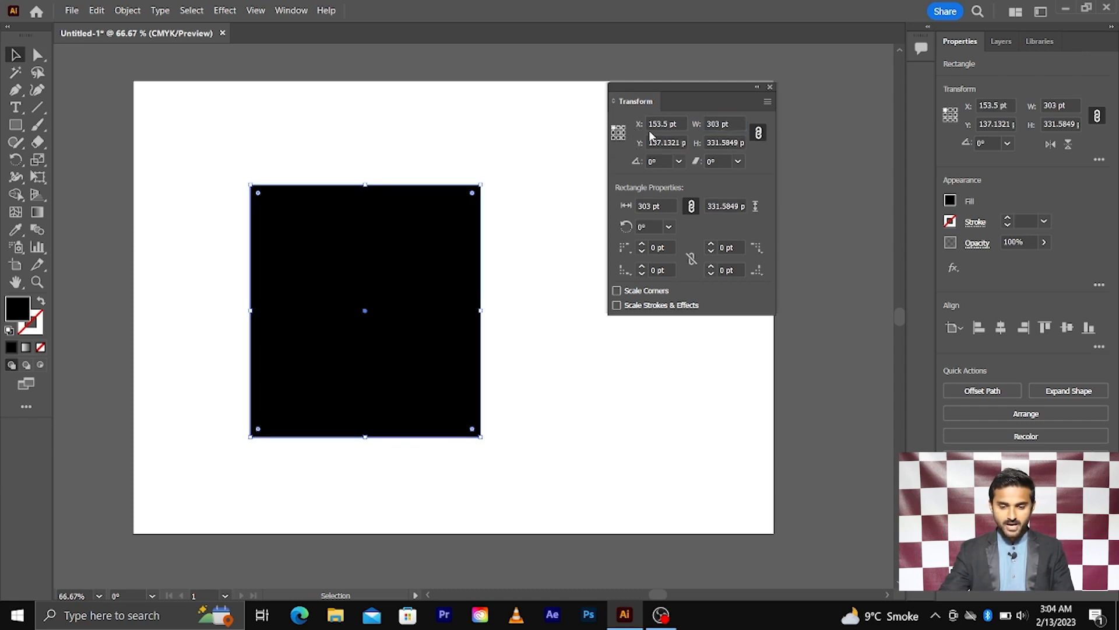
pyautogui.click(721, 123)
pyautogui.press('Up')
pyautogui.press('Up')
pyautogui.press('Up')
pyautogui.press('Up')
pyautogui.press('Up')
pyautogui.press('Up')
pyautogui.press('Up')
pyautogui.press('Up')
pyautogui.press('Up')
pyautogui.press('Up')
pyautogui.press('Up')
pyautogui.press('Up')
pyautogui.press('Up')
pyautogui.press('Up')
pyautogui.press('Up')
pyautogui.press('Up')
pyautogui.press('Up')
pyautogui.press('Up')
pyautogui.press('Up')
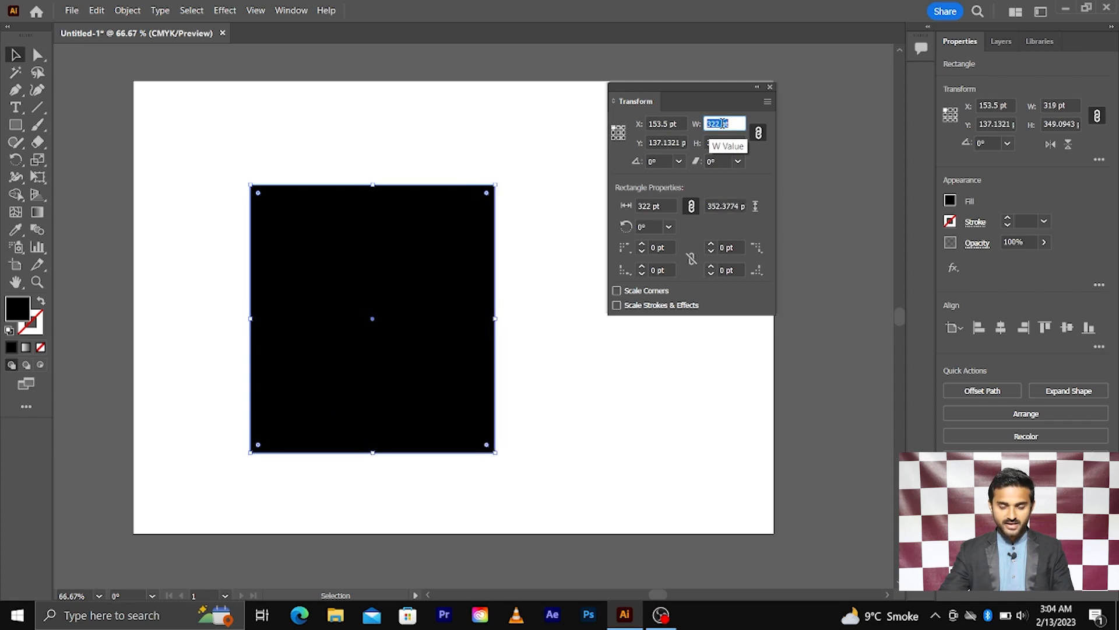
pyautogui.press('Up')
pyautogui.press('Up')
pyautogui.press('Up')
pyautogui.press('Up')
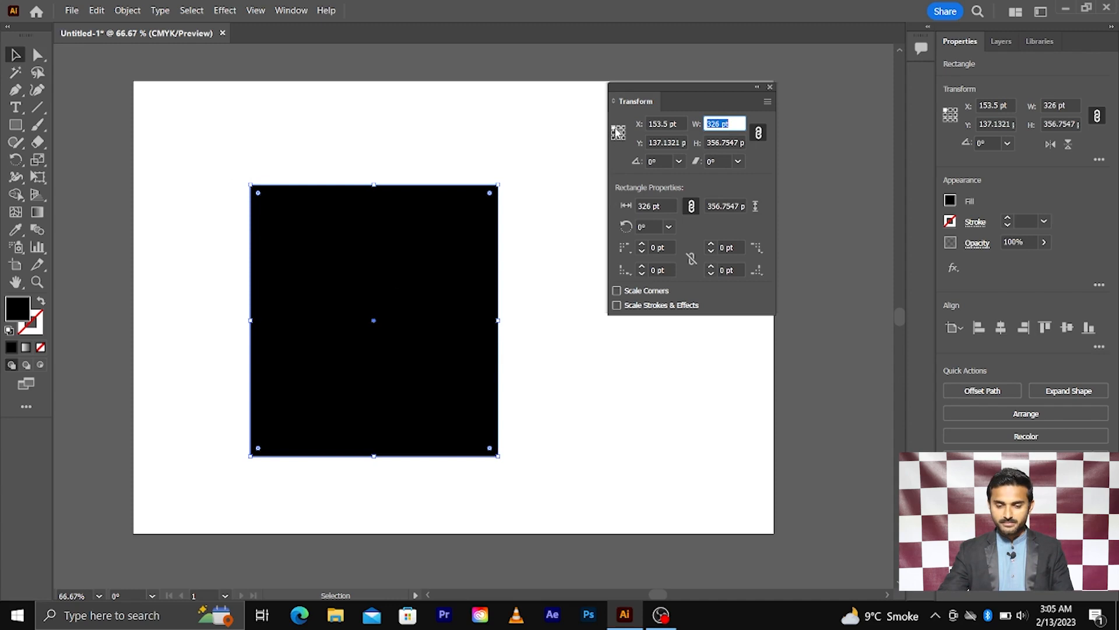
# Enlarge the rectangle to 363 pt wide about its centre and open the Transform panel menu.
pyautogui.scroll(9, 726, 123)
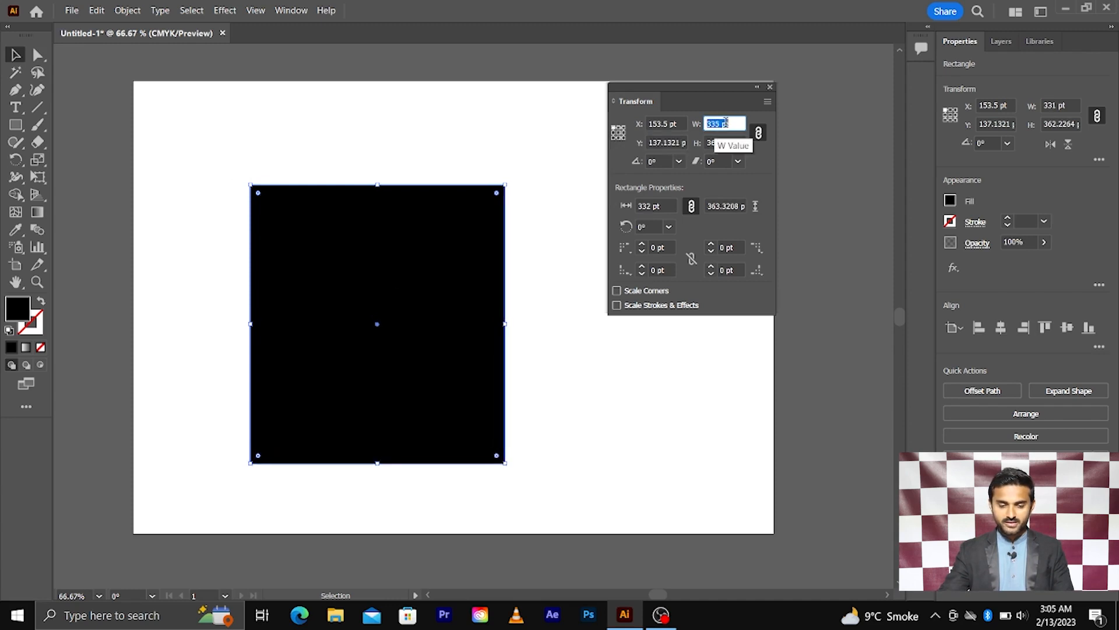
pyautogui.scroll(10, 727, 123)
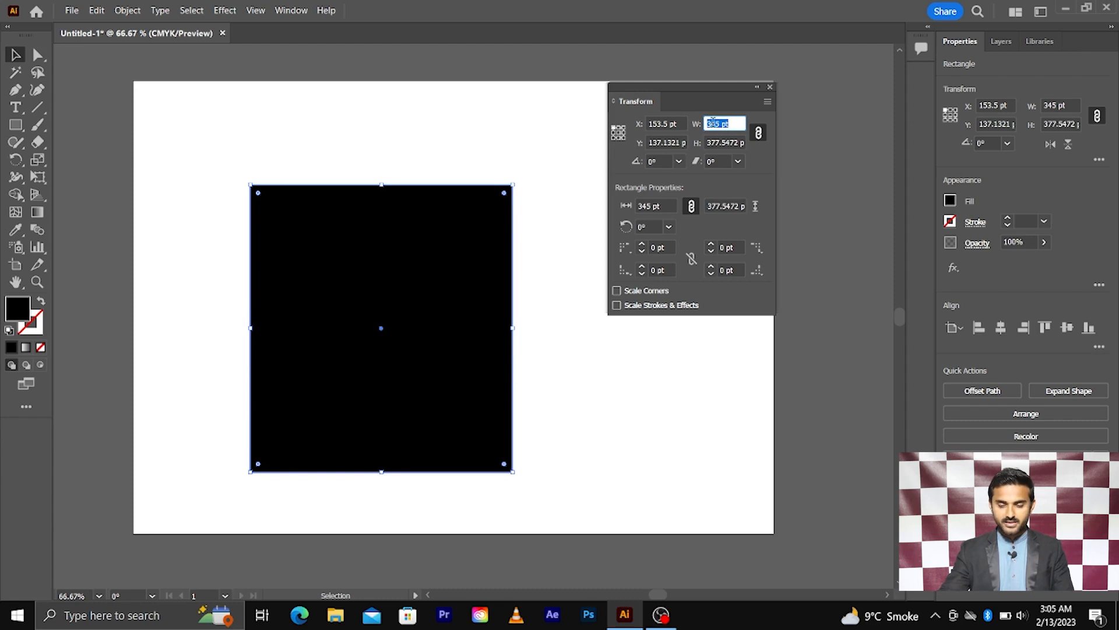
pyautogui.scroll(11, 712, 122)
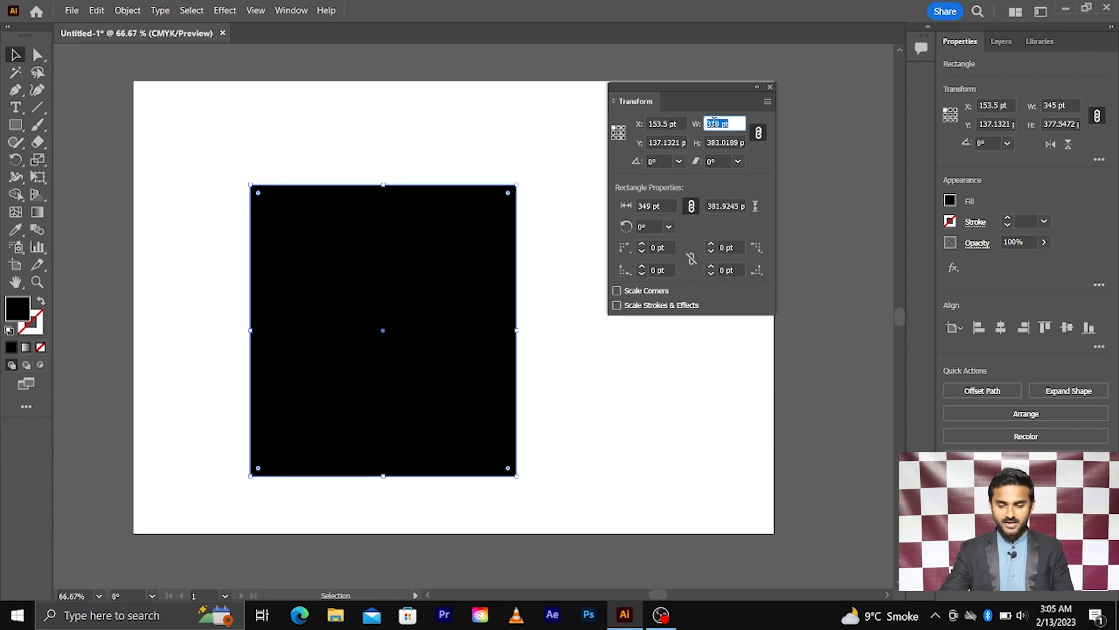
pyautogui.click(618, 133)
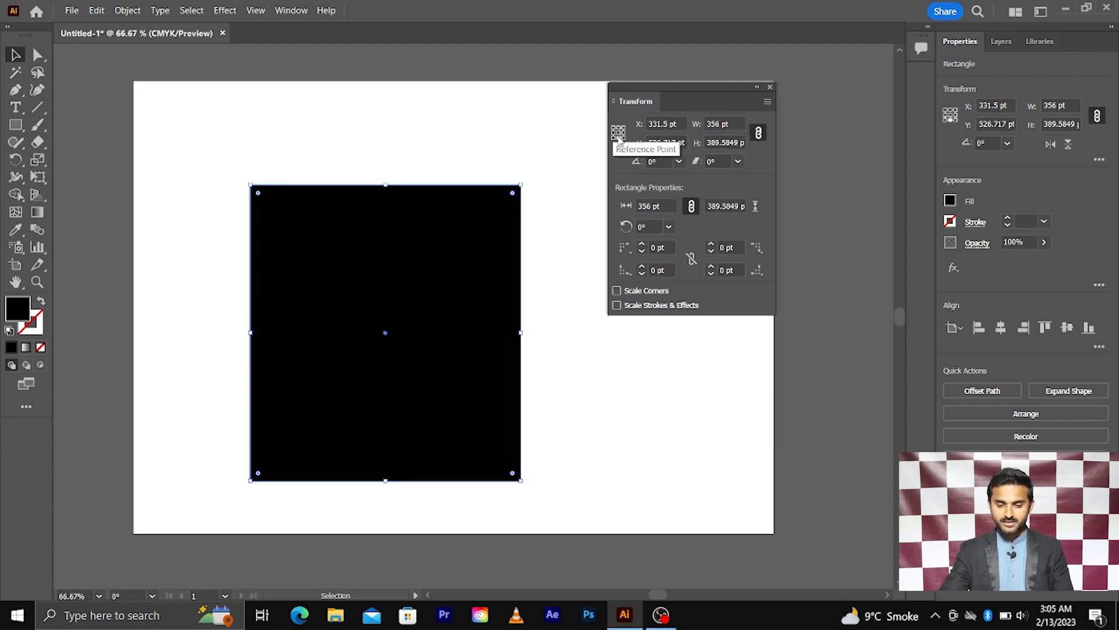
pyautogui.scroll(7, 721, 123)
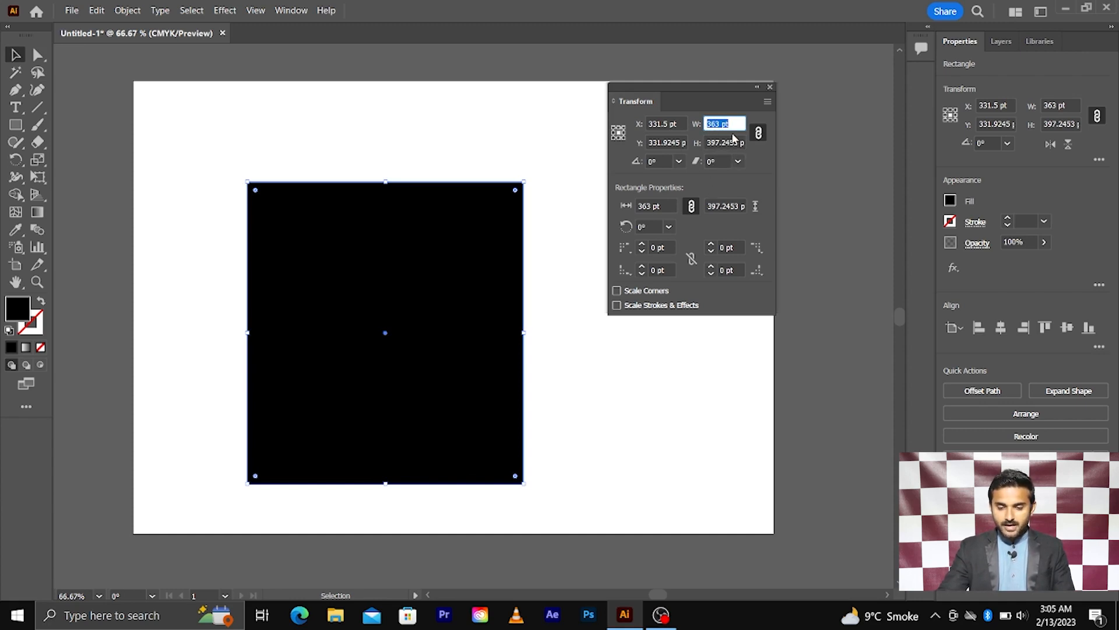
pyautogui.click(767, 102)
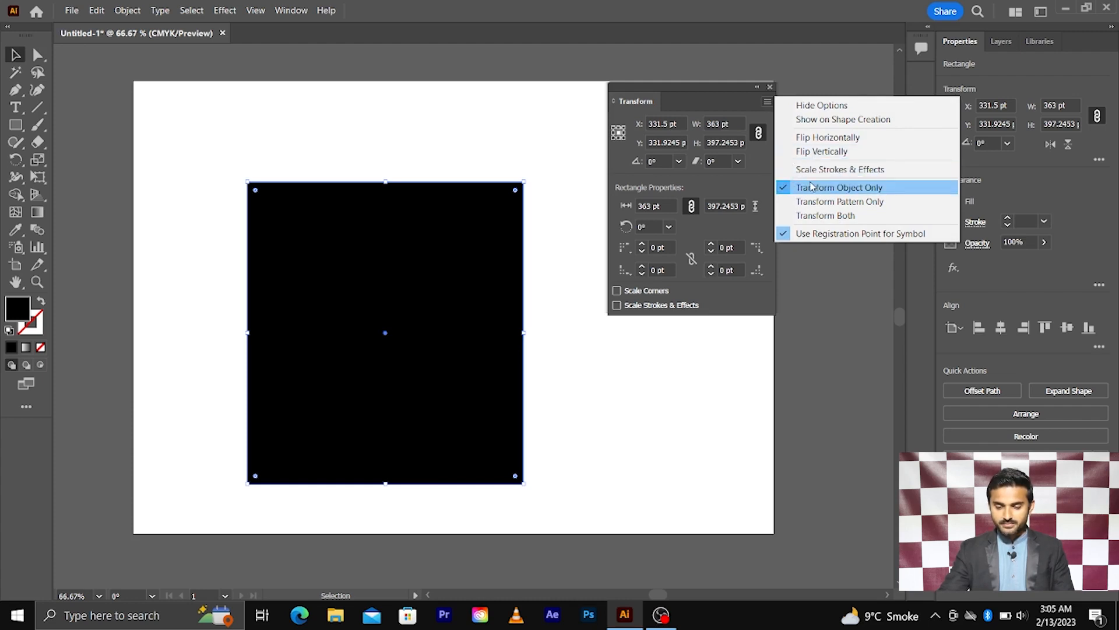
# Dismiss the panel menu and set the rectangle's rotation to 50°, overshooting to 60° first.
pyautogui.click(720, 115)
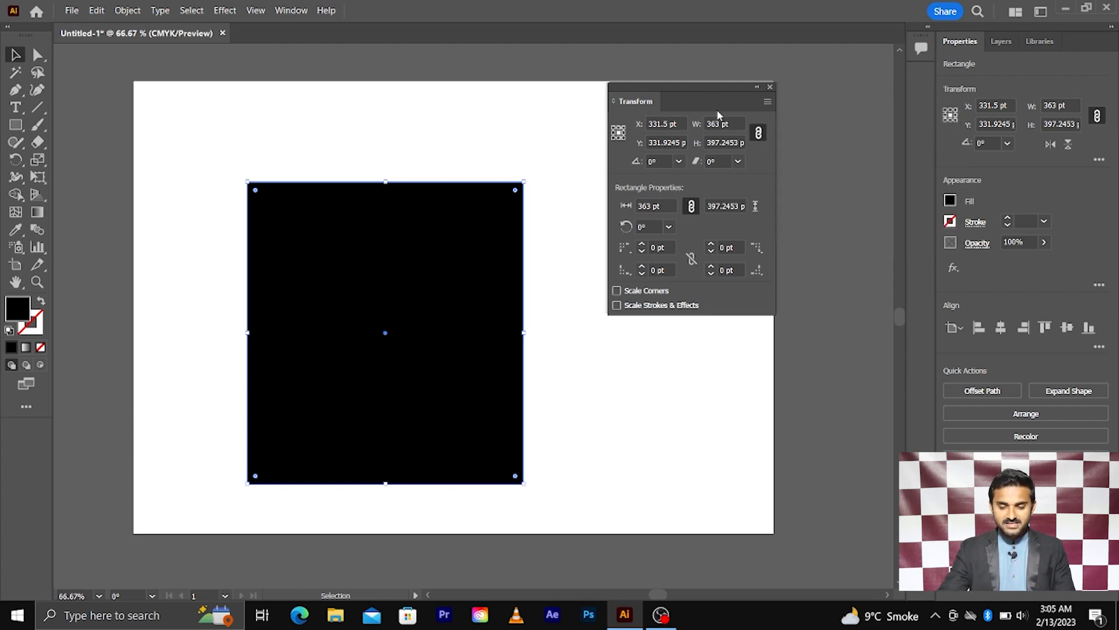
pyautogui.click(655, 162)
pyautogui.press('Up')
pyautogui.press('Up')
pyautogui.press('Up')
pyautogui.press('Up')
pyautogui.press('Up')
pyautogui.press('Up')
pyautogui.press('Up')
pyautogui.press('Up')
pyautogui.press('Up')
pyautogui.press('Up')
pyautogui.press('Up')
pyautogui.press('Up')
pyautogui.press('Up')
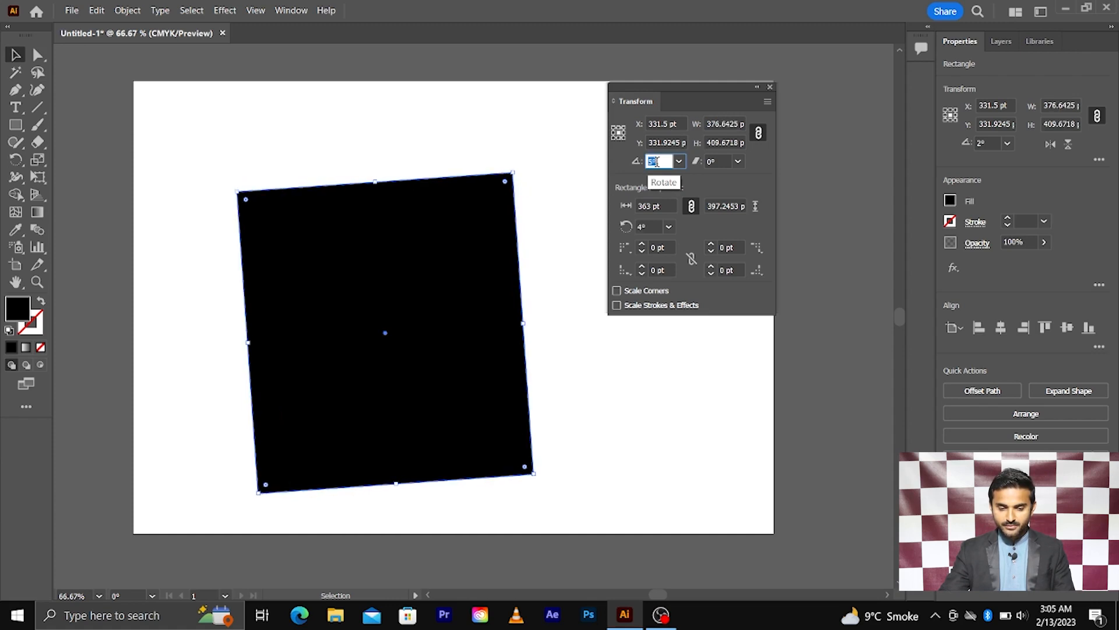
pyautogui.press('Up')
pyautogui.press('Up')
pyautogui.press('Up')
pyautogui.press('Up')
pyautogui.press('Up')
pyautogui.press('Up')
pyautogui.press('Up')
pyautogui.press('Up')
pyautogui.press('Up')
pyautogui.press('Up')
pyautogui.press('Up')
pyautogui.press('Up')
pyautogui.press('Up')
pyautogui.press('Up')
pyautogui.press('Up')
pyautogui.press('Up')
pyautogui.press('Up')
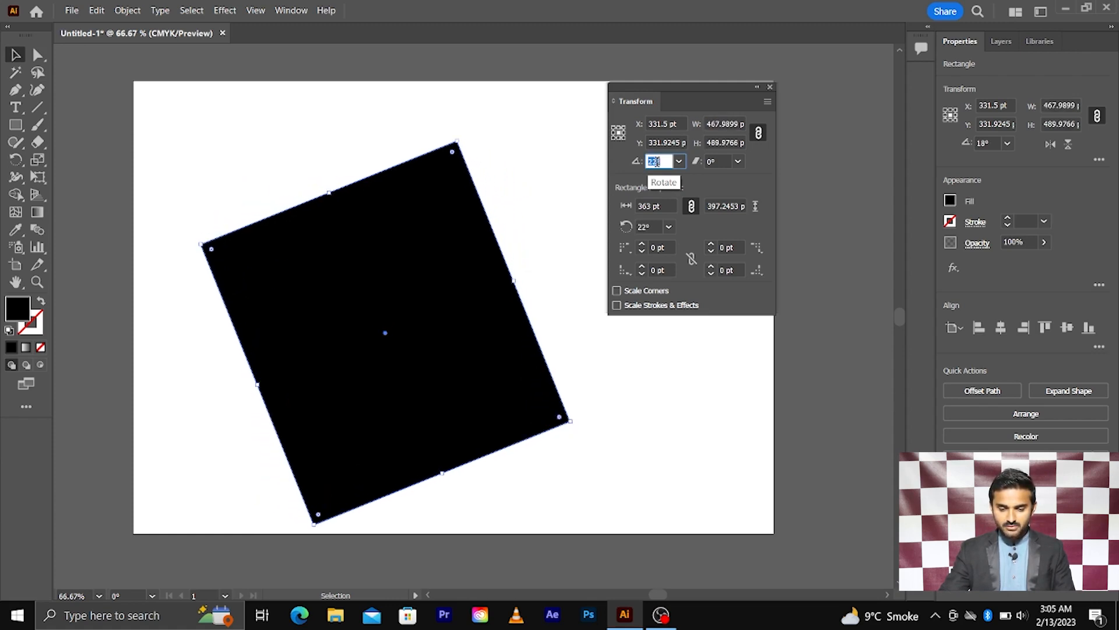
pyautogui.press('Up')
pyautogui.press('Up')
pyautogui.press('Up')
pyautogui.press('Up')
pyautogui.press('Up')
pyautogui.press('Up')
pyautogui.press('Up')
pyautogui.press('Up')
pyautogui.press('Up')
pyautogui.press('Up')
pyautogui.press('Up')
pyautogui.press('Up')
pyautogui.press('Up')
pyautogui.press('Up')
pyautogui.press('Up')
pyautogui.press('Up')
pyautogui.press('Up')
pyautogui.press('Up')
pyautogui.press('Up')
pyautogui.press('Up')
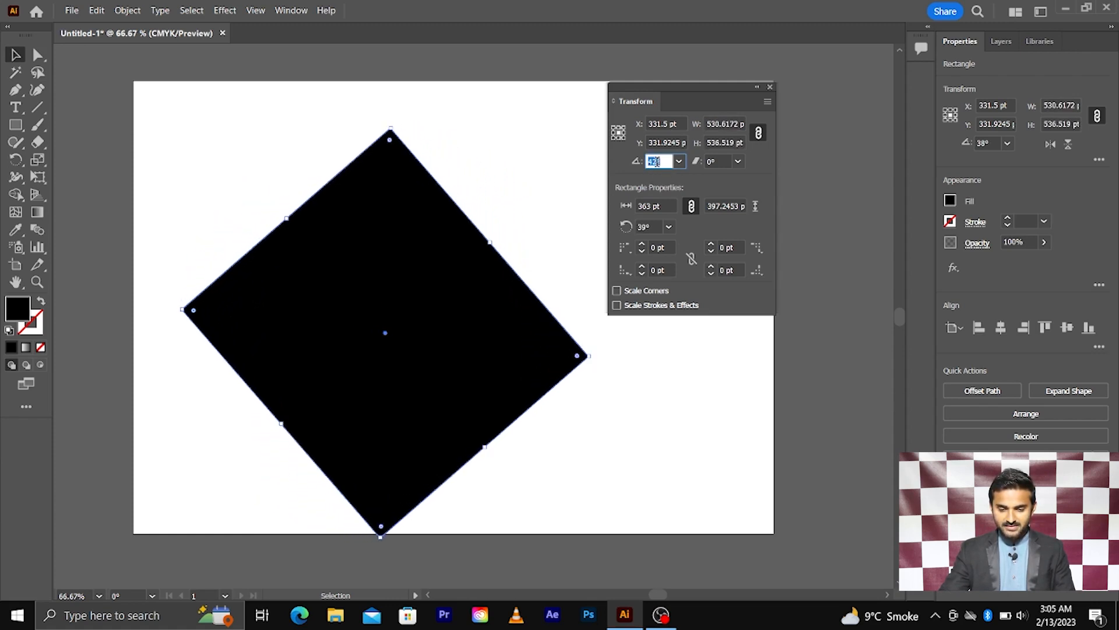
pyautogui.press('Up')
pyautogui.press('Up')
pyautogui.press('Up')
pyautogui.press('Up')
pyautogui.press('Up')
pyautogui.press('Up')
pyautogui.press('Up')
pyautogui.press('Up')
pyautogui.press('Up')
pyautogui.press('Up')
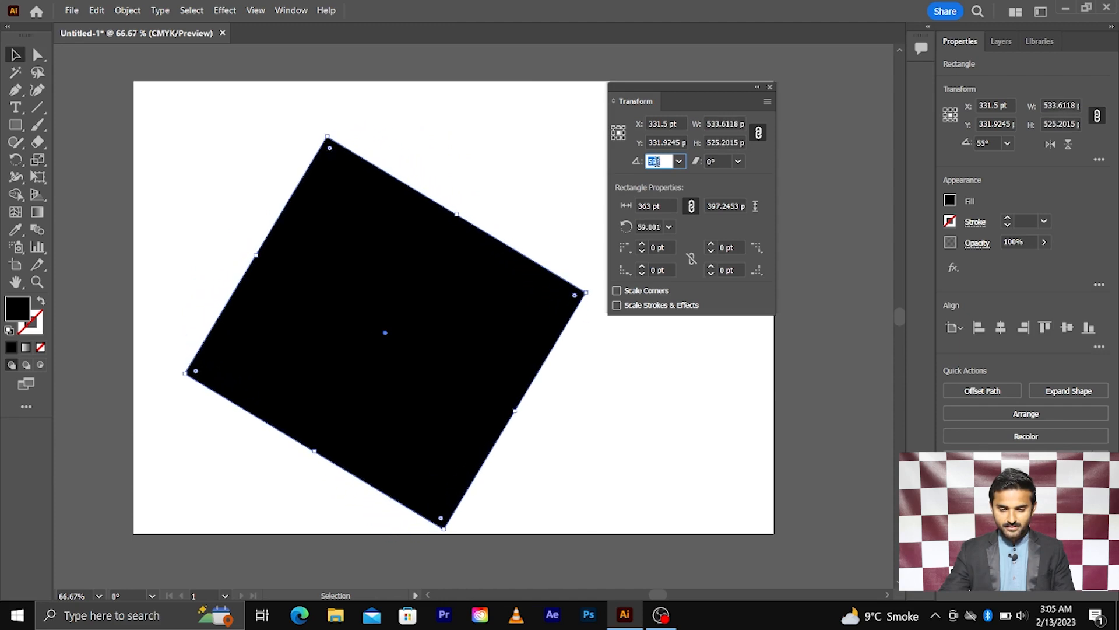
pyautogui.press('Down')
pyautogui.press('Down')
pyautogui.press('Down')
pyautogui.press('Down')
pyautogui.press('Down')
pyautogui.press('Down')
pyautogui.press('Down')
pyautogui.press('Down')
pyautogui.press('Down')
pyautogui.press('Down')
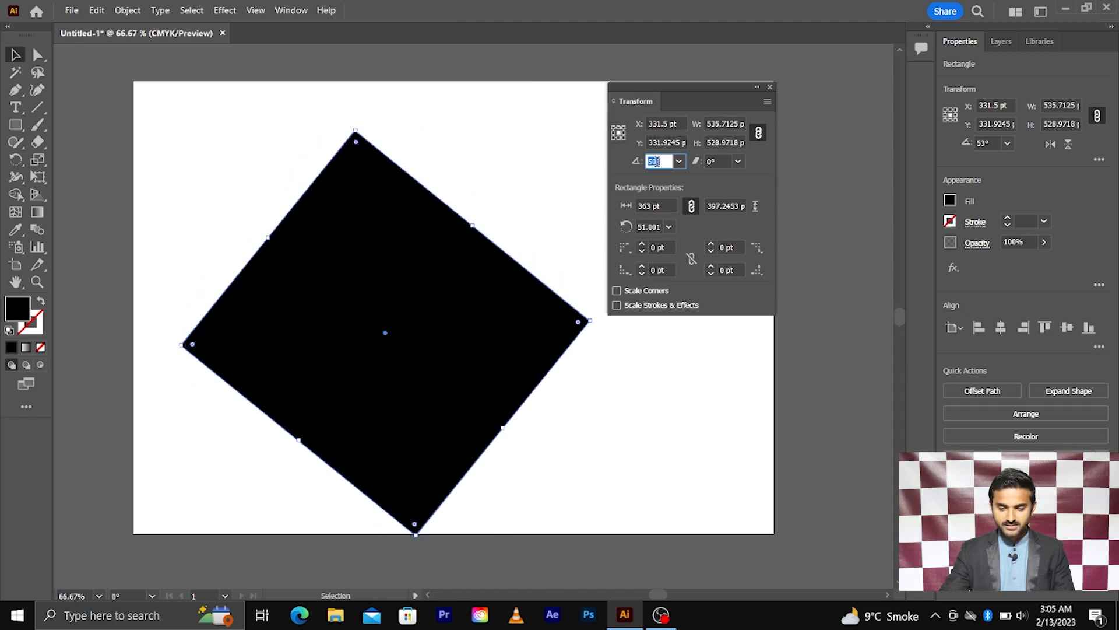
# Shear the rotated rectangle a few degrees, reselecting it to add about 4° more.
pyautogui.click(720, 162)
pyautogui.press('Up')
pyautogui.press('Up')
pyautogui.press('Up')
pyautogui.press('Up')
pyautogui.press('Up')
pyautogui.press('Up')
pyautogui.press('Up')
pyautogui.press('Up')
pyautogui.press('Up')
pyautogui.press('Up')
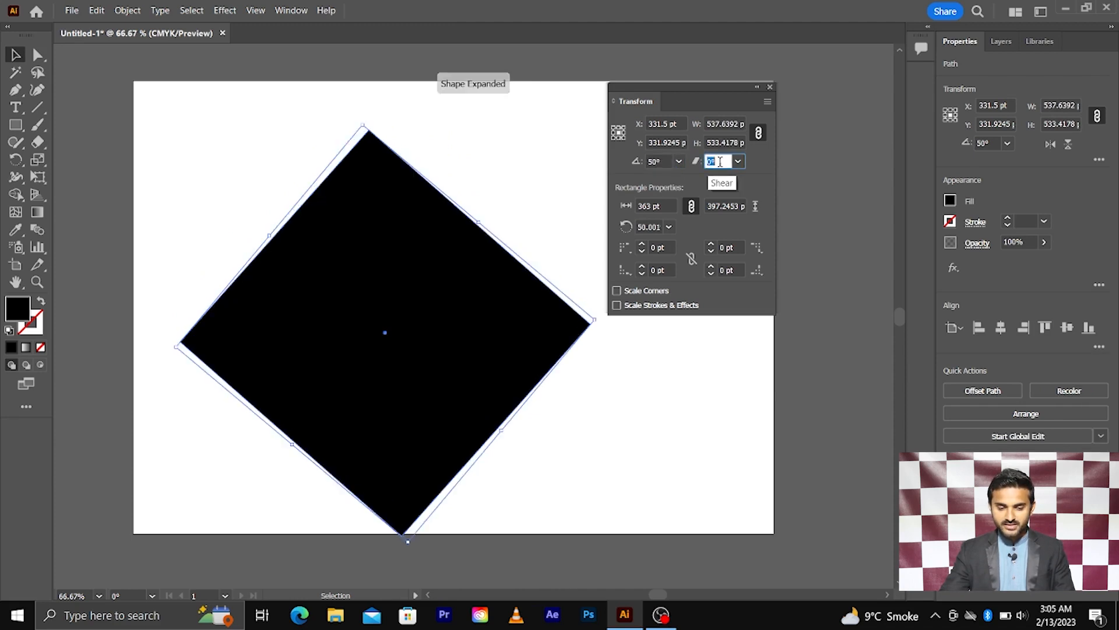
pyautogui.press('Up')
pyautogui.press('Up')
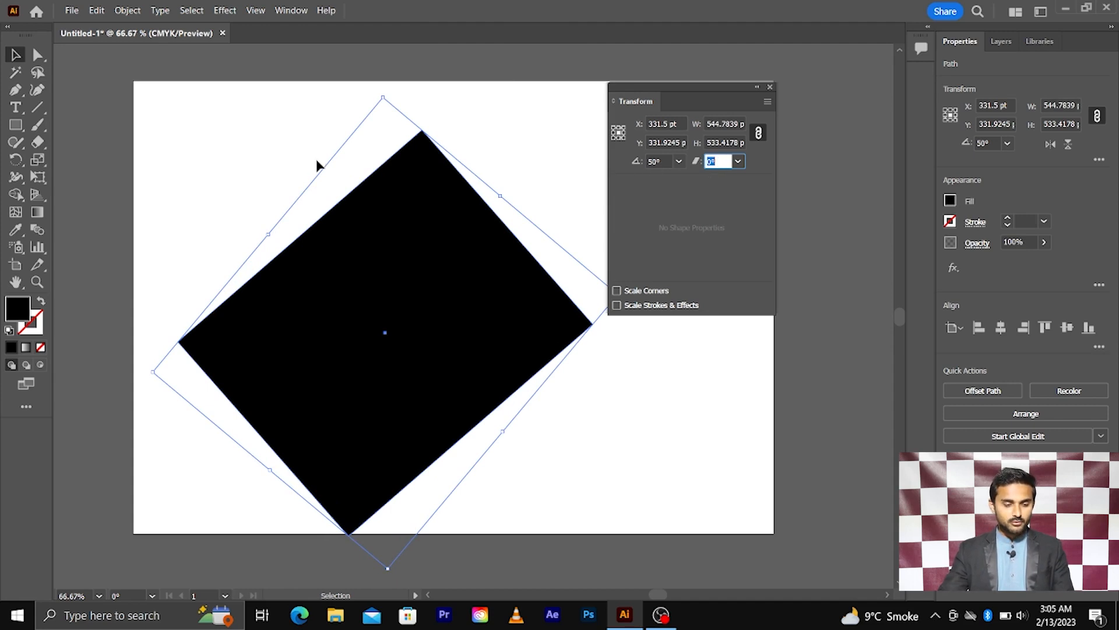
pyautogui.click(43, 164)
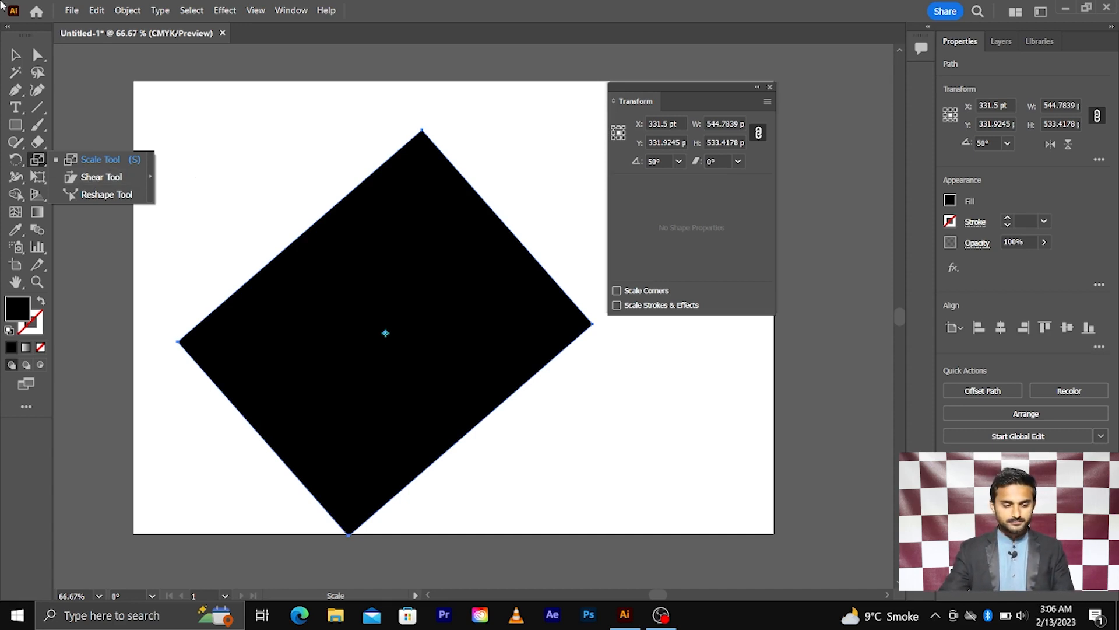
pyautogui.click(17, 55)
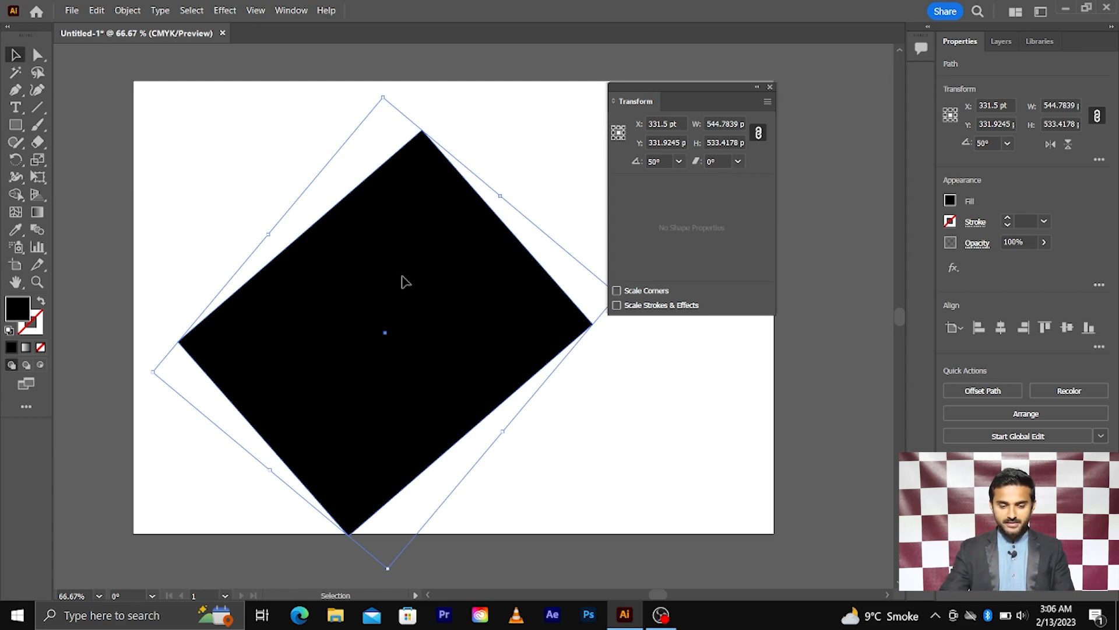
pyautogui.click(226, 102)
pyautogui.click(461, 275)
pyautogui.click(717, 160)
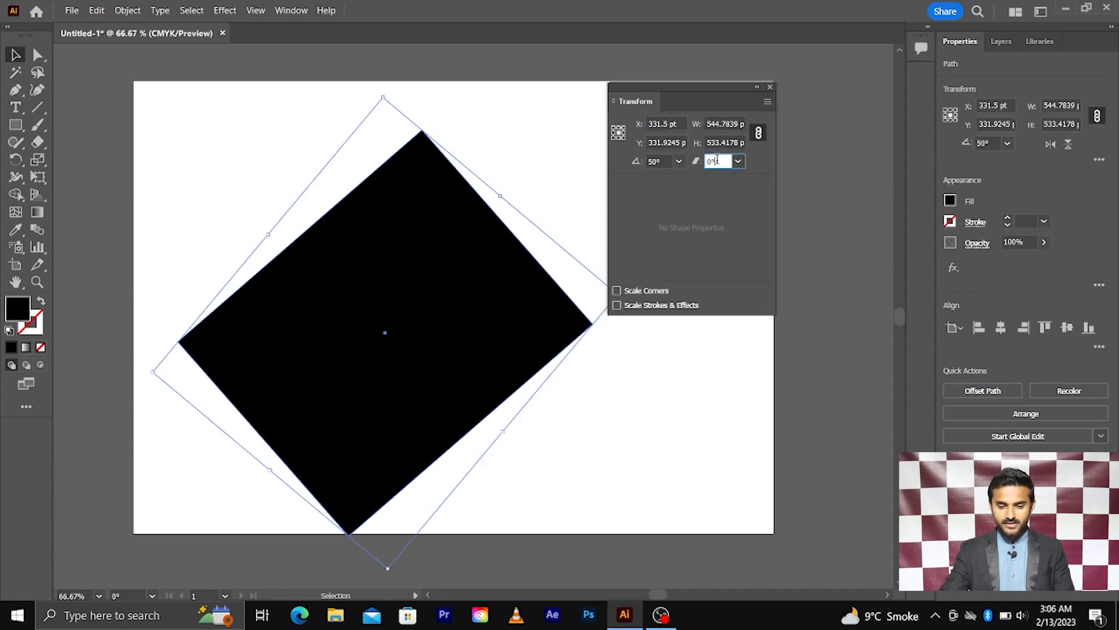
pyautogui.press('Up')
pyautogui.press('Up')
pyautogui.press('Up')
pyautogui.press('Up')
pyautogui.press('Up')
pyautogui.press('Up')
pyautogui.press('Up')
pyautogui.press('Up')
pyautogui.press('Up')
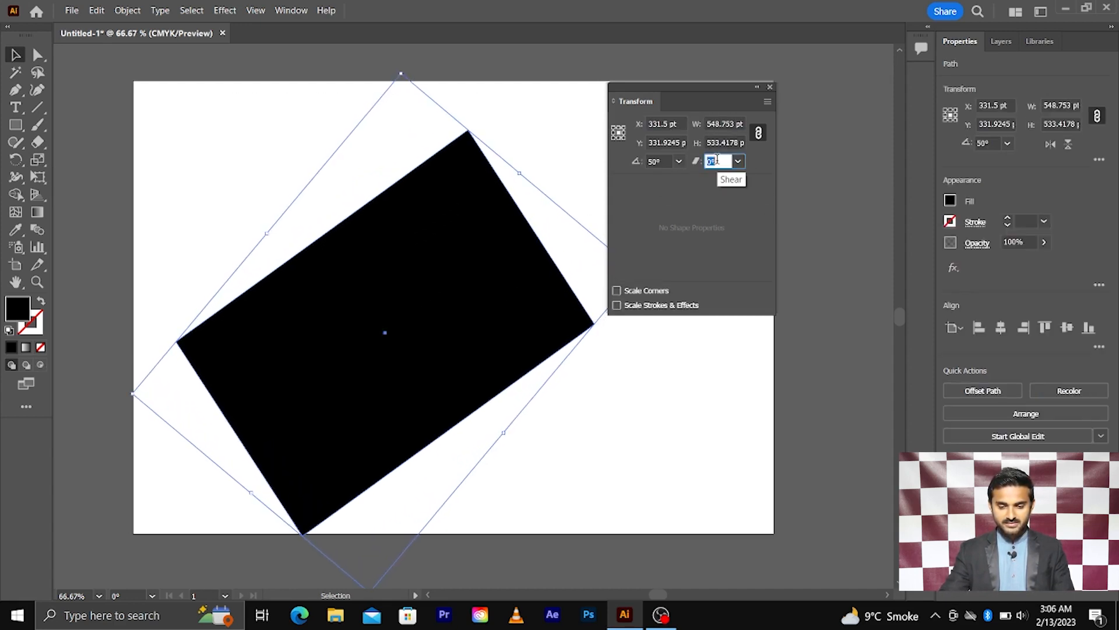
# Marquee-select the sheared shape and delete it.
pyautogui.click(203, 126)
pyautogui.moveTo(203, 126); pyautogui.dragTo(508, 411)
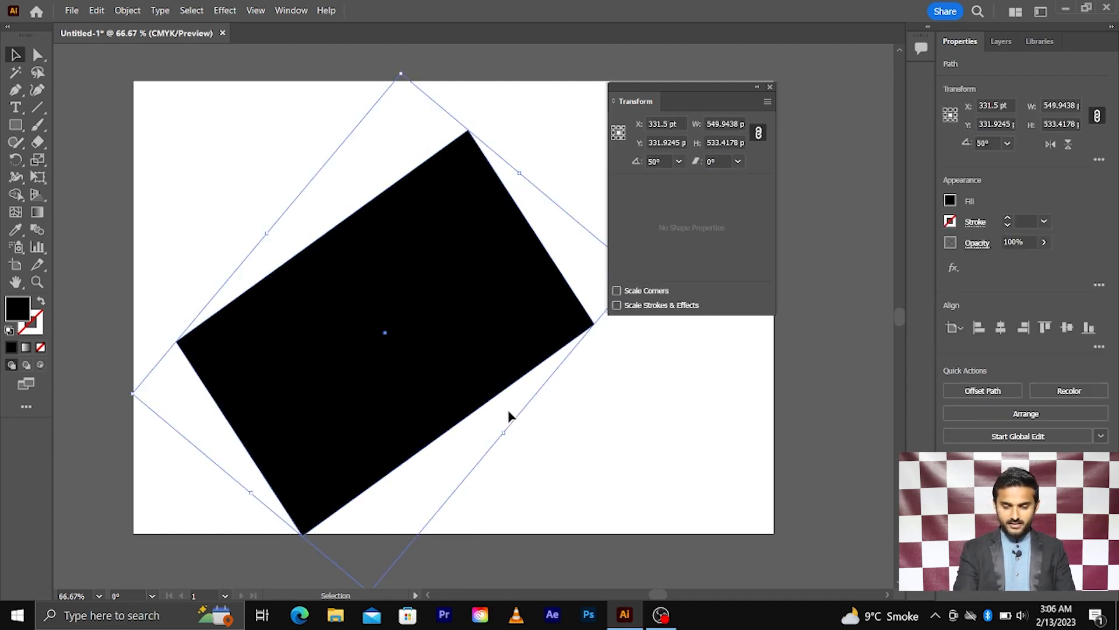
pyautogui.press('Delete')
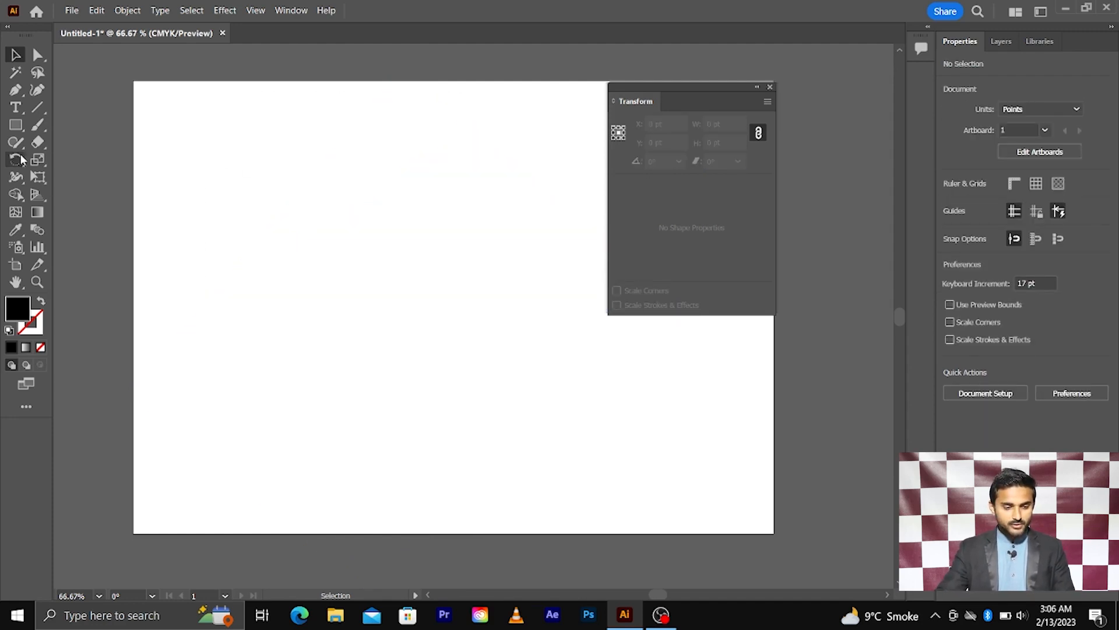
# Draw a black square of about 185.36 pt from its centre near the artboard middle.
pyautogui.click(16, 125)
pyautogui.moveTo(387, 274); pyautogui.dragTo(457, 344)
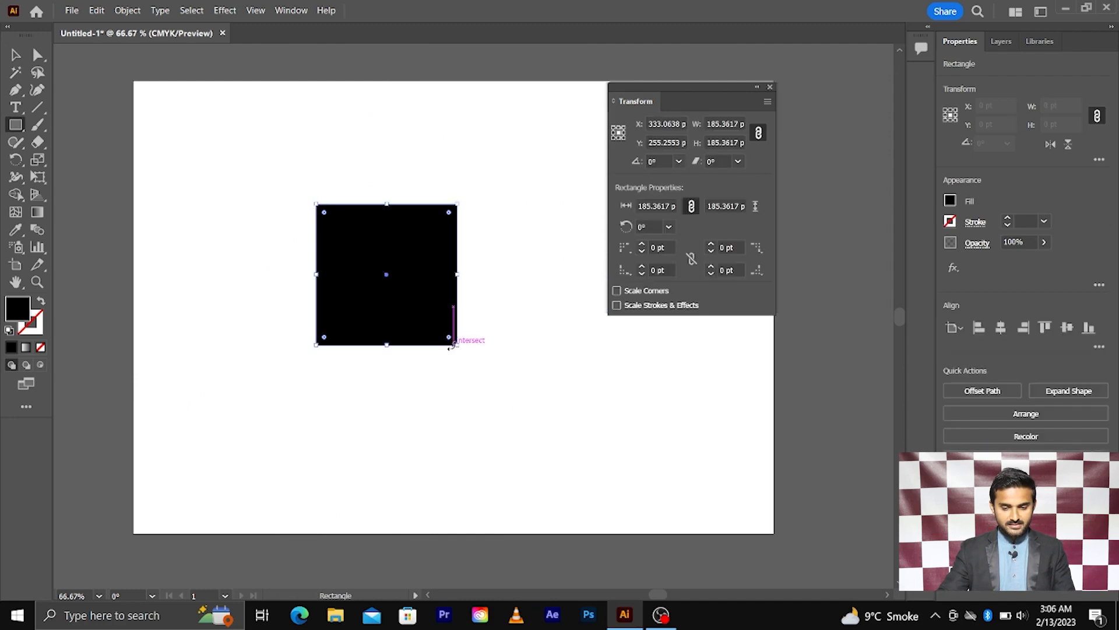
pyautogui.click(17, 55)
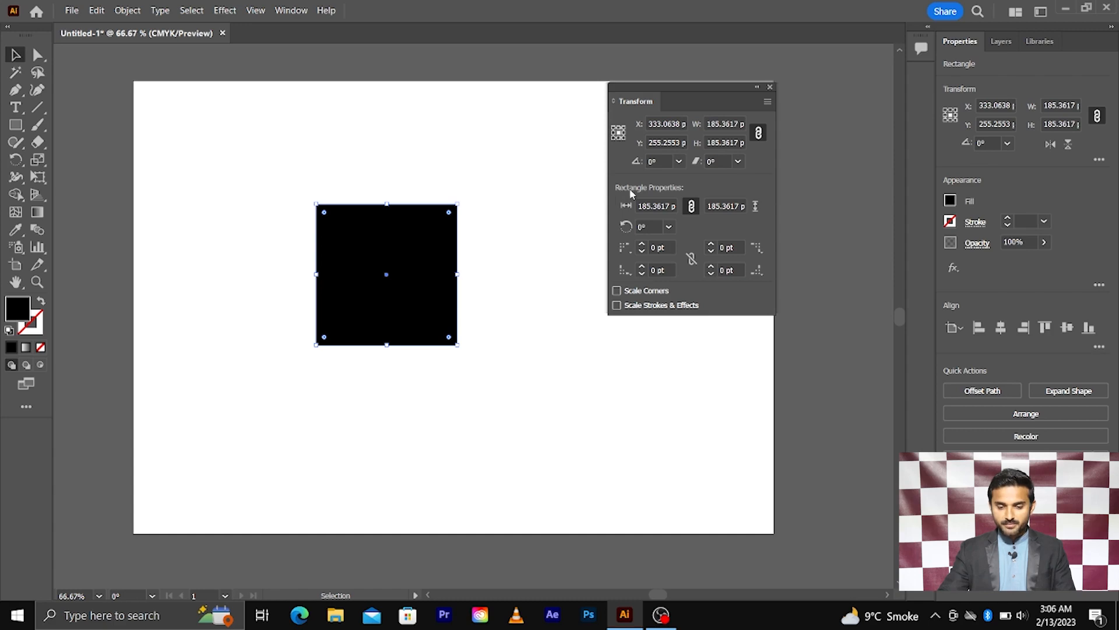
# Enlarge the square proportionally to 237 pt per side.
pyautogui.click(657, 204)
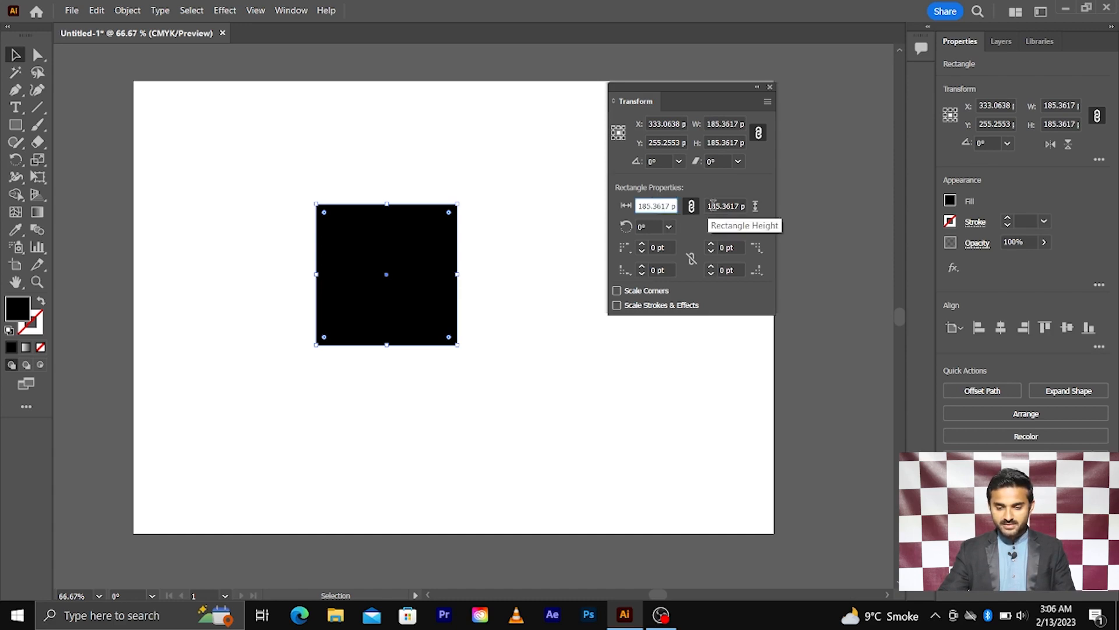
pyautogui.click(713, 206)
pyautogui.click(642, 206)
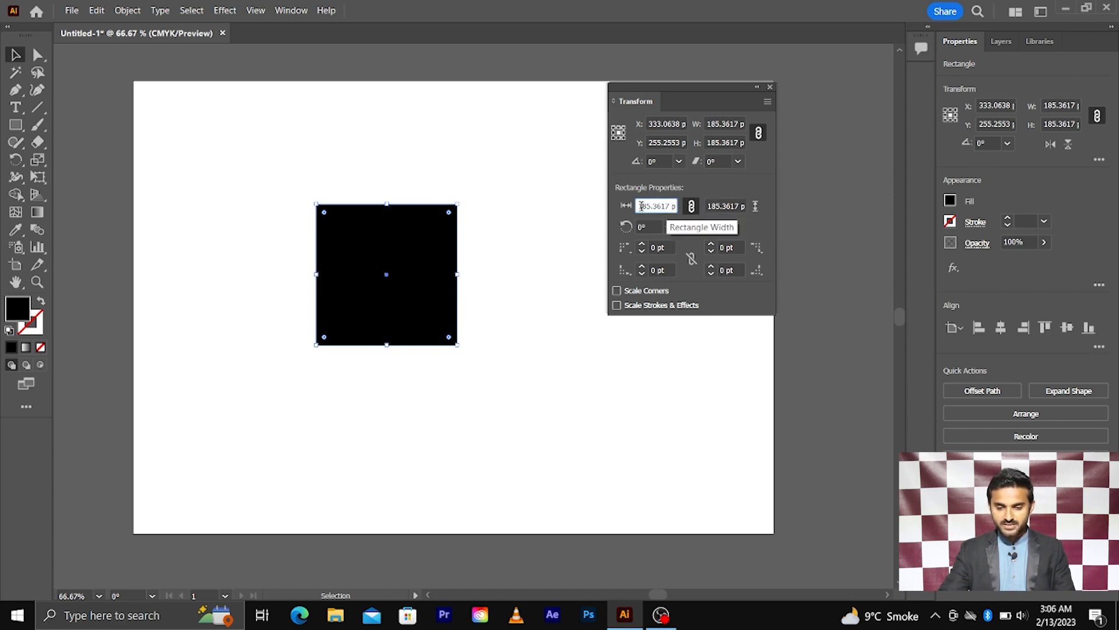
pyautogui.press('Up')
pyautogui.press('Up')
pyautogui.press('Up')
pyautogui.press('Up')
pyautogui.press('Up')
pyautogui.press('Up')
pyautogui.press('Up')
pyautogui.press('Up')
pyautogui.press('Up')
pyautogui.press('Up')
pyautogui.press('Up')
pyautogui.press('Up')
pyautogui.press('Up')
pyautogui.press('Up')
pyautogui.press('Up')
pyautogui.press('Up')
pyautogui.press('Up')
pyautogui.press('Up')
pyautogui.press('Up')
pyautogui.press('Up')
pyautogui.press('Up')
pyautogui.press('Up')
pyautogui.press('Up')
pyautogui.press('Up')
pyautogui.press('Up')
pyautogui.press('Up')
pyautogui.press('Up')
pyautogui.press('Up')
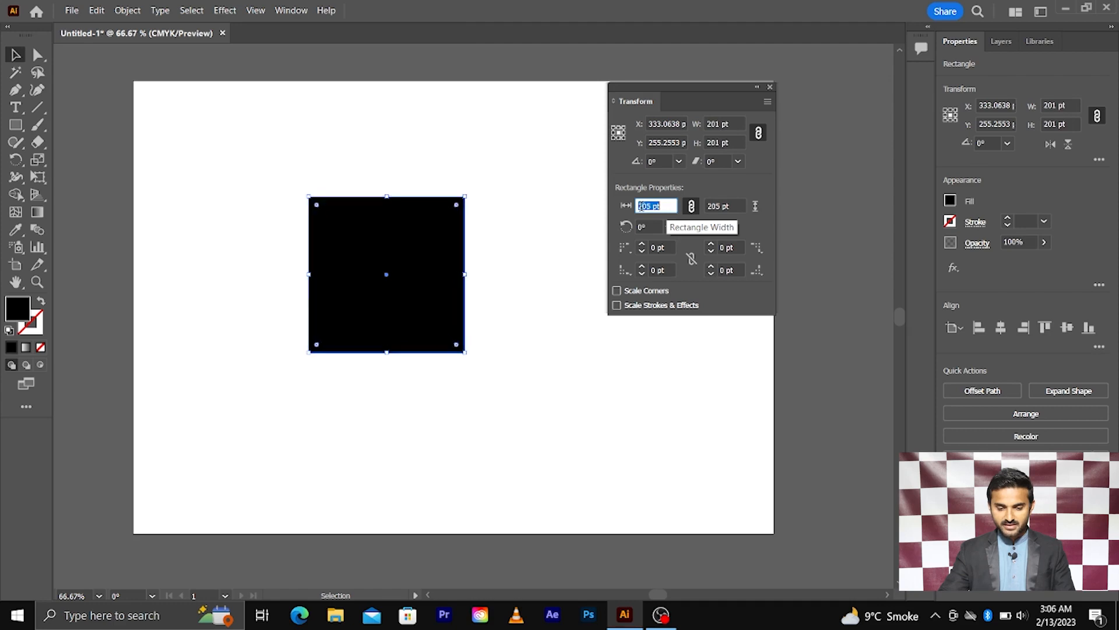
pyautogui.press('Up')
pyautogui.press('Up')
pyautogui.press('Up')
pyautogui.press('Up')
pyautogui.press('Up')
pyautogui.press('Up')
pyautogui.press('Up')
pyautogui.press('Up')
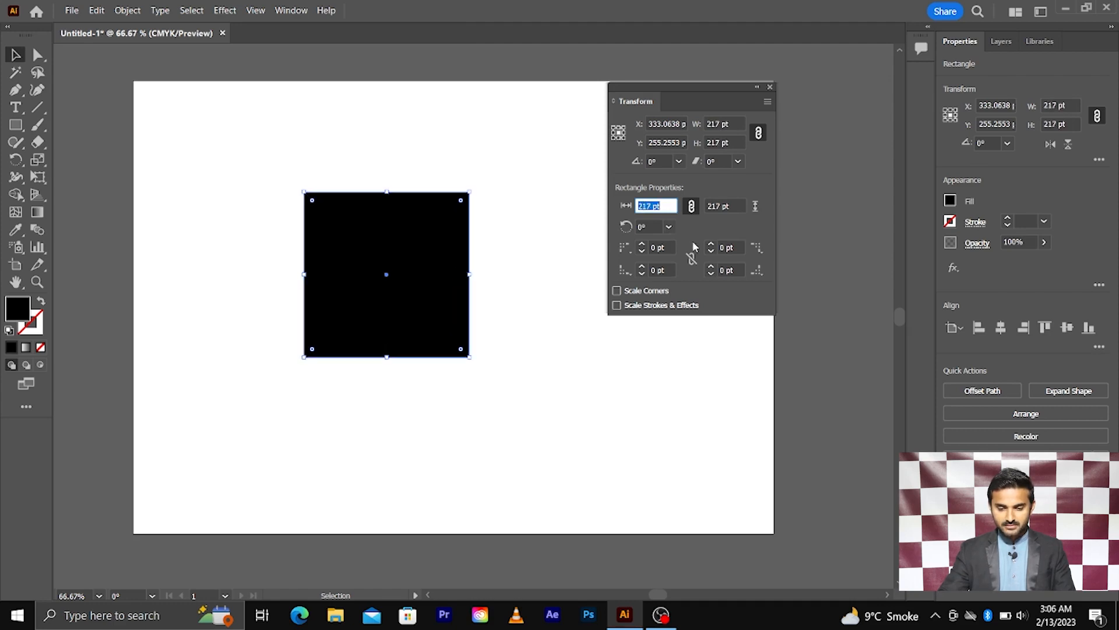
pyautogui.click(723, 206)
pyautogui.press('Up')
pyautogui.press('Up')
pyautogui.press('Up')
pyautogui.press('Up')
pyautogui.press('Up')
pyautogui.press('Up')
pyautogui.press('Up')
pyautogui.press('Up')
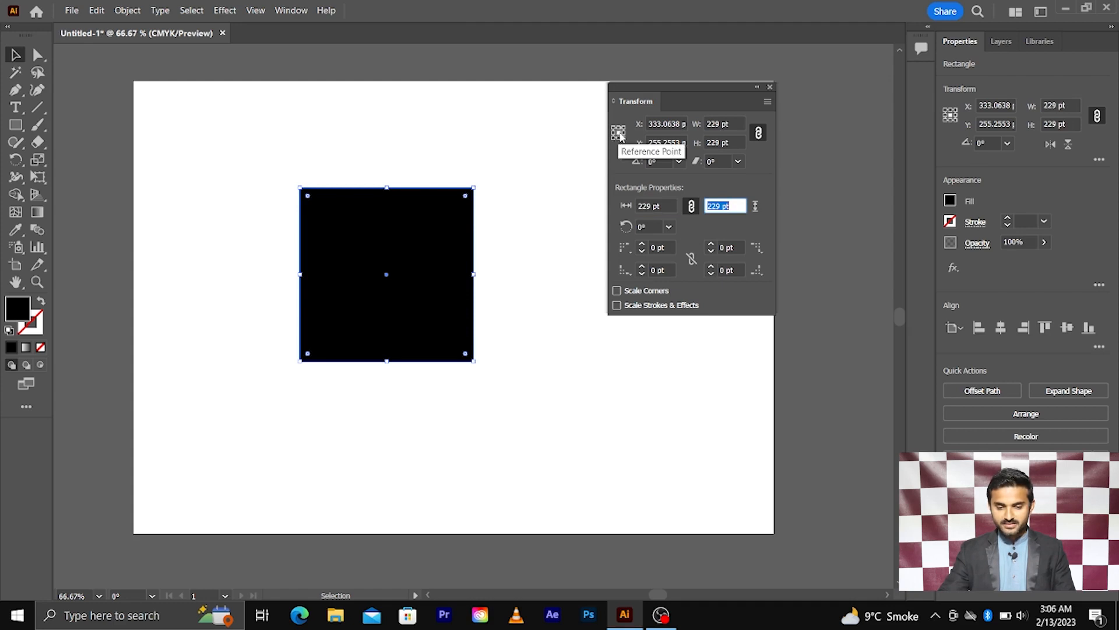
pyautogui.click(654, 204)
pyautogui.press('Up')
pyautogui.press('Up')
pyautogui.press('Up')
pyautogui.press('Up')
pyautogui.press('Up')
pyautogui.press('Up')
pyautogui.press('Up')
pyautogui.press('Up')
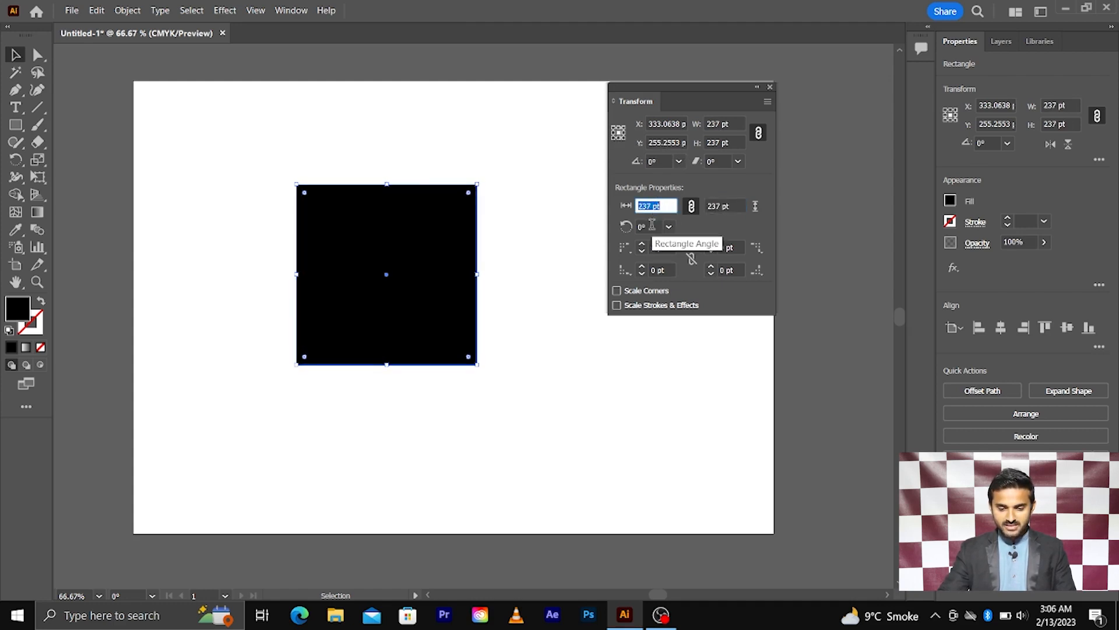
# Try rotation angles of 19°, 38° and 42°, then set the angle back to 0°.
pyautogui.click(652, 226)
pyautogui.press('Up')
pyautogui.press('Up')
pyautogui.press('Up')
pyautogui.press('Up')
pyautogui.press('Up')
pyautogui.press('Up')
pyautogui.press('Up')
pyautogui.press('Up')
pyautogui.press('Up')
pyautogui.press('Up')
pyautogui.press('Up')
pyautogui.press('Up')
pyautogui.press('Up')
pyautogui.press('Up')
pyautogui.press('Up')
pyautogui.press('Up')
pyautogui.press('Up')
pyautogui.press('Up')
pyautogui.press('Up')
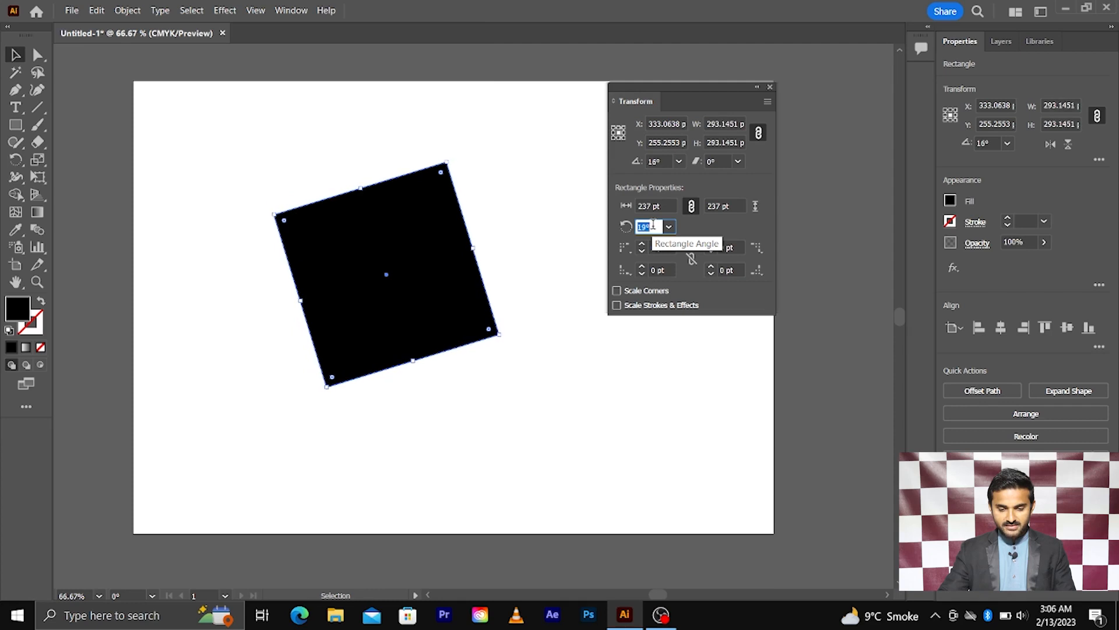
pyautogui.press('Up')
pyautogui.press('Up')
pyautogui.press('Up')
pyautogui.press('Up')
pyautogui.press('Up')
pyautogui.press('Up')
pyautogui.press('Up')
pyautogui.press('Up')
pyautogui.press('Up')
pyautogui.press('Up')
pyautogui.press('Up')
pyautogui.press('Up')
pyautogui.press('Up')
pyautogui.press('Up')
pyautogui.press('Up')
pyautogui.press('Up')
pyautogui.press('Up')
pyautogui.press('Up')
pyautogui.press('Up')
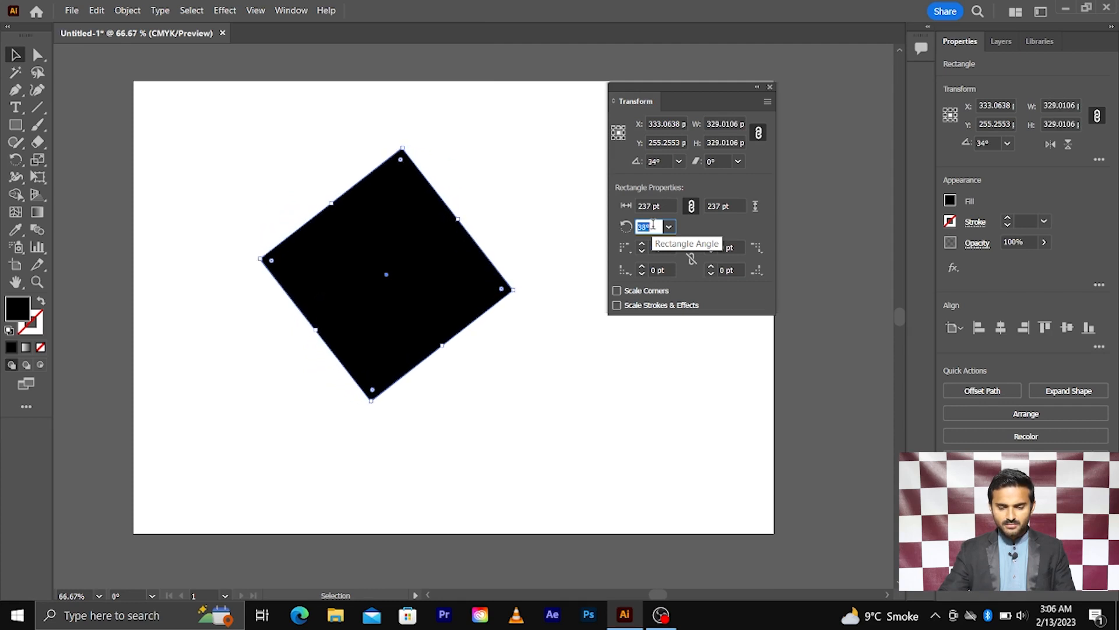
pyautogui.press('Up')
pyautogui.press('Up')
pyautogui.press('Up')
pyautogui.press('Up')
pyautogui.press('Down')
pyautogui.press('Down')
pyautogui.press('Down')
pyautogui.press('Down')
pyautogui.press('Down')
pyautogui.press('Down')
pyautogui.press('Down')
pyautogui.press('Down')
pyautogui.press('Down')
pyautogui.press('Down')
pyautogui.press('Down')
pyautogui.press('Down')
pyautogui.press('Down')
pyautogui.press('Down')
pyautogui.press('Down')
pyautogui.press('Down')
pyautogui.press('Down')
pyautogui.press('Down')
pyautogui.press('Down')
pyautogui.press('Down')
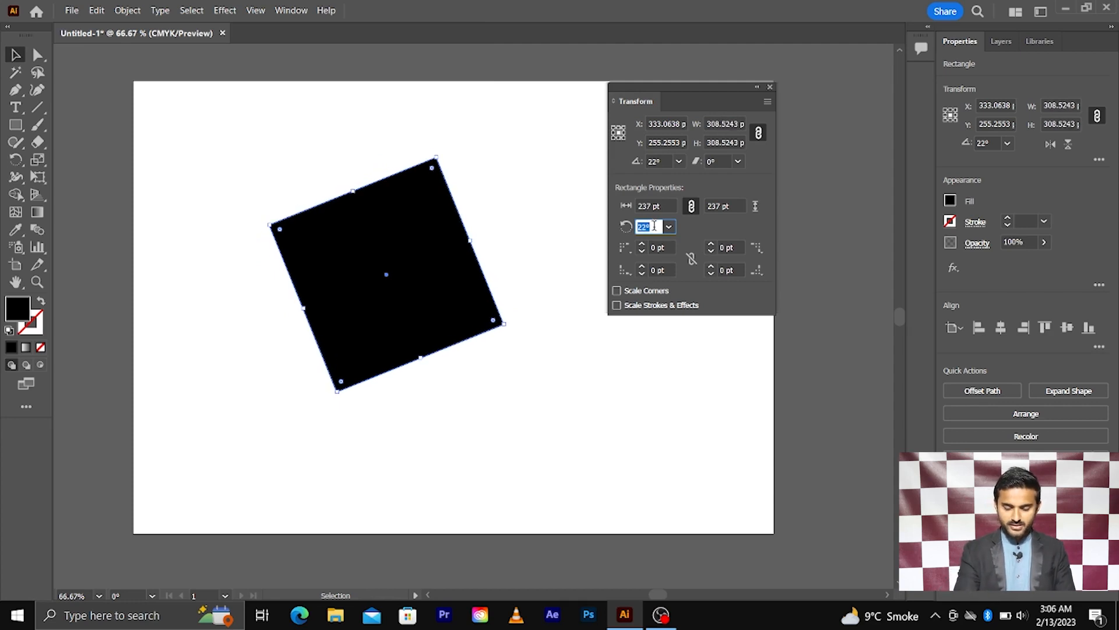
pyautogui.write('0')
pyautogui.press('Return')
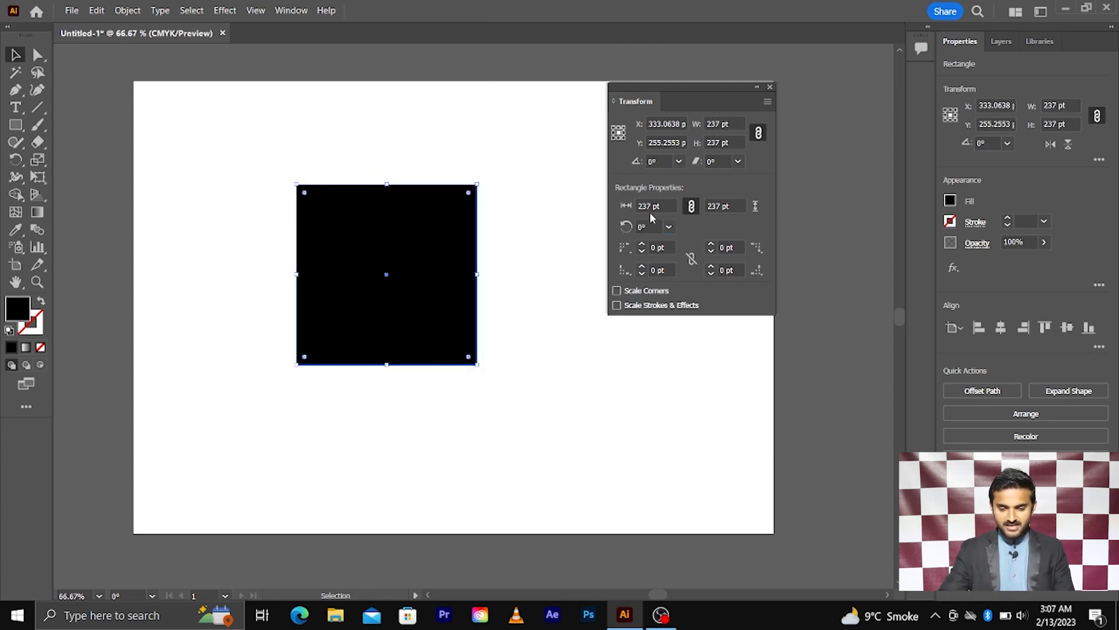
pyautogui.click(624, 247)
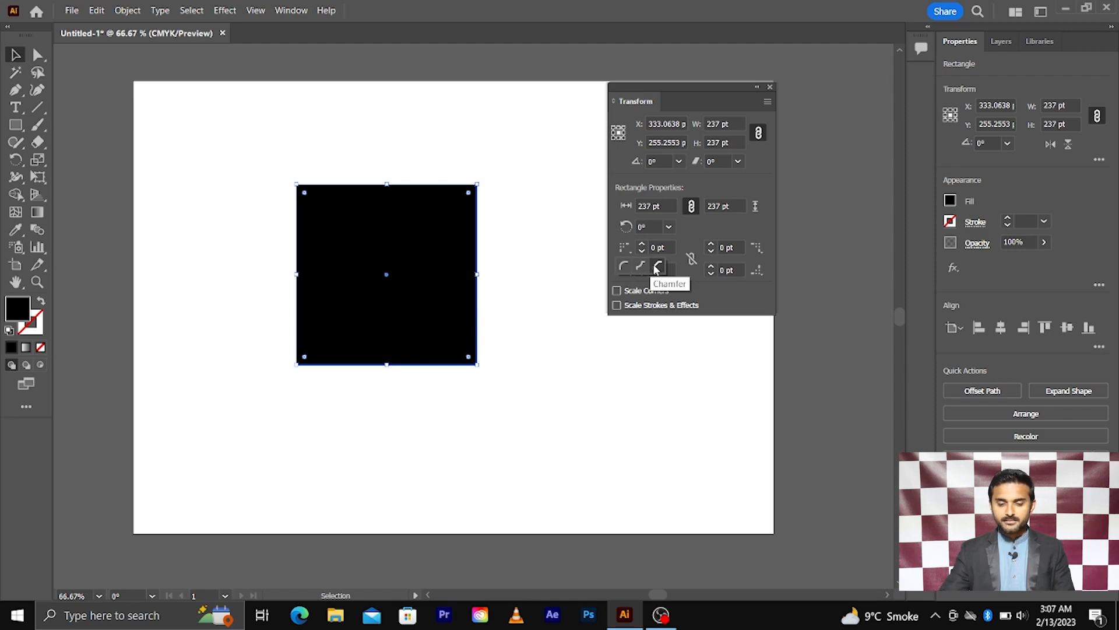
pyautogui.click(689, 246)
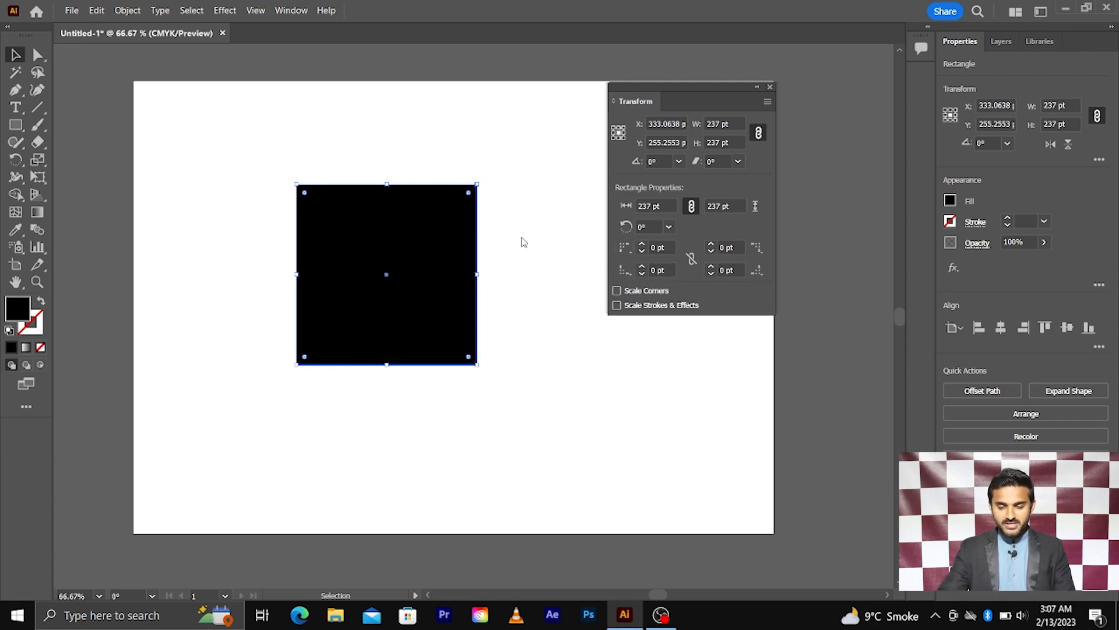
pyautogui.click(258, 155)
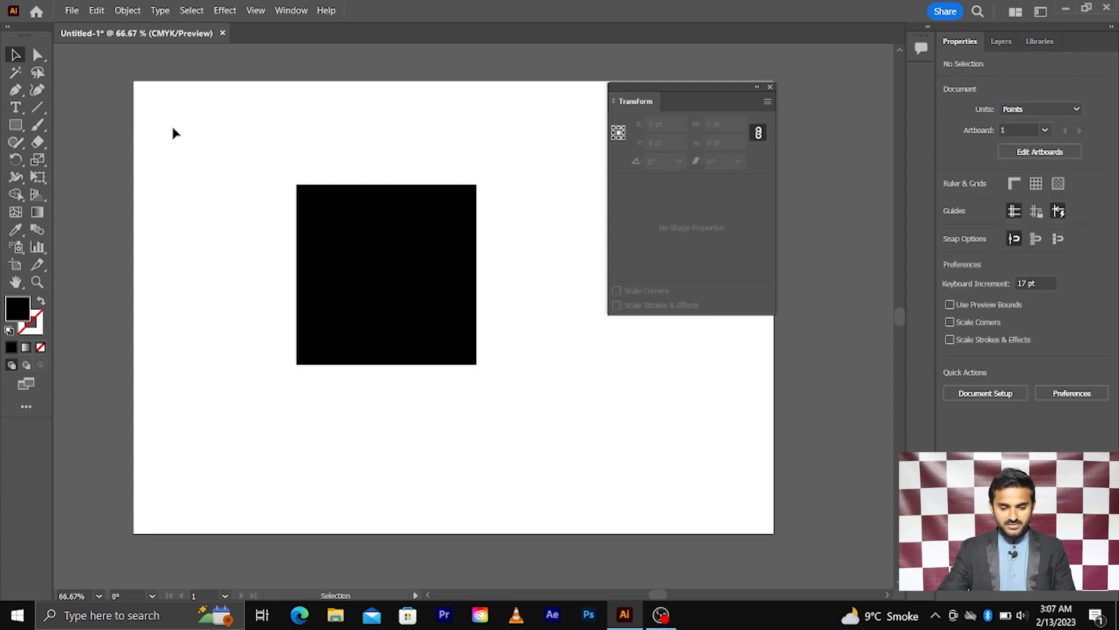
pyautogui.moveTo(238, 150); pyautogui.dragTo(335, 227)
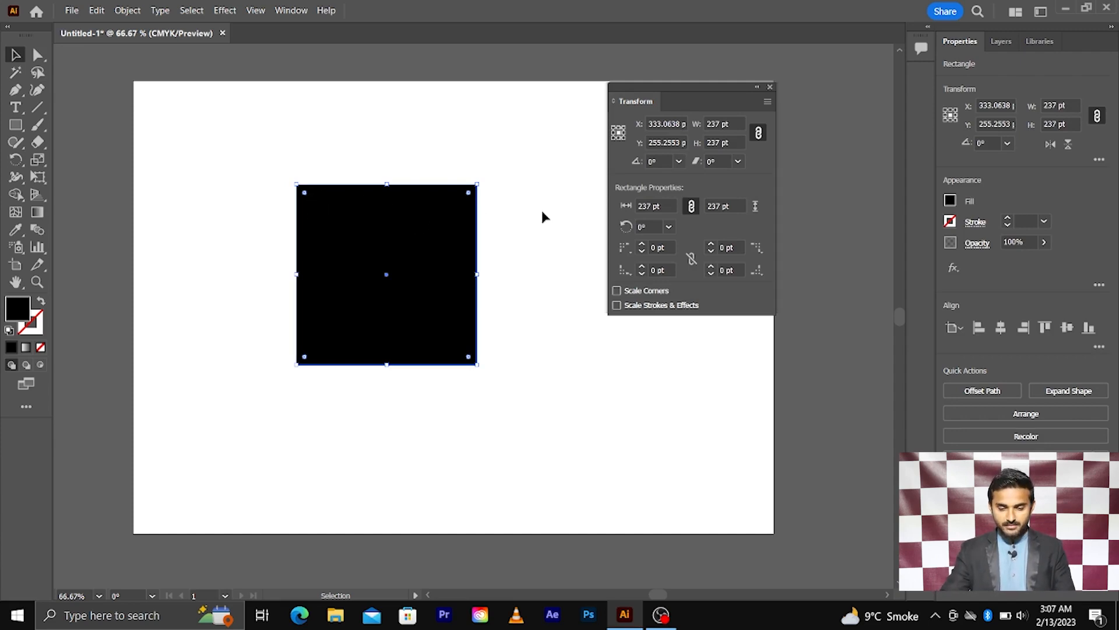
pyautogui.click(631, 257)
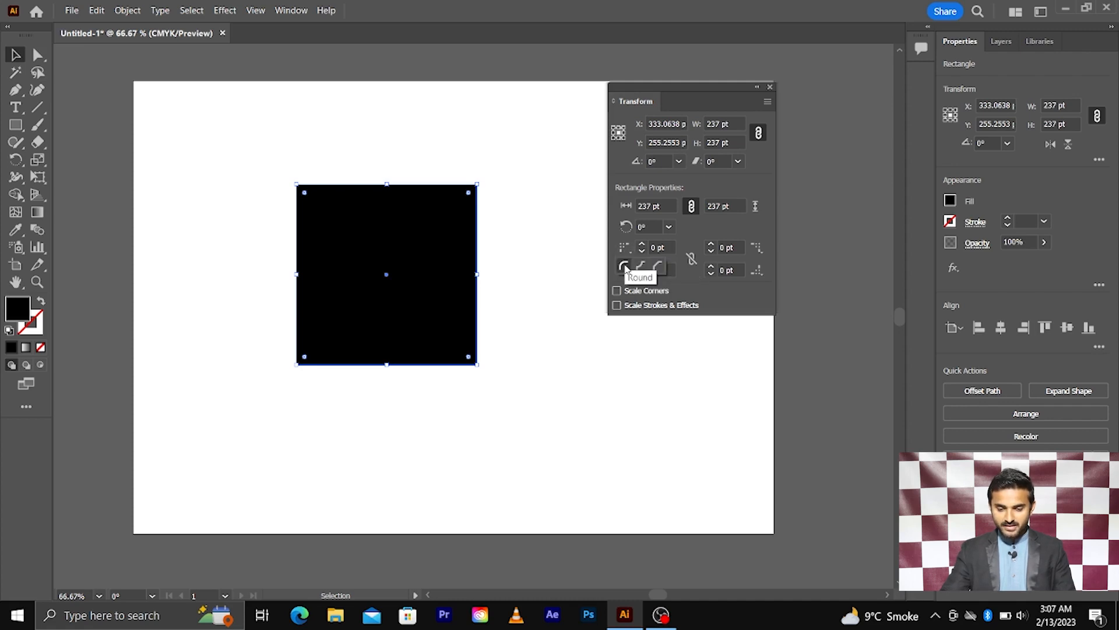
pyautogui.click(625, 268)
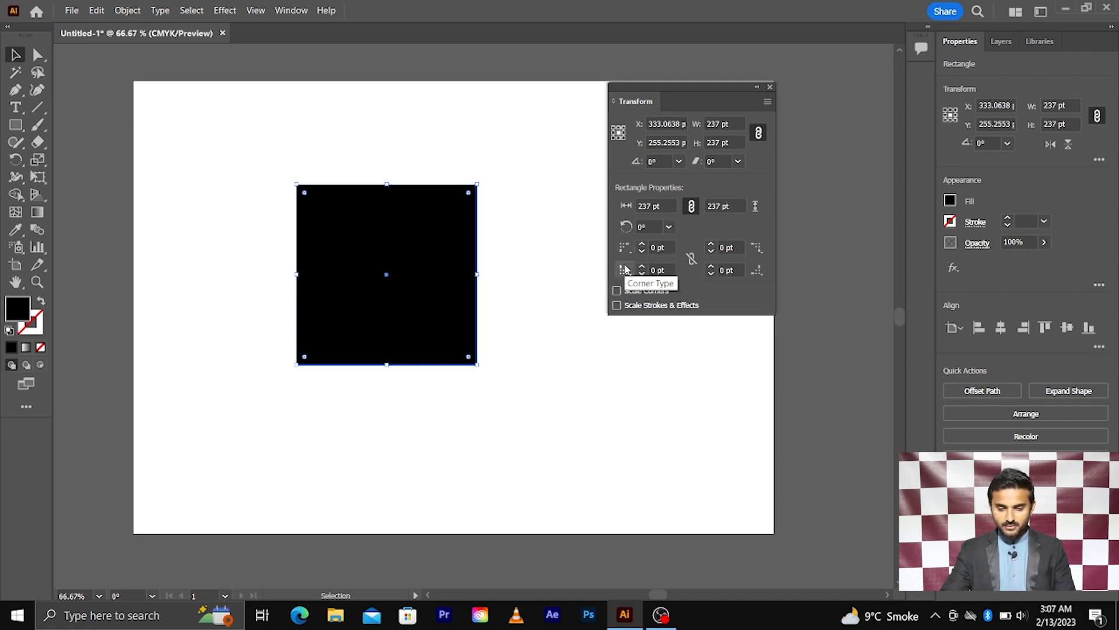
# Give the square's top-left and bottom-left corners their own corner radii.
pyautogui.click(662, 246)
pyautogui.write('2')
pyautogui.press('Return')
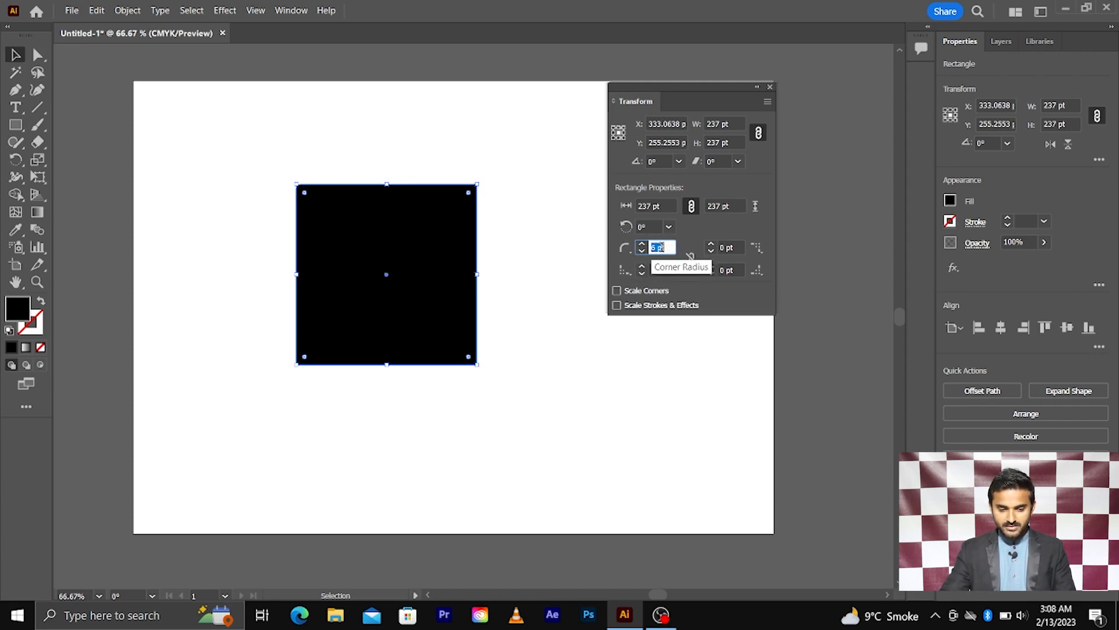
pyautogui.scroll(20, 662, 247)
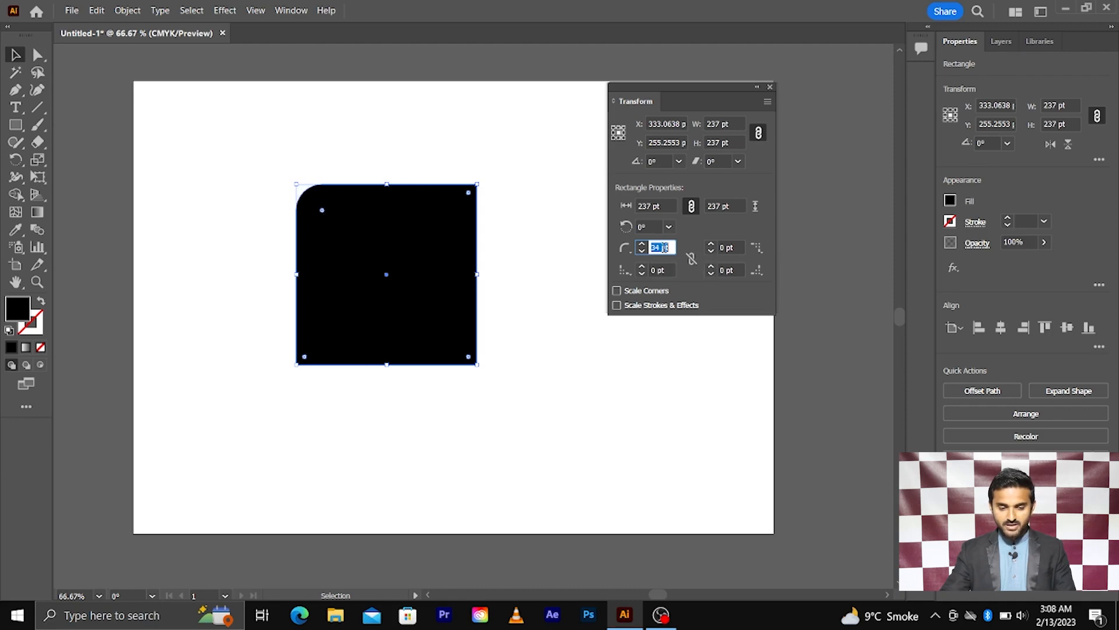
pyautogui.scroll(11, 663, 247)
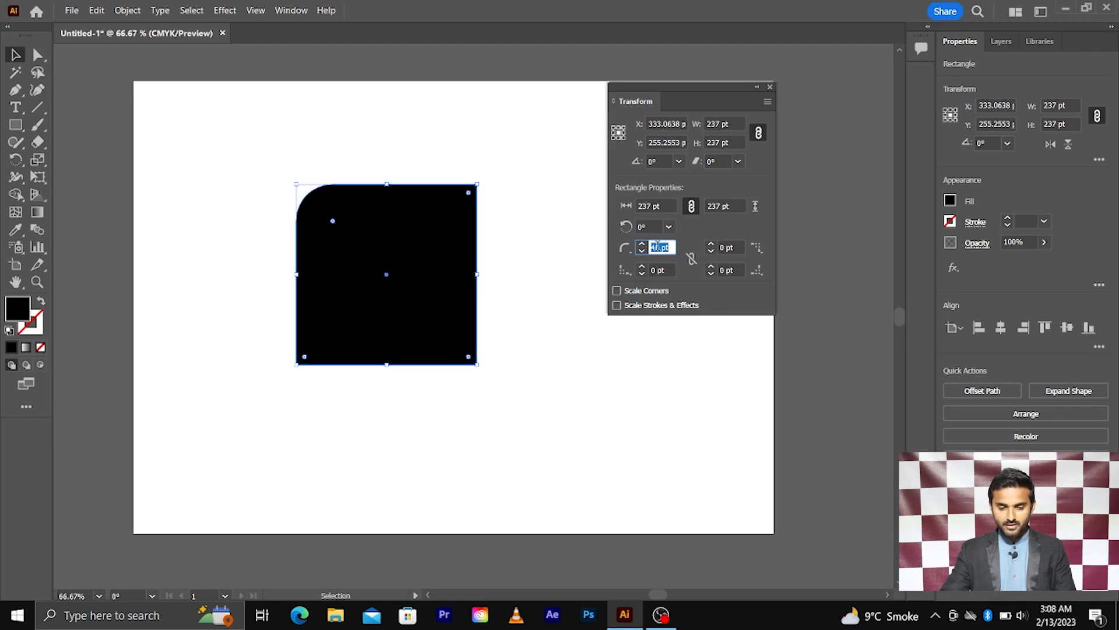
pyautogui.scroll(11, 657, 245)
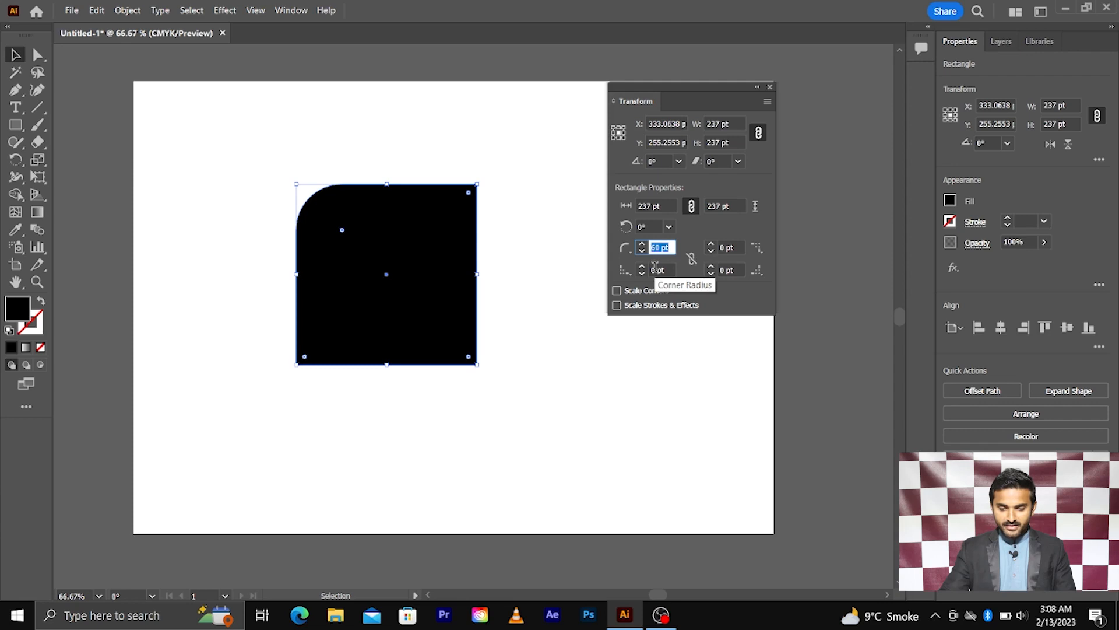
pyautogui.click(656, 269)
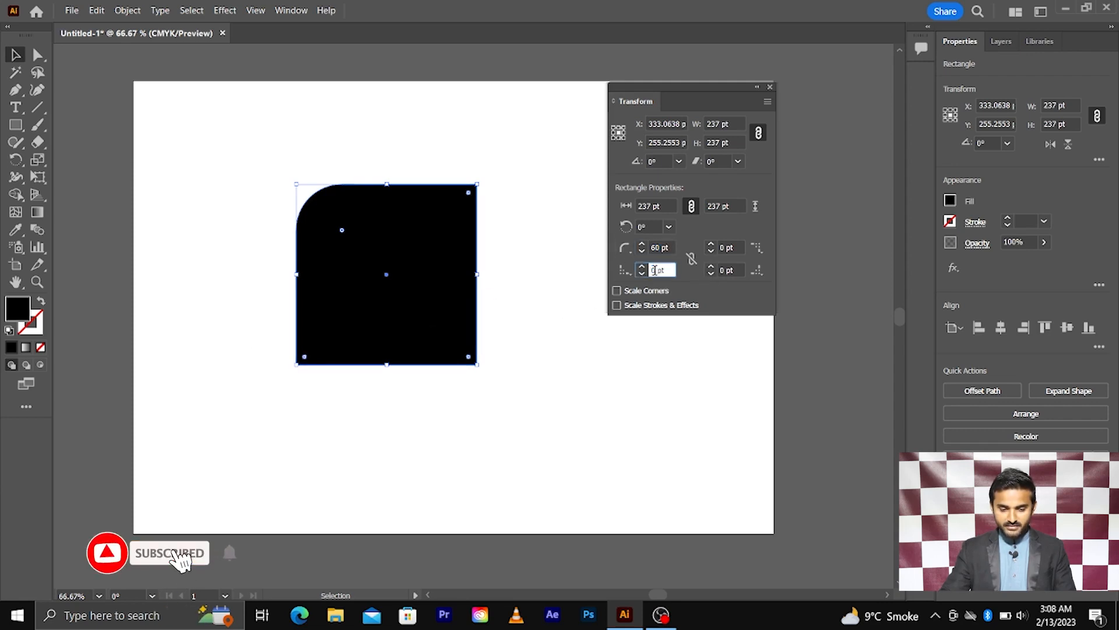
pyautogui.scroll(20, 656, 270)
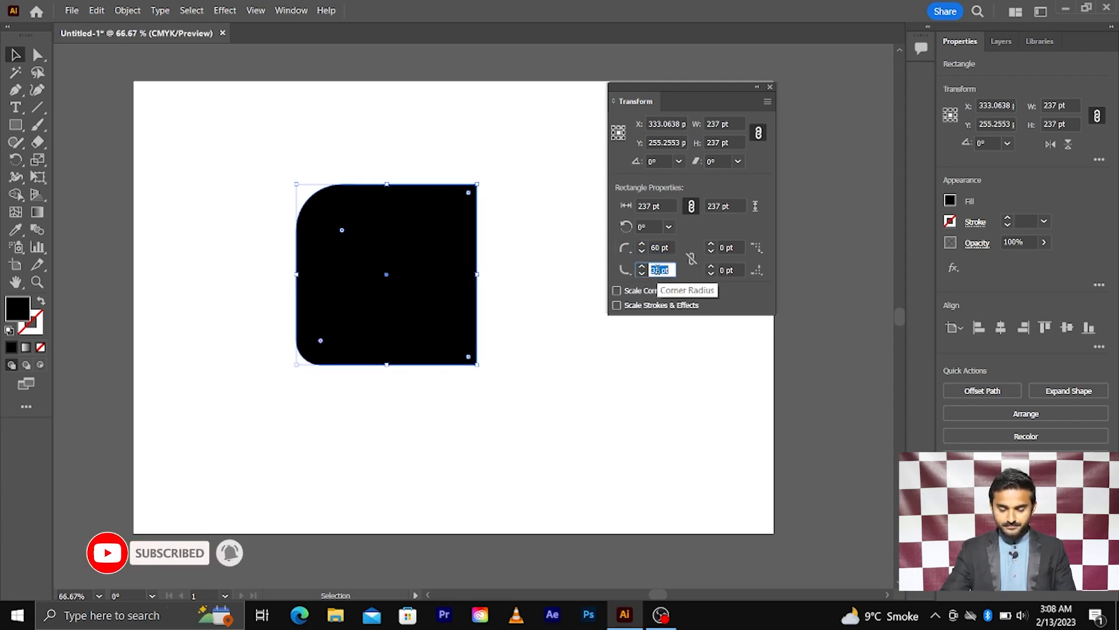
pyautogui.scroll(17, 655, 269)
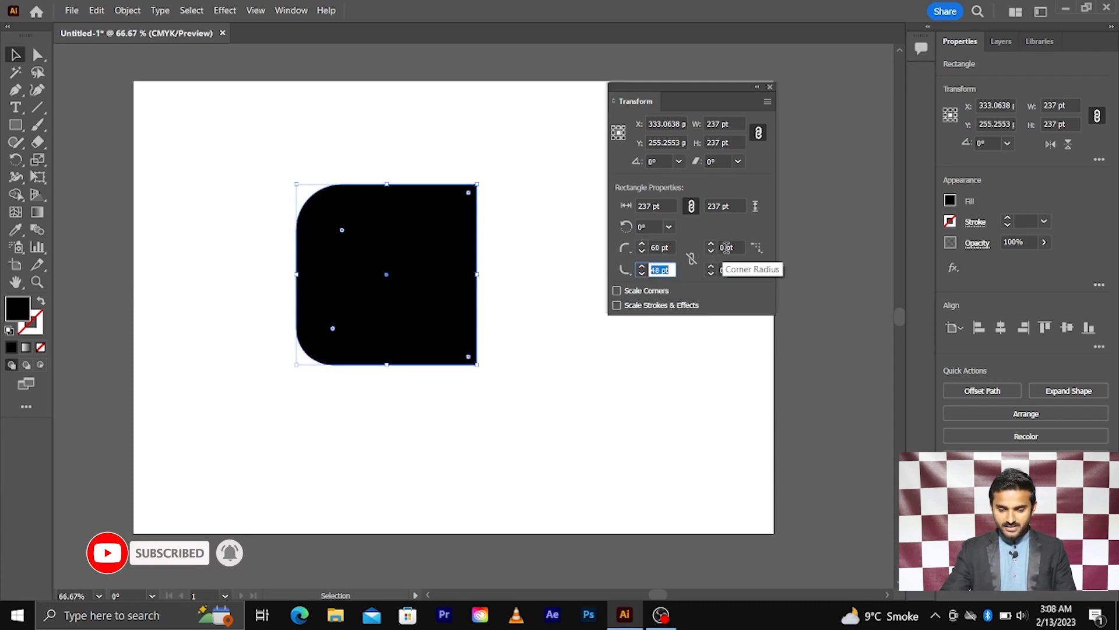
# Round the top-right and bottom-right corners, giving radii of 60, 48, 45 and 37 pt overall.
pyautogui.click(727, 247)
pyautogui.scroll(20, 727, 247)
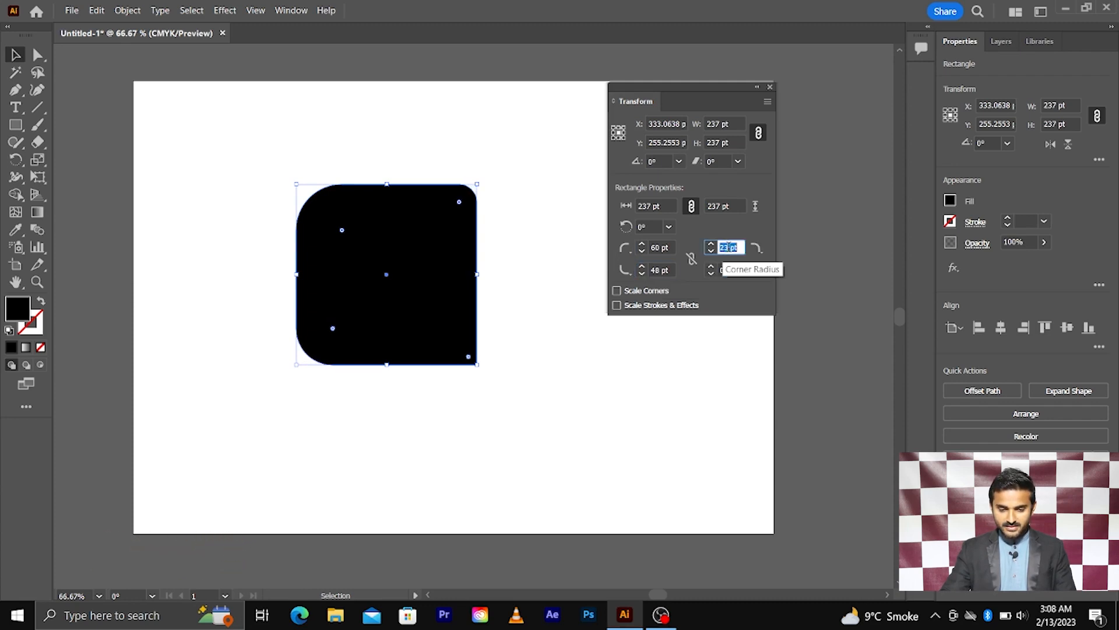
pyautogui.scroll(20, 728, 247)
pyautogui.click(741, 268)
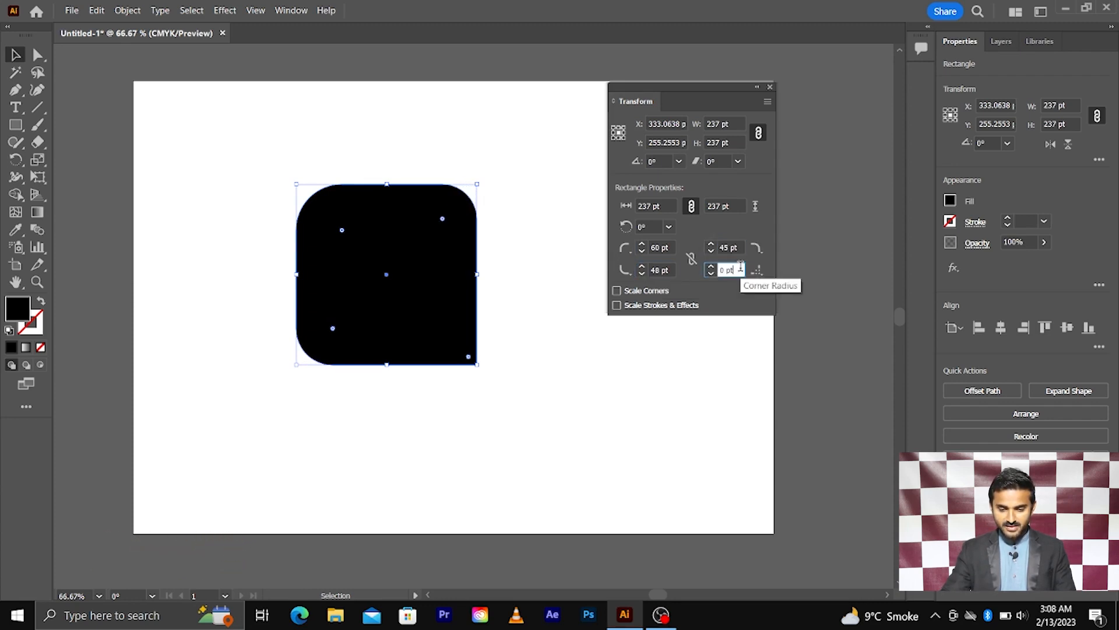
pyautogui.scroll(20, 741, 268)
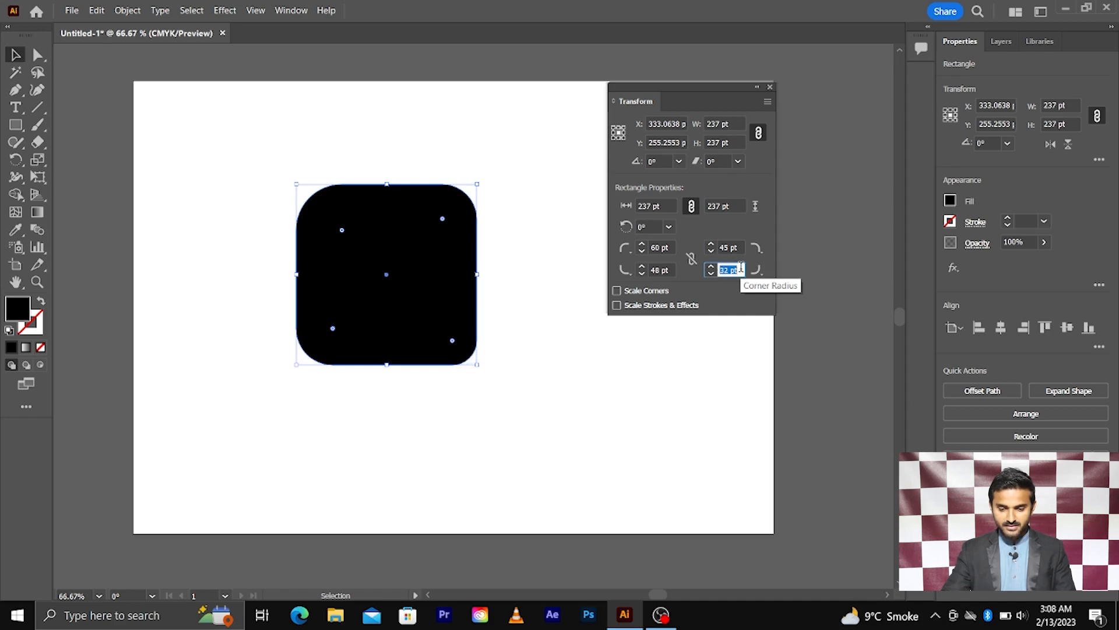
pyautogui.scroll(5, 741, 269)
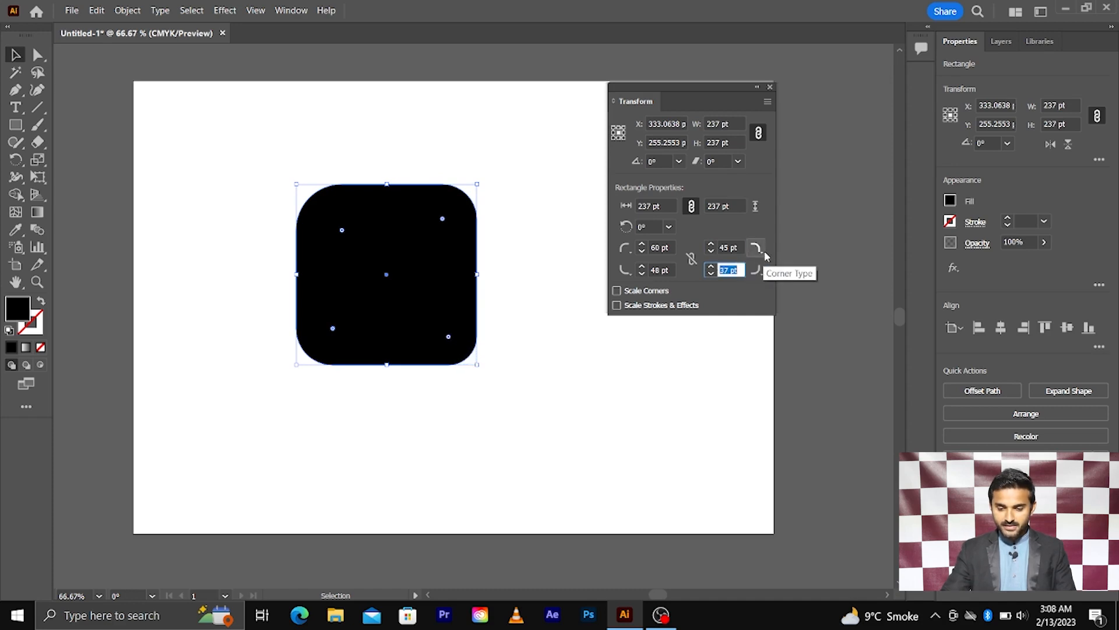
# Preview the top-right corner styles without changing them, then delete the rounded square.
pyautogui.click(764, 250)
pyautogui.click(765, 255)
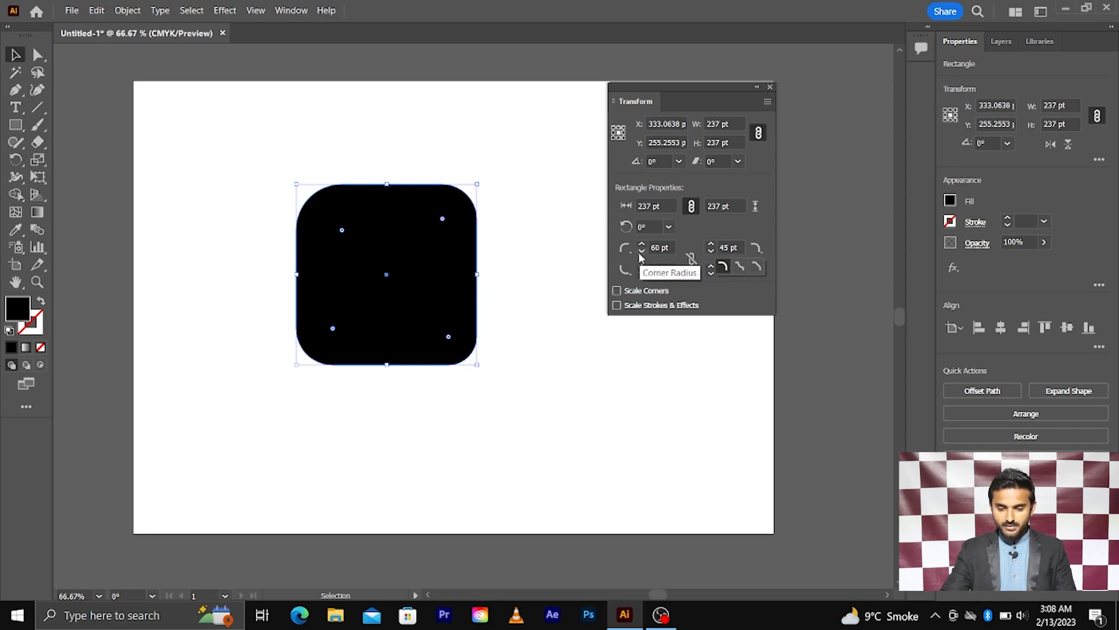
pyautogui.click(727, 292)
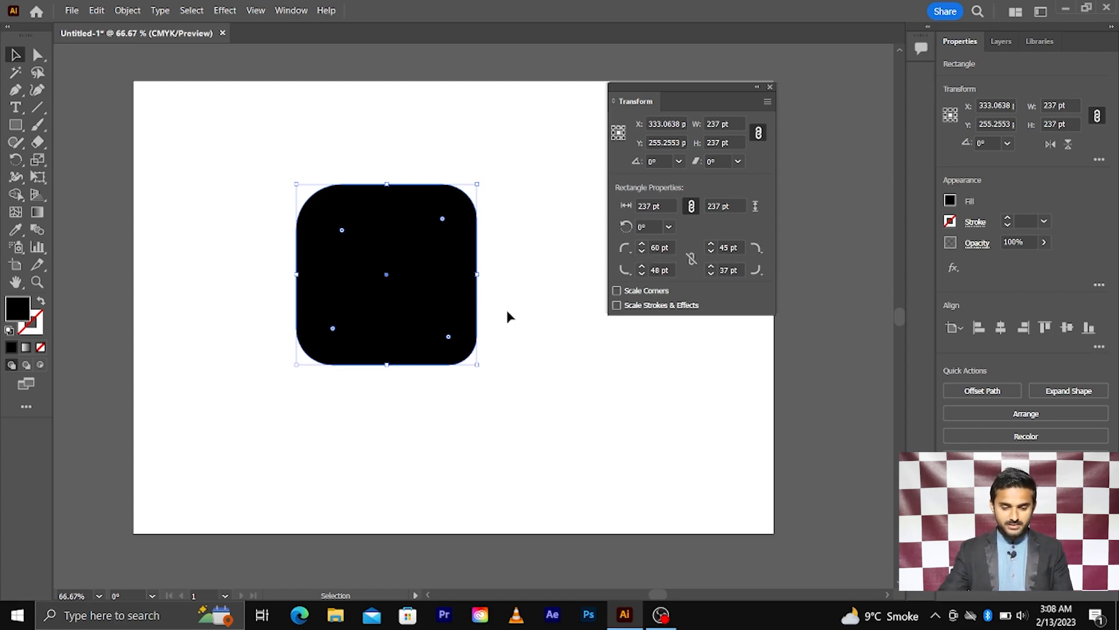
pyautogui.moveTo(547, 127); pyautogui.dragTo(240, 352)
pyautogui.press('Delete')
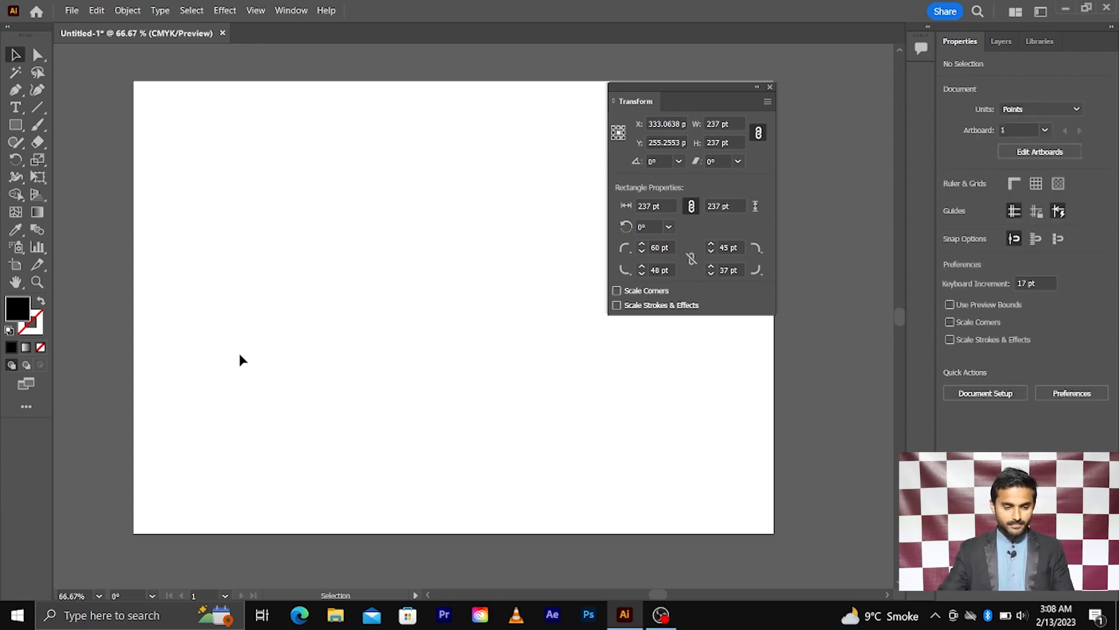
# Draw a new 306.383 pt black square with the Rectangle tool.
pyautogui.press('m')
pyautogui.moveTo(238, 148); pyautogui.dragTo(470, 382)
pyautogui.press('v')
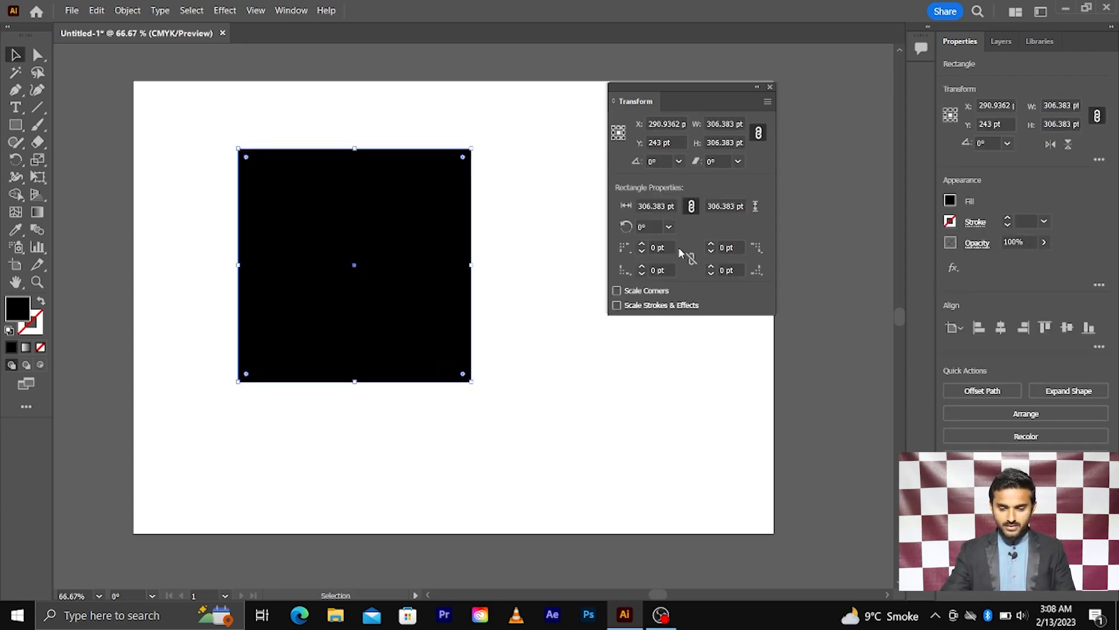
# Link the corner radii and step all four corners up to 77 pt, then reselect the square.
pyautogui.click(691, 261)
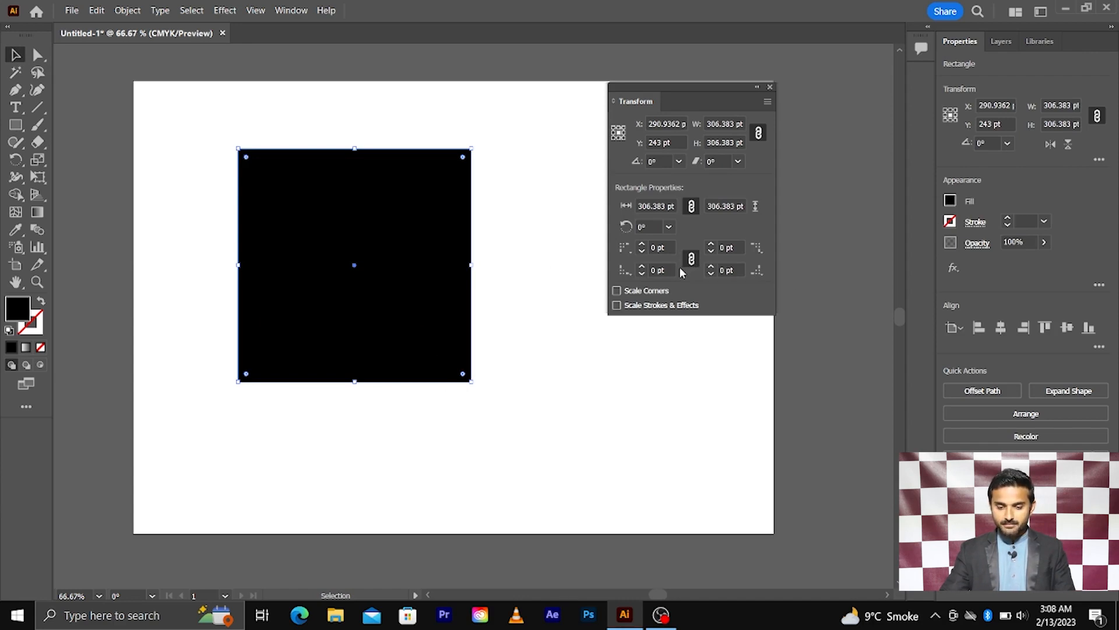
pyautogui.click(661, 270)
pyautogui.write('2')
pyautogui.press('Return')
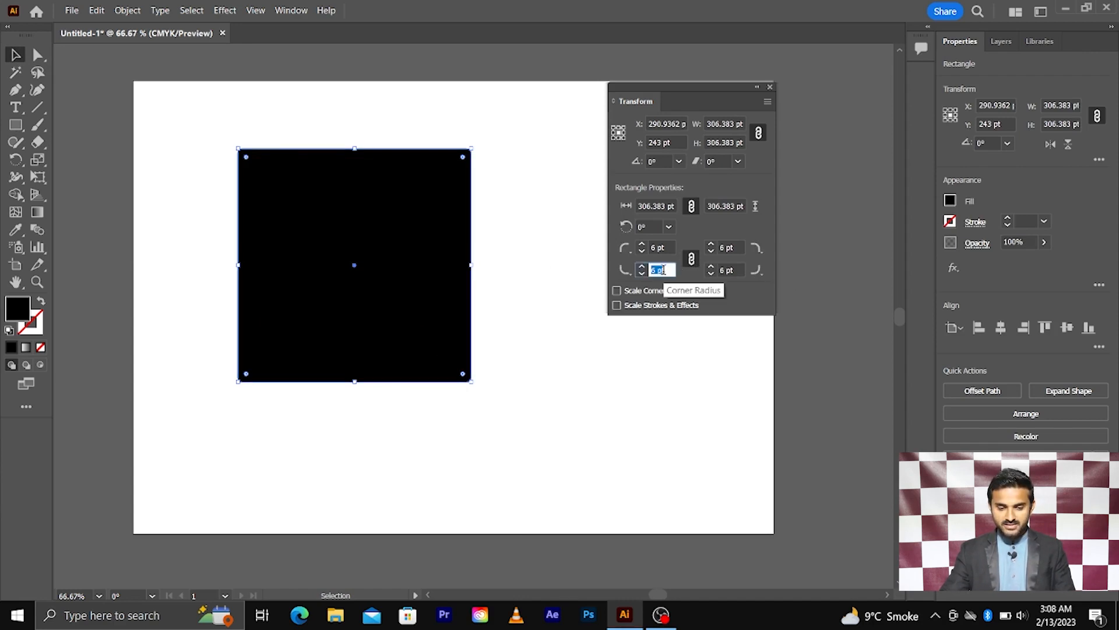
pyautogui.press('Up')
pyautogui.press('Up')
pyautogui.press('Up')
pyautogui.press('Up')
pyautogui.press('Up')
pyautogui.press('Up')
pyautogui.press('Up')
pyautogui.press('Up')
pyautogui.press('Up')
pyautogui.press('Up')
pyautogui.press('Up')
pyautogui.press('Up')
pyautogui.press('Up')
pyautogui.press('Up')
pyautogui.press('Up')
pyautogui.press('Up')
pyautogui.press('Up')
pyautogui.press('Up')
pyautogui.press('Up')
pyautogui.press('Up')
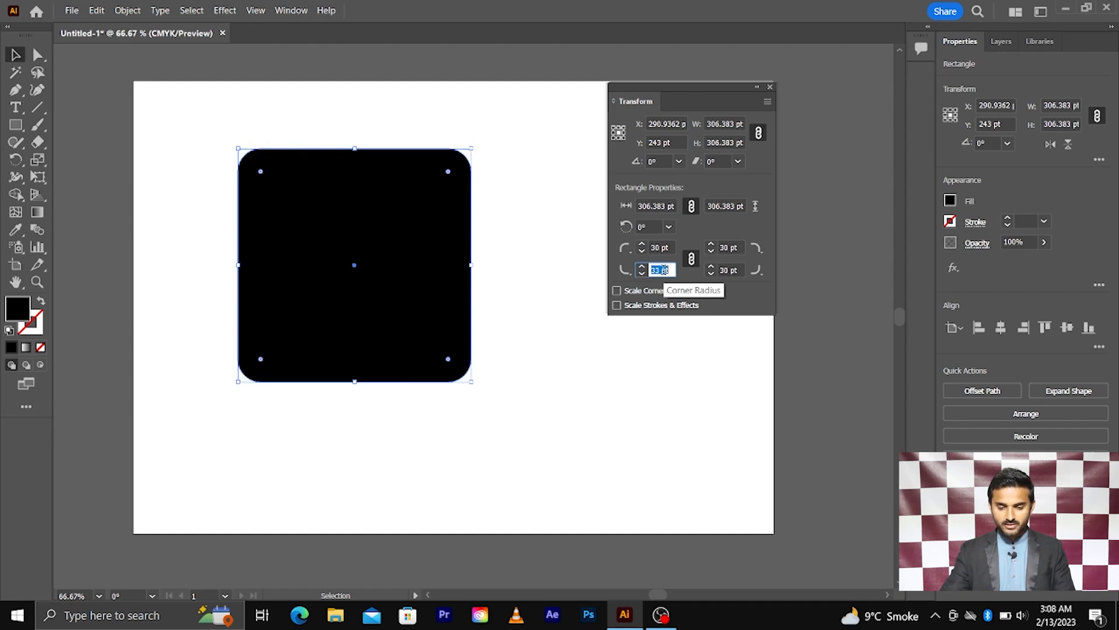
pyautogui.press('Up')
pyautogui.press('Up')
pyautogui.press('Up')
pyautogui.press('Up')
pyautogui.press('Up')
pyautogui.press('Up')
pyautogui.press('Up')
pyautogui.press('Up')
pyautogui.press('Up')
pyautogui.press('Up')
pyautogui.press('Up')
pyautogui.press('Up')
pyautogui.press('Up')
pyautogui.press('Up')
pyautogui.press('Up')
pyautogui.press('Up')
pyautogui.press('Up')
pyautogui.press('Up')
pyautogui.press('Up')
pyautogui.press('Up')
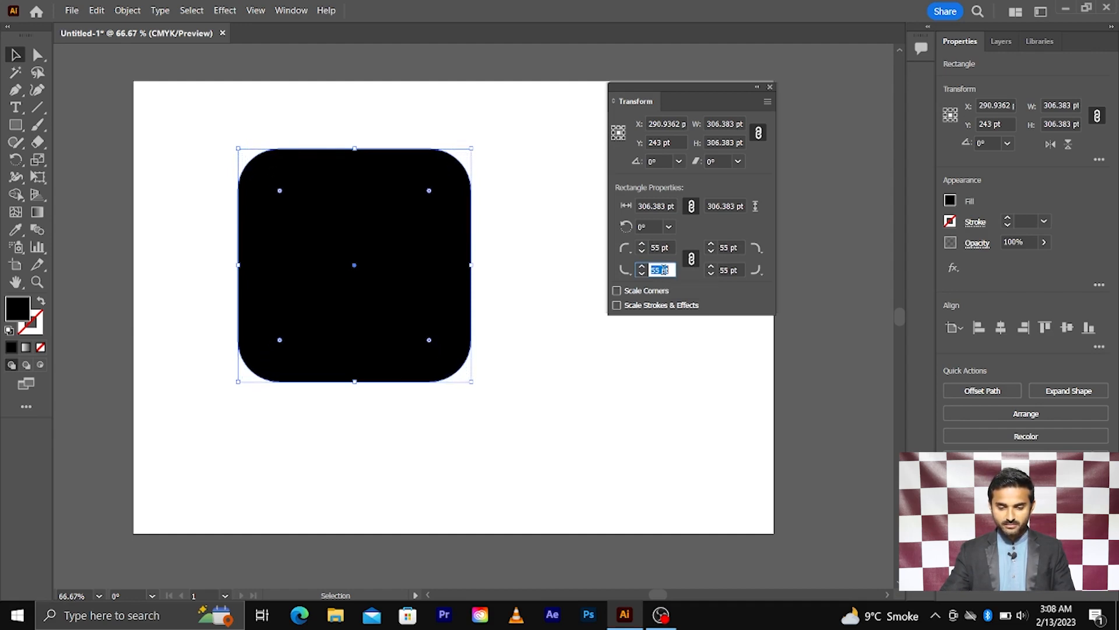
pyautogui.press('Up')
pyautogui.press('Up')
pyautogui.press('Up')
pyautogui.press('Up')
pyautogui.press('Up')
pyautogui.press('Up')
pyautogui.press('Up')
pyautogui.press('Up')
pyautogui.press('Up')
pyautogui.press('Up')
pyautogui.press('Up')
pyautogui.press('Up')
pyautogui.press('Up')
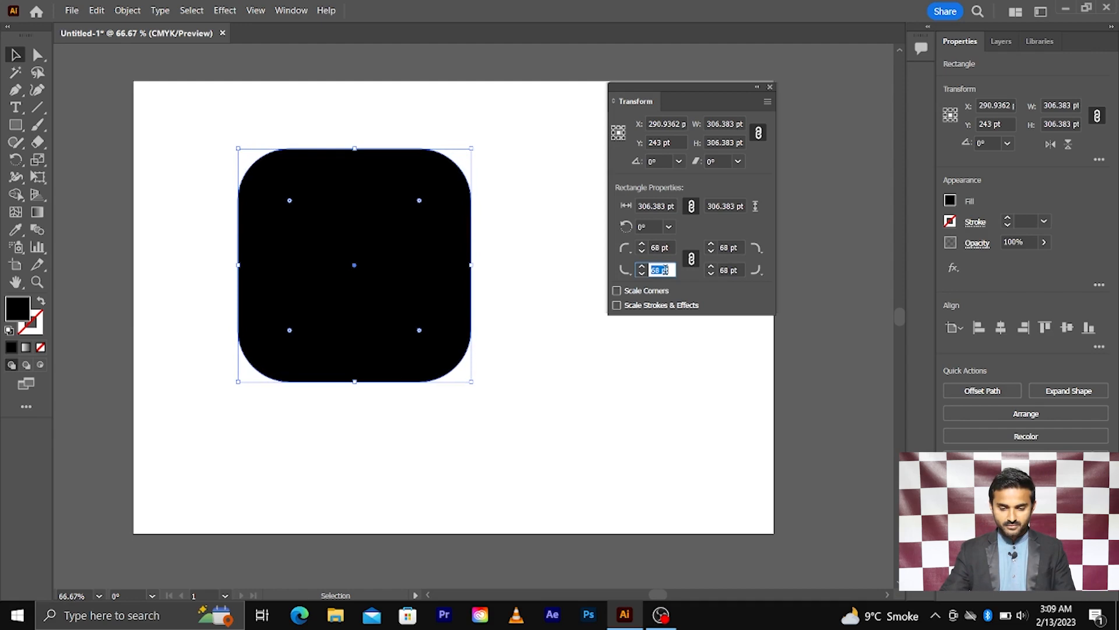
pyautogui.press('Up')
pyautogui.press('Up')
pyautogui.press('Up')
pyautogui.press('Up')
pyautogui.press('Up')
pyautogui.press('Up')
pyautogui.press('Up')
pyautogui.press('Up')
pyautogui.press('Up')
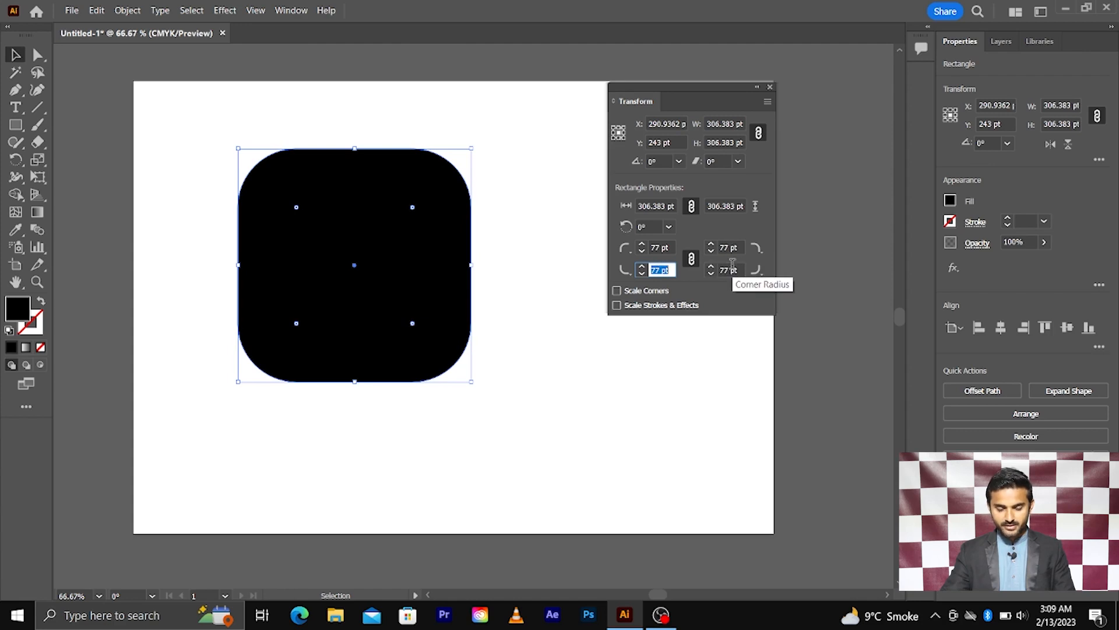
pyautogui.click(552, 394)
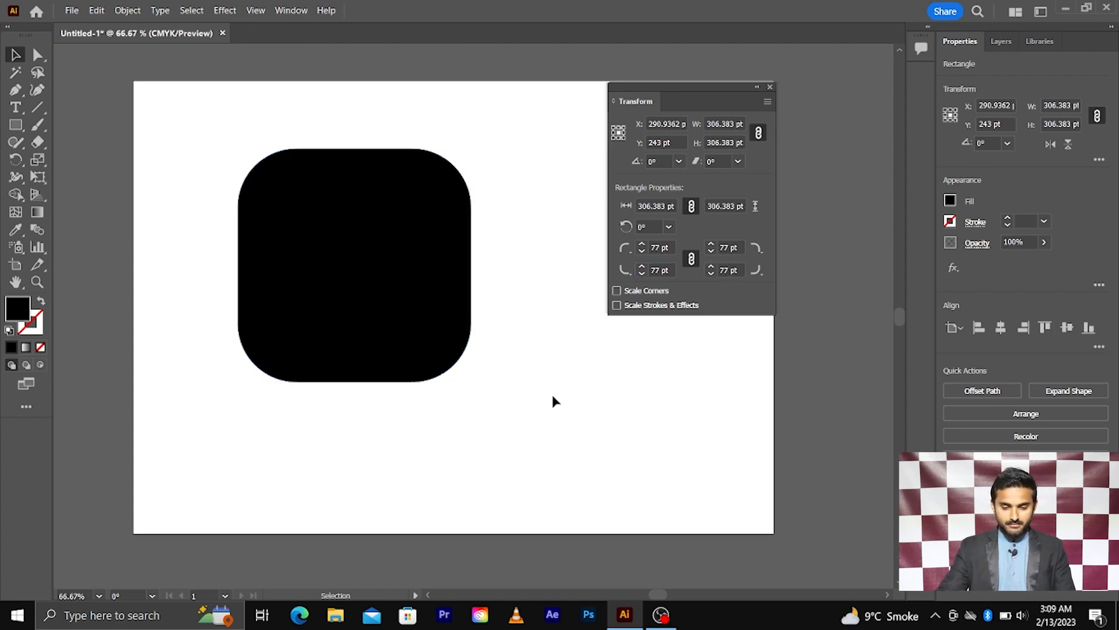
pyautogui.moveTo(505, 243); pyautogui.dragTo(337, 355)
# Delete the rounded square, draw a new 246.6383 pt square, and unlink its corner radii.
pyautogui.press('Delete')
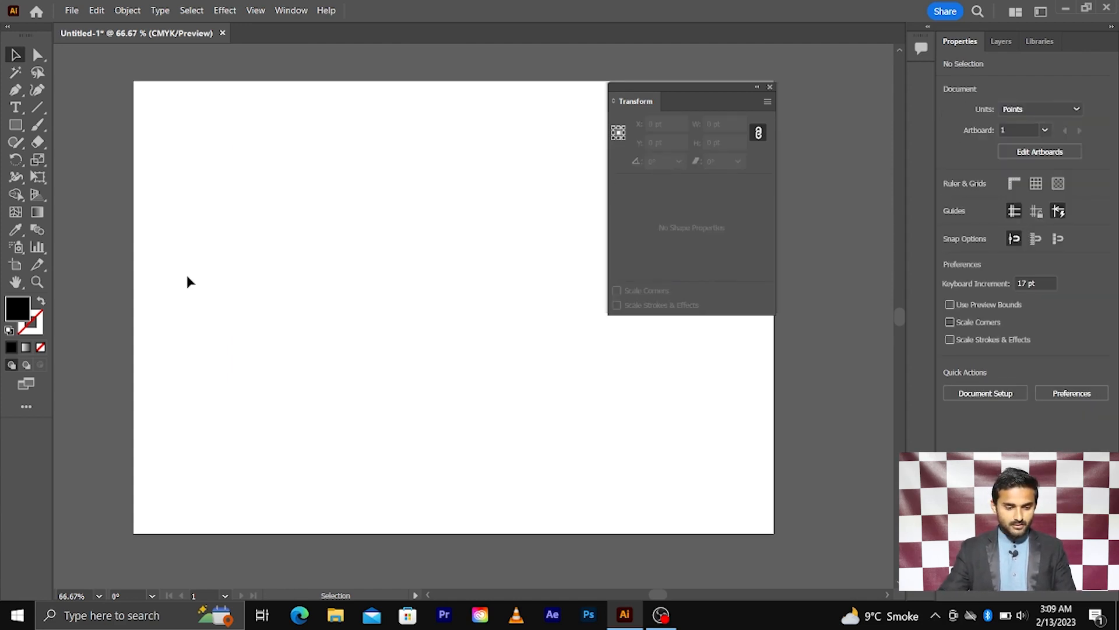
pyautogui.click(16, 125)
pyautogui.moveTo(434, 311); pyautogui.dragTo(527, 405)
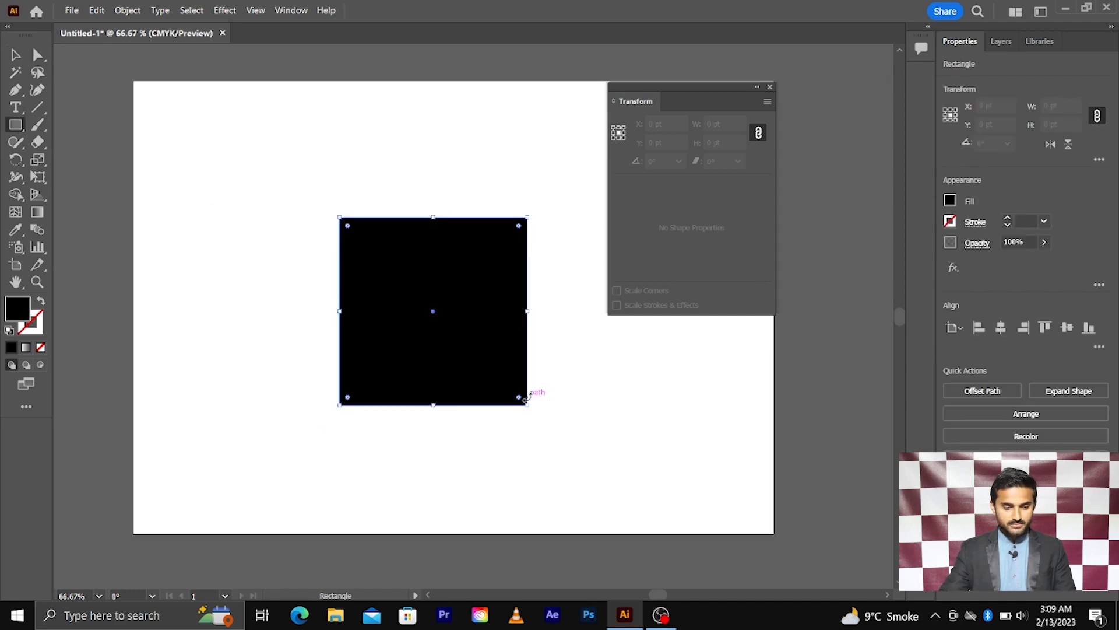
pyautogui.click(15, 56)
pyautogui.scroll(1, 522, 359)
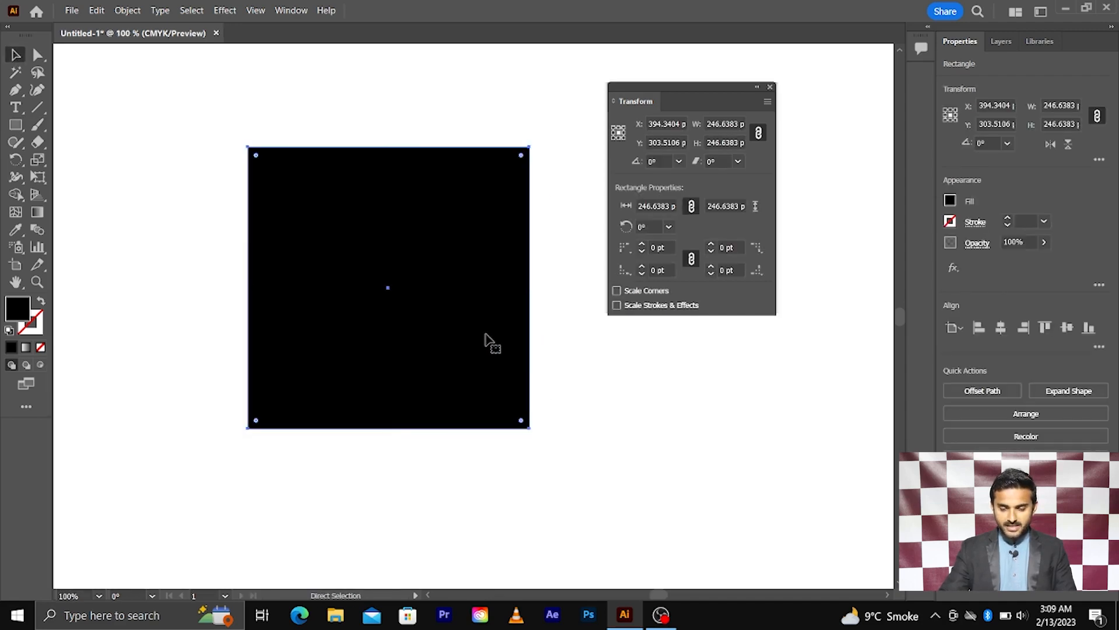
pyautogui.click(692, 260)
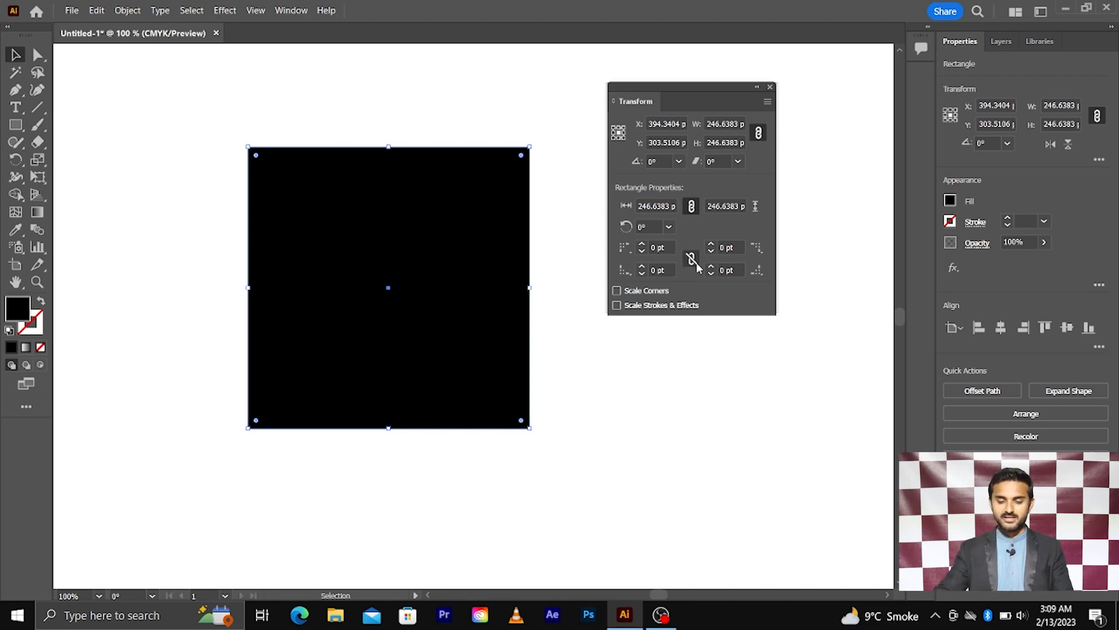
# Raise the top-left corner radius to 50 pt and set that corner's style to Chamfer.
pyautogui.click(627, 256)
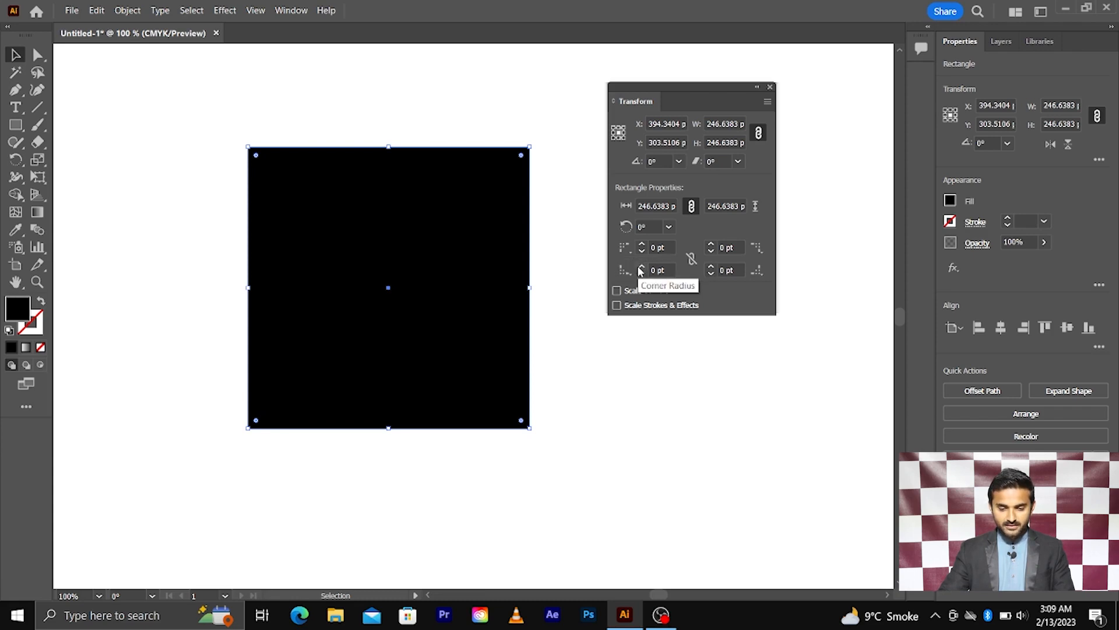
pyautogui.click(640, 268)
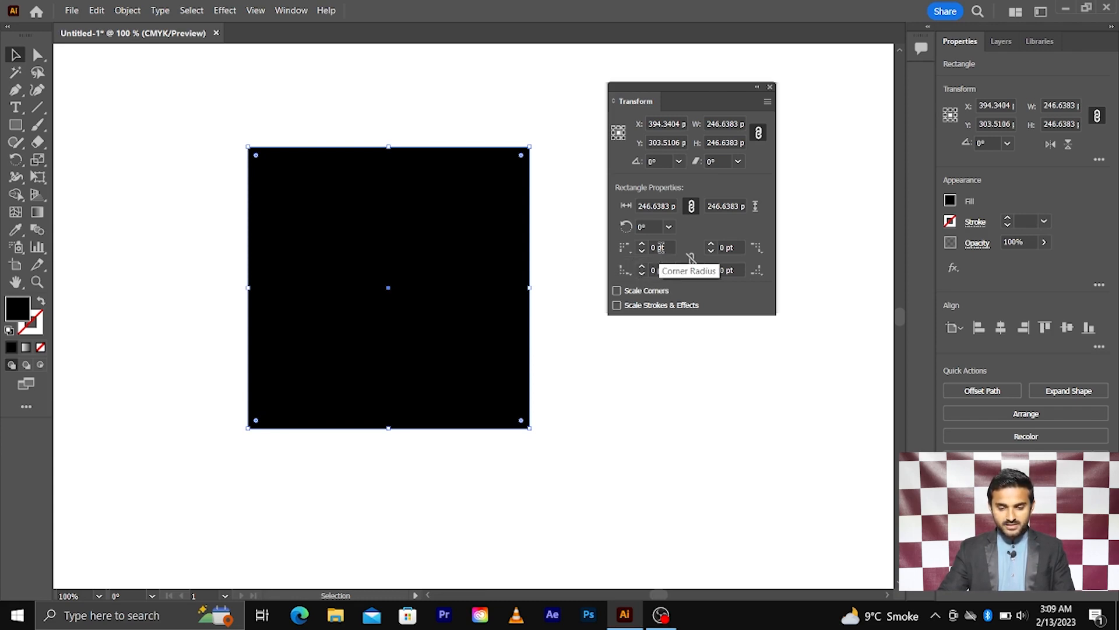
pyautogui.click(661, 248)
pyautogui.press('Up')
pyautogui.press('Up')
pyautogui.press('Up')
pyautogui.press('Up')
pyautogui.press('Up')
pyautogui.press('Up')
pyautogui.press('Up')
pyautogui.press('Up')
pyautogui.press('Up')
pyautogui.press('Up')
pyautogui.press('Up')
pyautogui.press('Up')
pyautogui.press('Up')
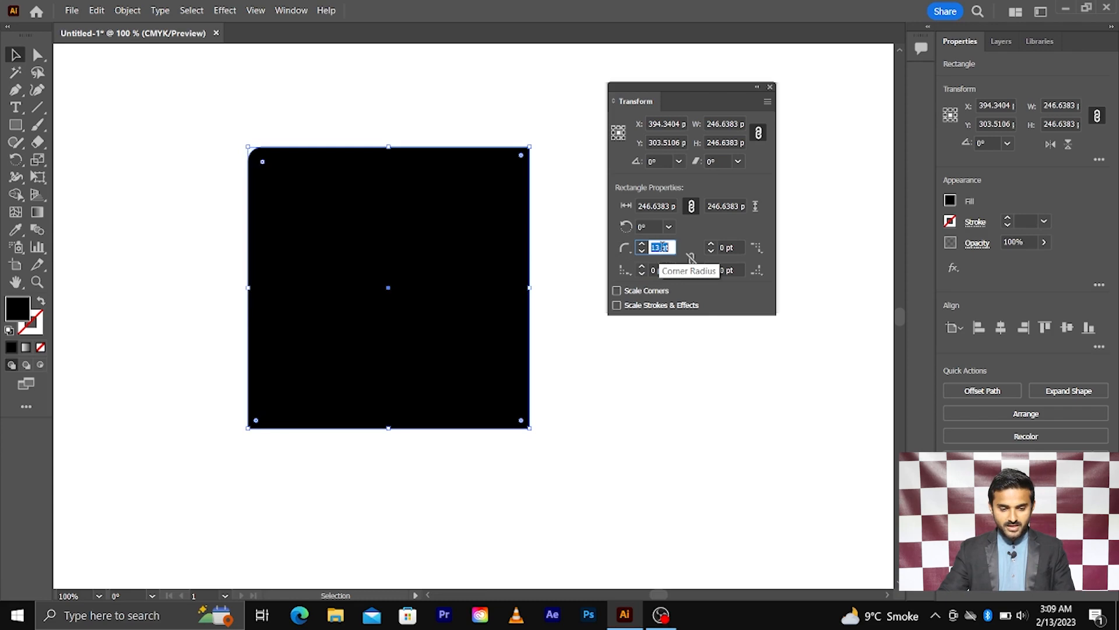
pyautogui.press('Up')
pyautogui.press('Up')
pyautogui.press('Up')
pyautogui.press('Up')
pyautogui.press('Up')
pyautogui.press('Up')
pyautogui.press('Up')
pyautogui.press('Up')
pyautogui.press('Up')
pyautogui.press('Up')
pyautogui.press('Up')
pyautogui.press('Up')
pyautogui.press('Up')
pyautogui.press('Up')
pyautogui.press('Up')
pyautogui.press('Up')
pyautogui.press('Up')
pyautogui.press('Up')
pyautogui.press('Up')
pyautogui.press('Up')
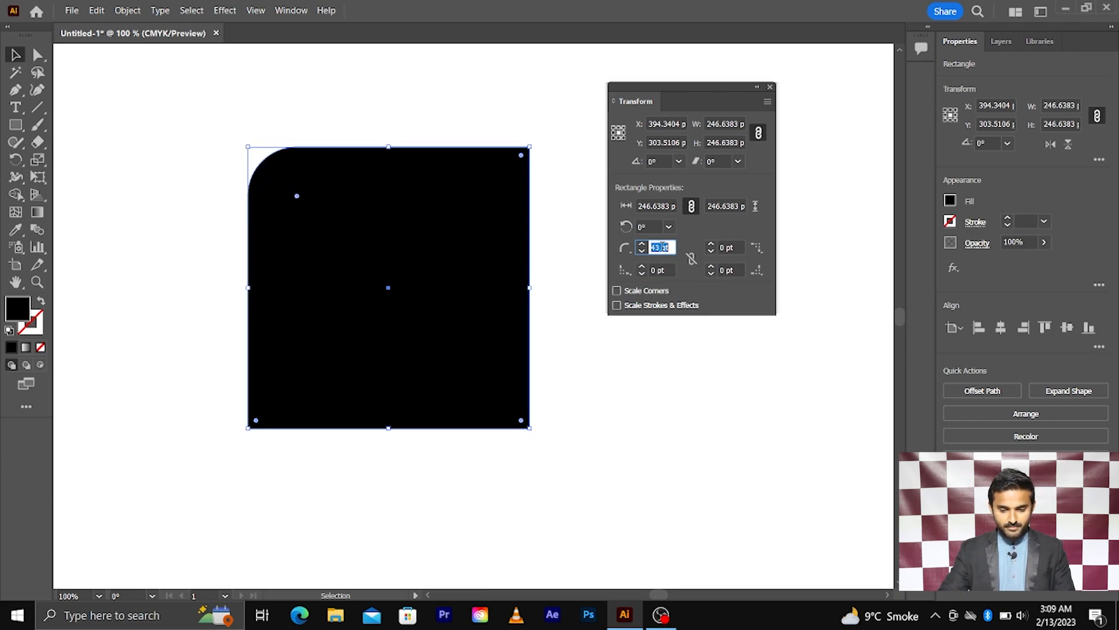
pyautogui.press('Up')
pyautogui.press('Up')
pyautogui.press('Up')
pyautogui.press('Up')
pyautogui.press('Up')
pyautogui.click(624, 248)
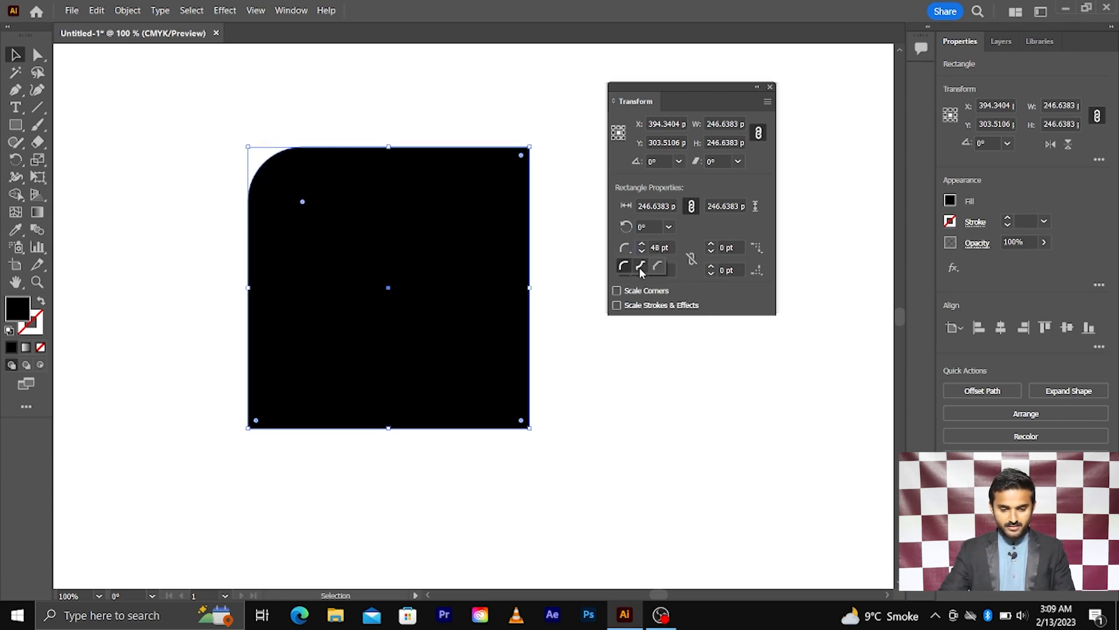
pyautogui.click(641, 268)
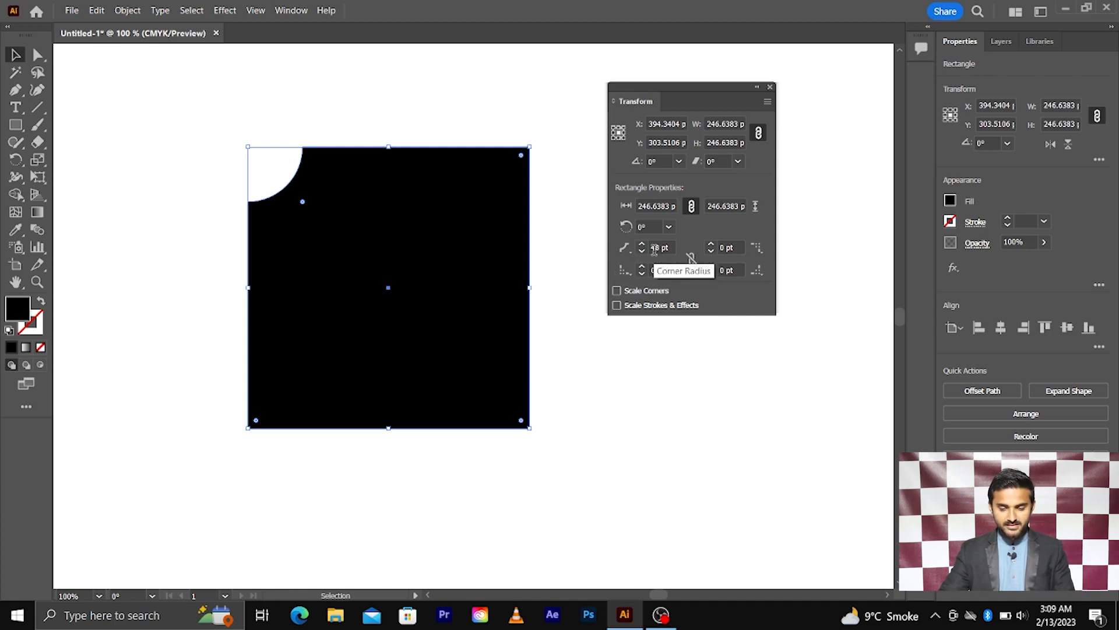
pyautogui.press('Up')
pyautogui.press('Up')
pyautogui.click(630, 250)
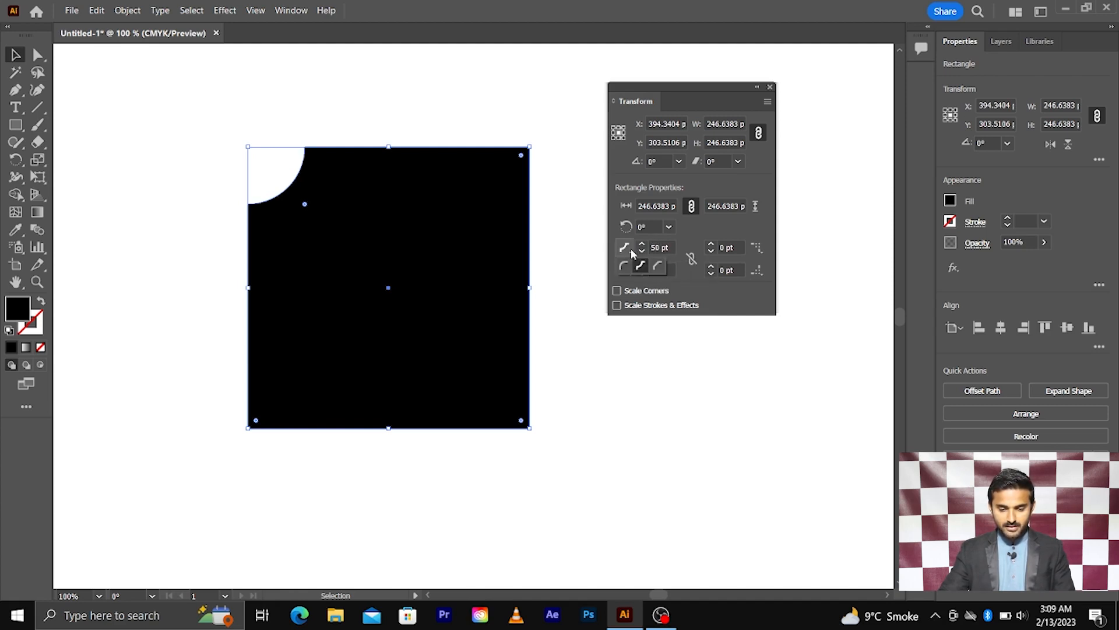
pyautogui.click(658, 267)
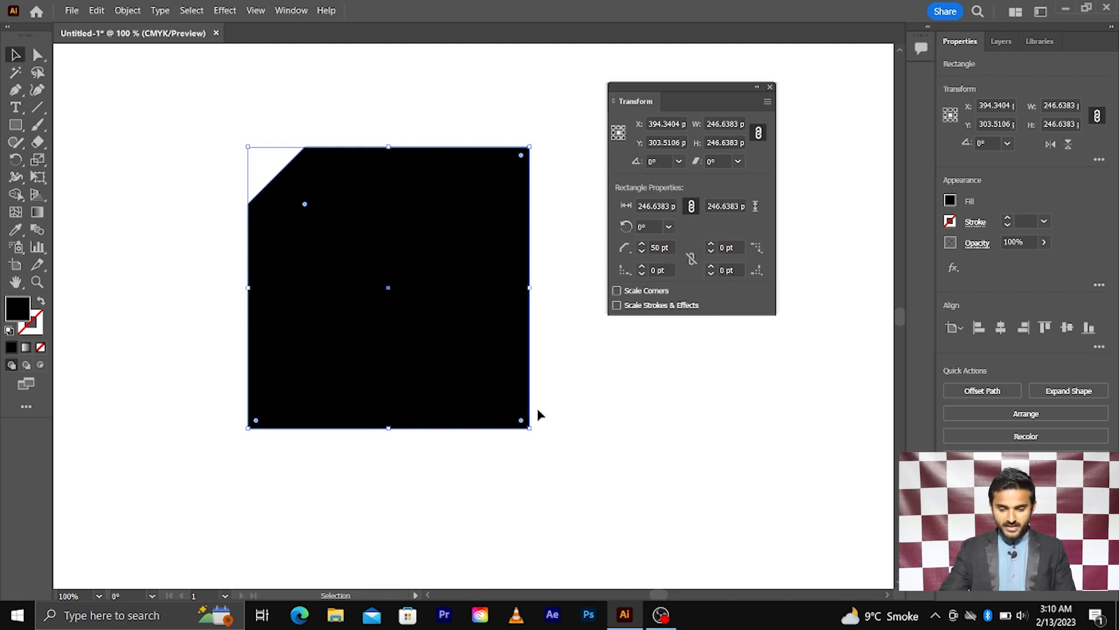
# Set the bottom-right corner radius to 50 pt and make it a Chamfer.
pyautogui.click(739, 269)
pyautogui.press('Up')
pyautogui.press('Up')
pyautogui.press('Up')
pyautogui.press('Up')
pyautogui.press('Up')
pyautogui.press('Up')
pyautogui.press('Up')
pyautogui.press('Up')
pyautogui.press('Up')
pyautogui.press('Up')
pyautogui.press('Up')
pyautogui.press('Up')
pyautogui.press('Up')
pyautogui.press('Up')
pyautogui.press('Up')
pyautogui.press('Up')
pyautogui.press('Up')
pyautogui.press('Up')
pyautogui.press('Up')
pyautogui.press('Up')
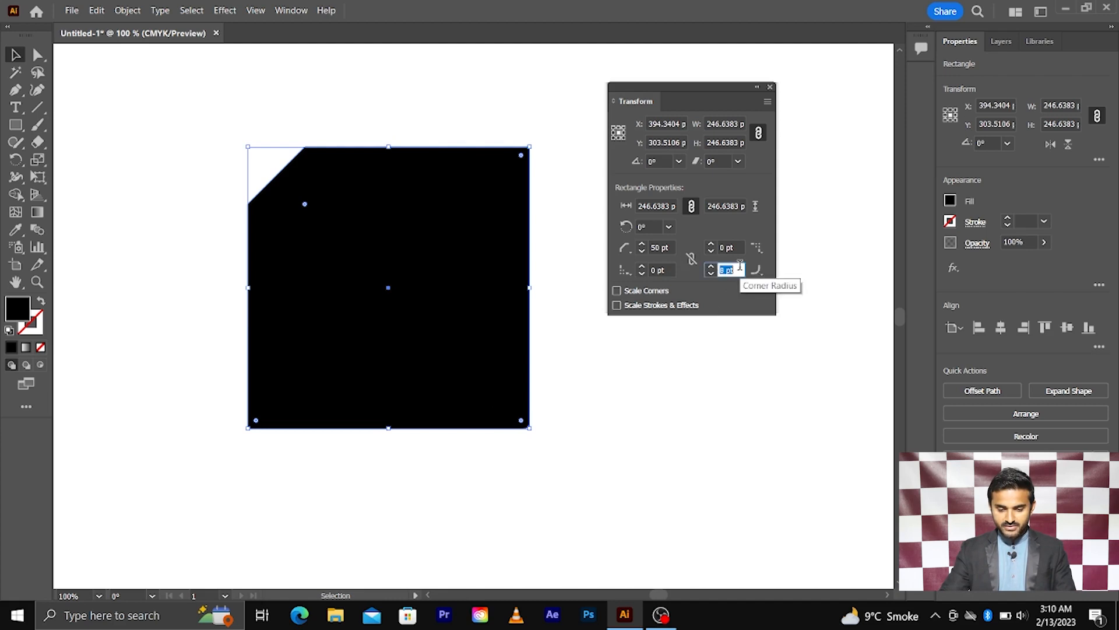
pyautogui.press('Up')
pyautogui.press('Up')
pyautogui.press('Up')
pyautogui.press('Up')
pyautogui.press('Up')
pyautogui.press('Up')
pyautogui.press('Up')
pyautogui.press('Up')
pyautogui.press('Up')
pyautogui.press('Up')
pyautogui.press('Up')
pyautogui.press('Up')
pyautogui.press('Up')
pyautogui.press('Up')
pyautogui.press('Up')
pyautogui.press('Up')
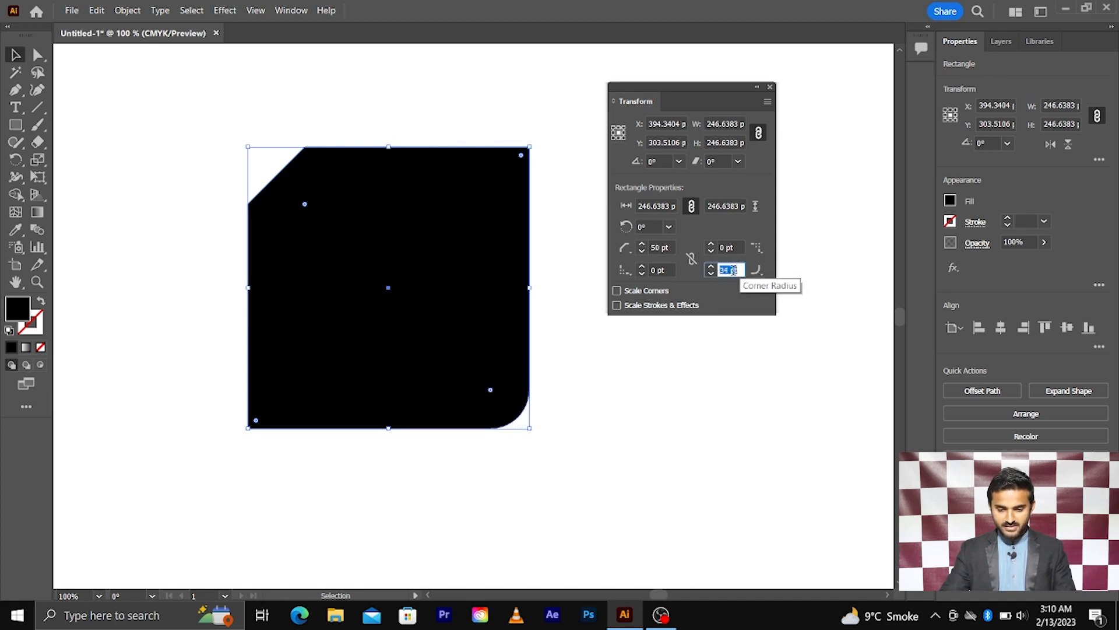
pyautogui.write('5')
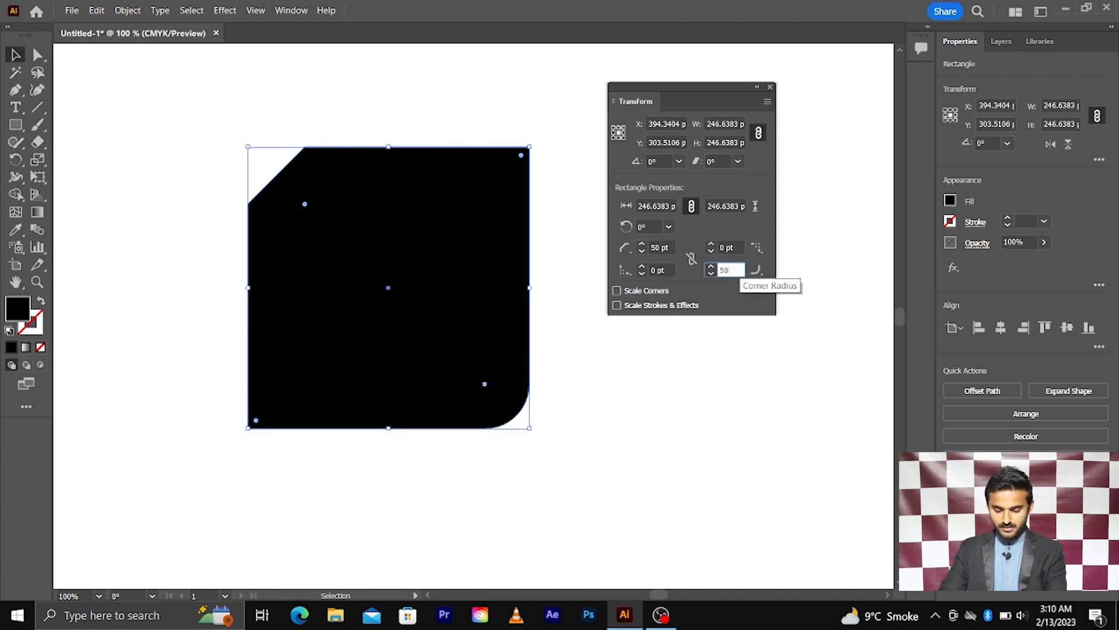
pyautogui.write('0')
pyautogui.press('Return')
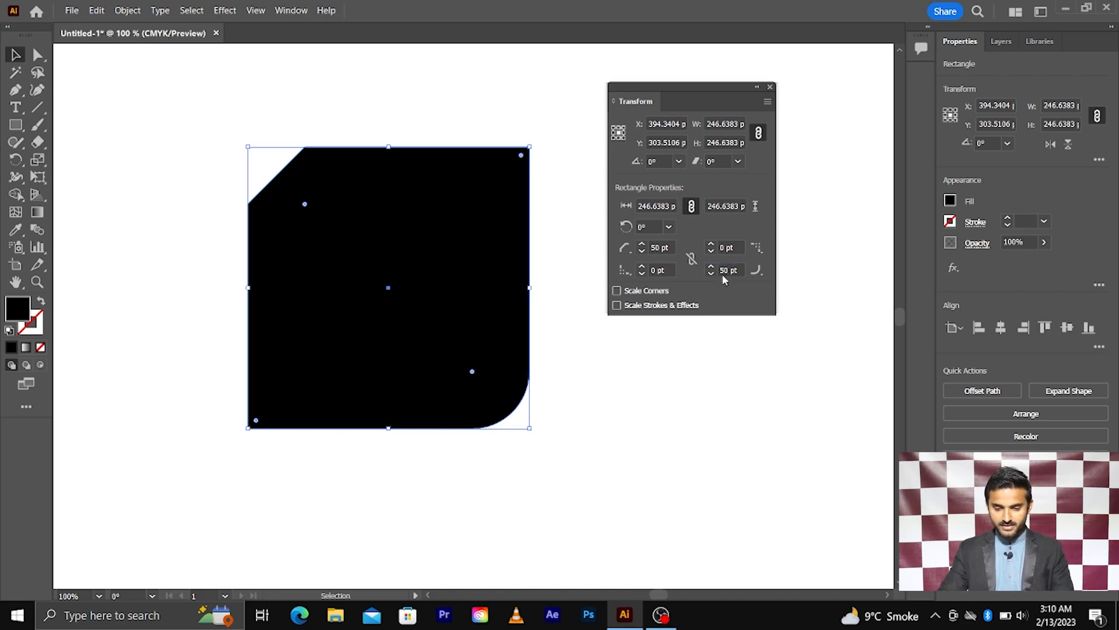
pyautogui.click(756, 272)
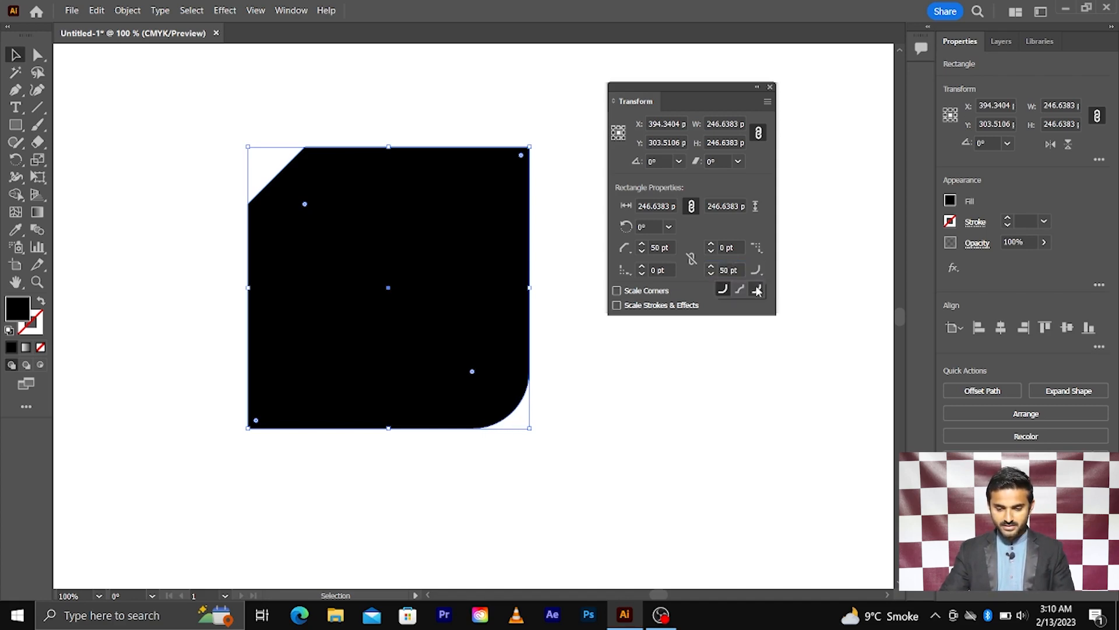
pyautogui.click(757, 290)
# Deselect to preview the two chamfered corners, then reselect the shape.
pyautogui.click(643, 382)
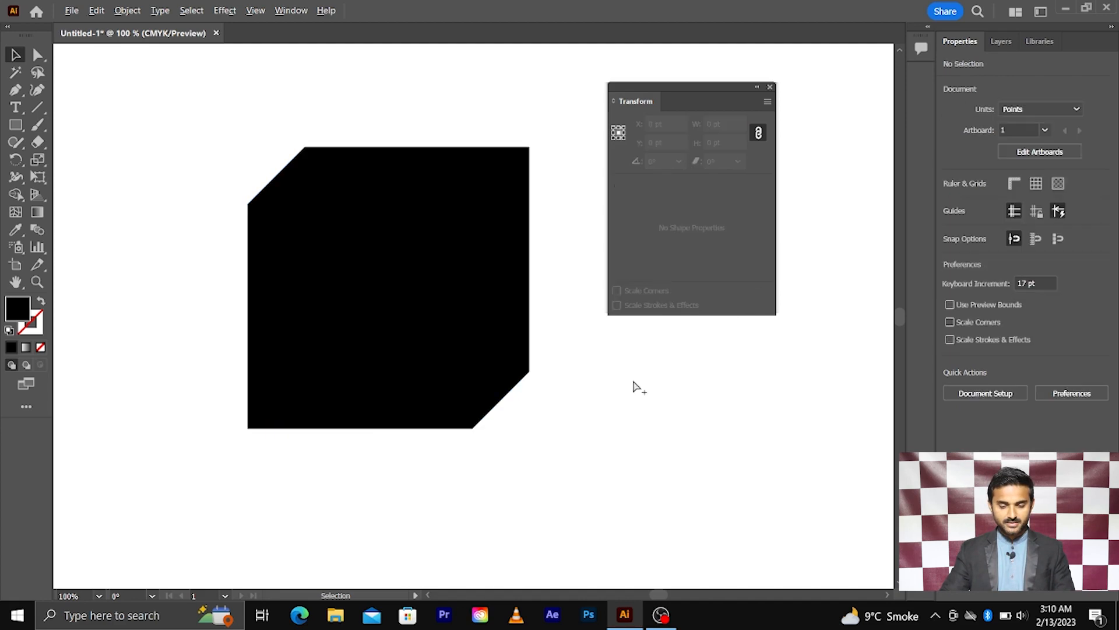
pyautogui.scroll(-2, 633, 382)
pyautogui.hscroll(1, 629, 379)
pyautogui.click(490, 343)
pyautogui.scroll(2, 541, 336)
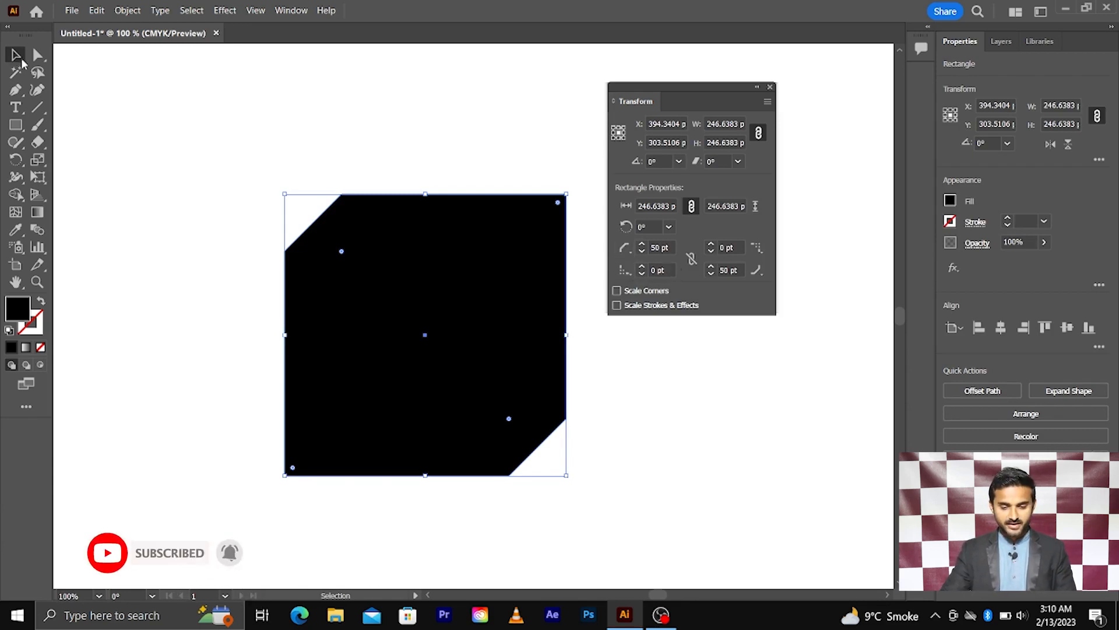
pyautogui.moveTo(208, 153); pyautogui.dragTo(486, 415)
# Delete the chamfered shape and draw a new square with the plain Rectangle tool.
pyautogui.press('Delete')
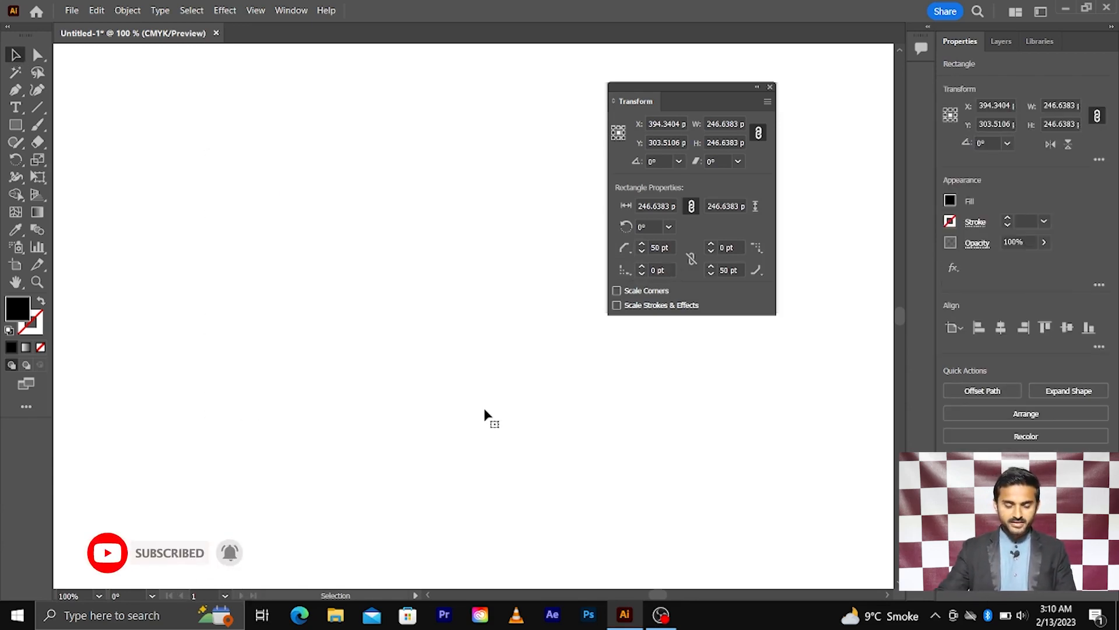
pyautogui.click(9, 121)
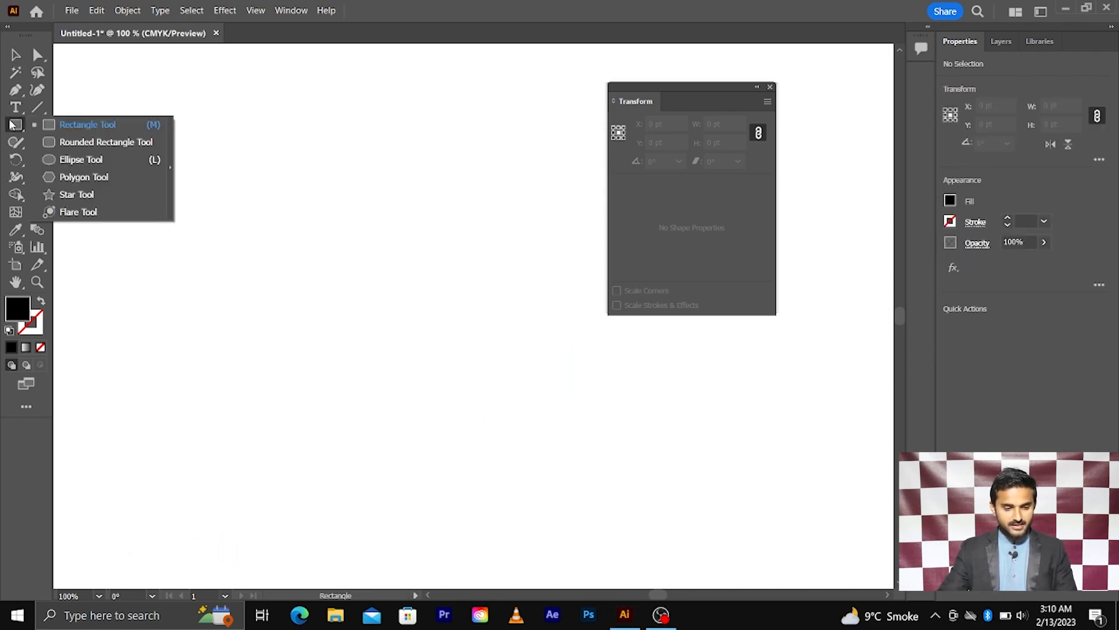
pyautogui.click(75, 133)
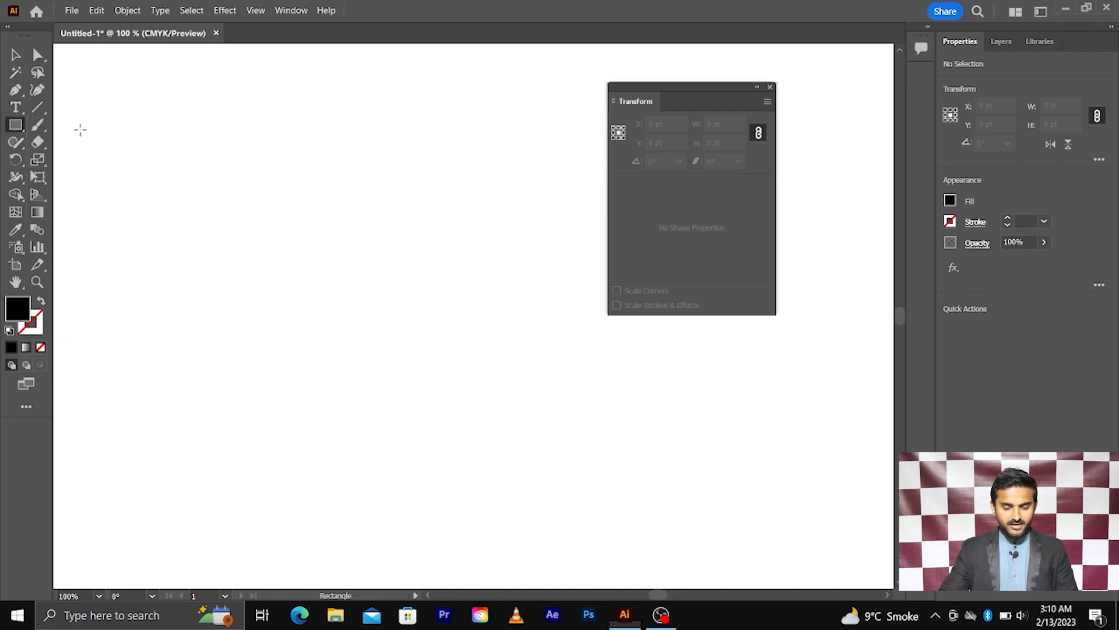
pyautogui.moveTo(379, 293); pyautogui.dragTo(530, 444)
pyautogui.click(18, 54)
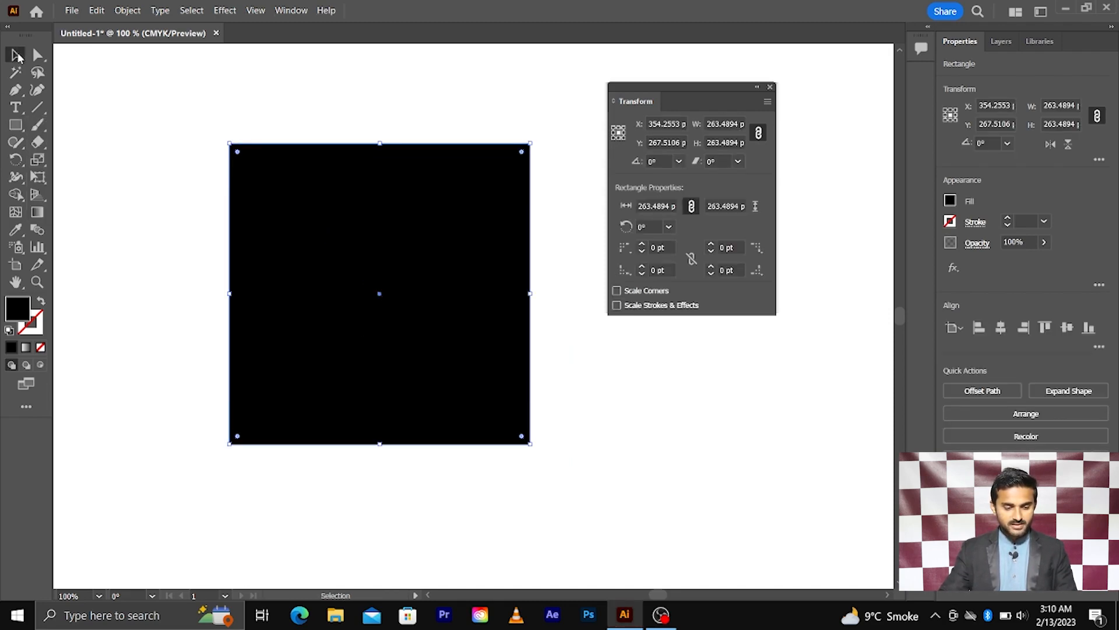
# Swap fill and stroke for a 1 pt black outline and shrink the square to 107.234 pt.
pyautogui.click(42, 301)
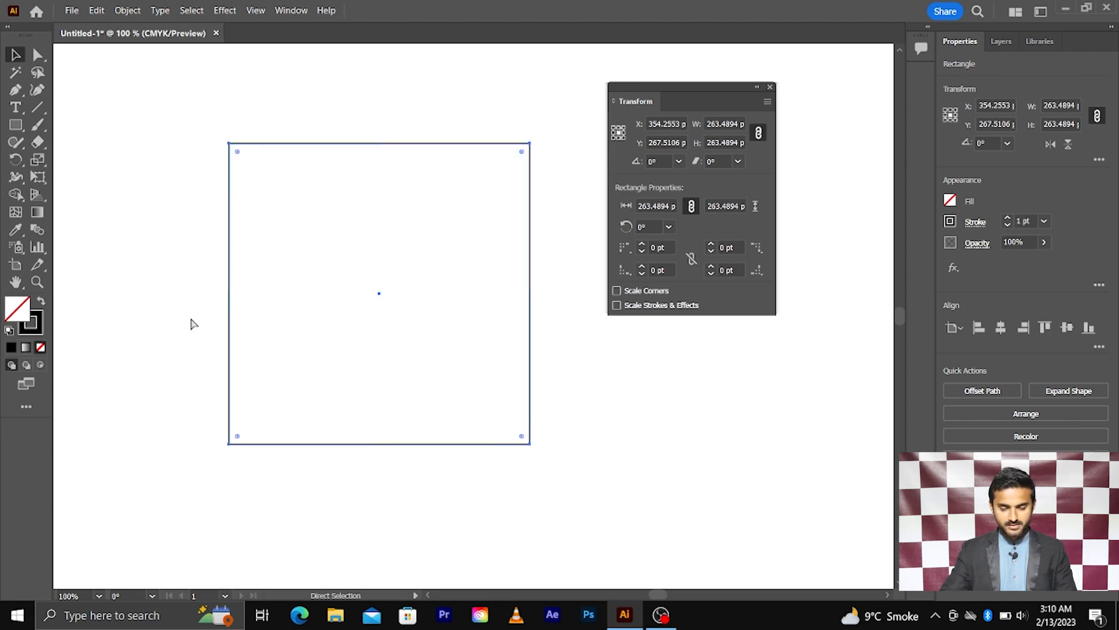
pyautogui.hscroll(1, 190, 320)
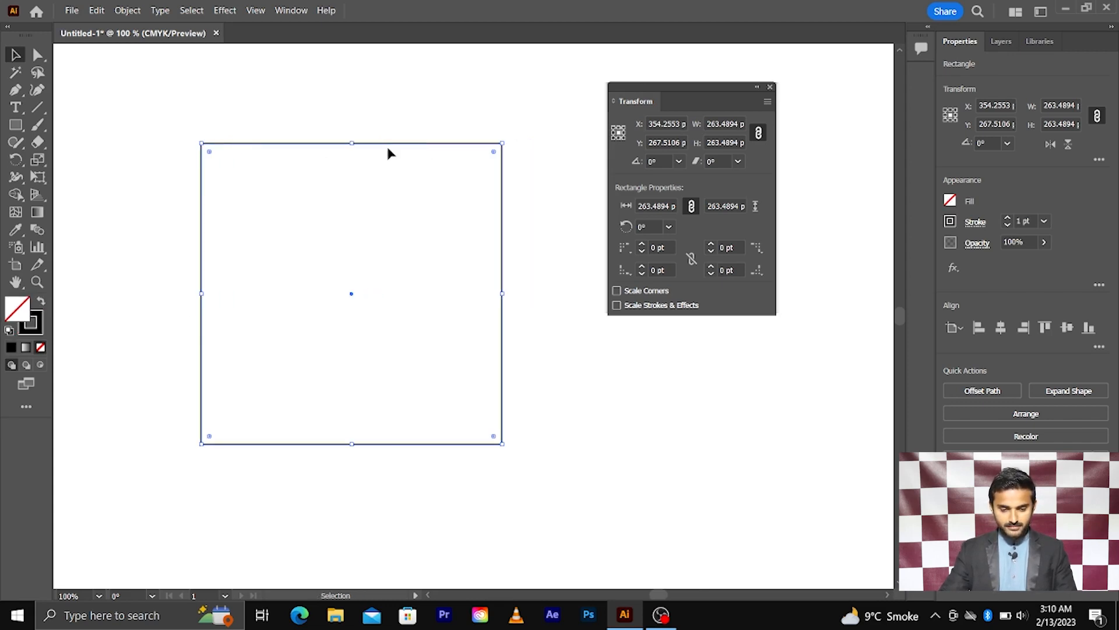
pyautogui.moveTo(501, 142); pyautogui.dragTo(390, 260)
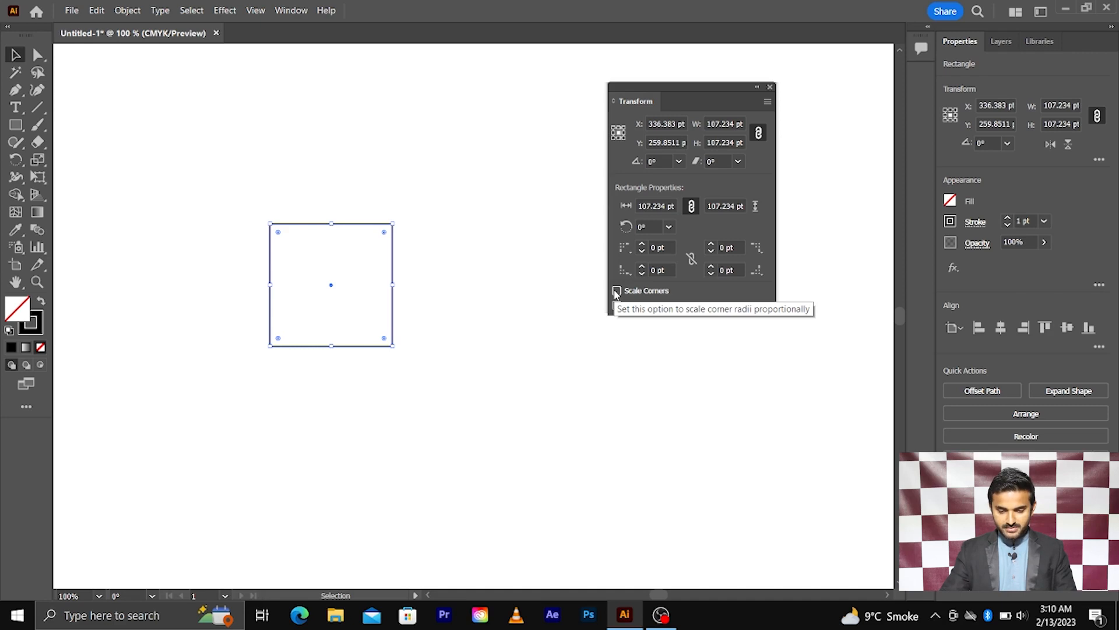
# Turn on Scale Corners, test-enlarge the square, then undo back to 107.234 pt.
pyautogui.click(616, 291)
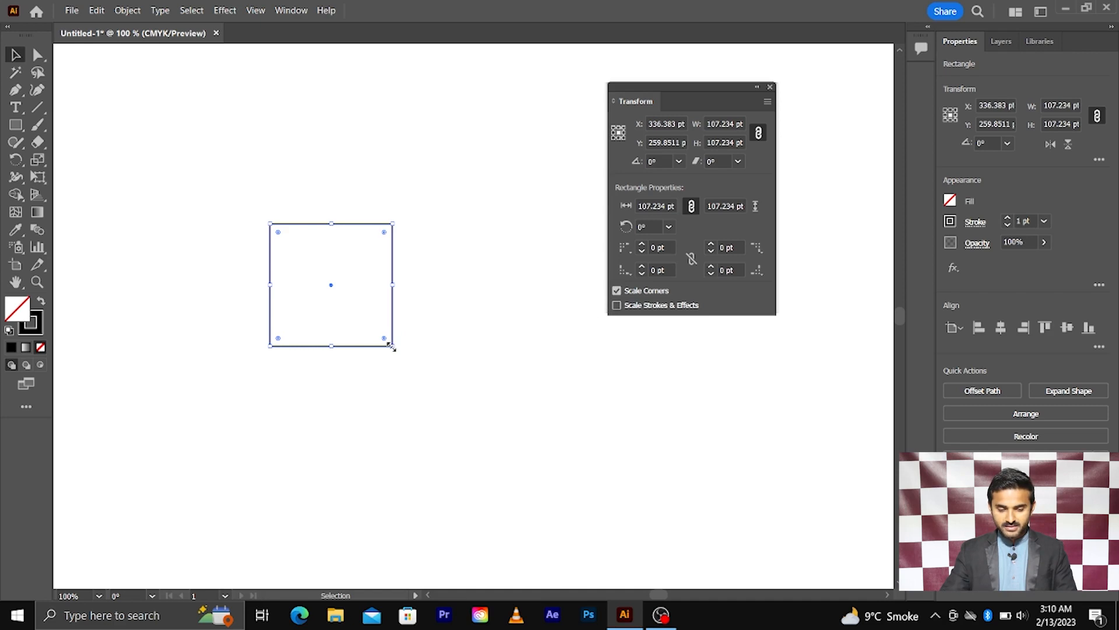
pyautogui.moveTo(390, 347); pyautogui.dragTo(657, 460)
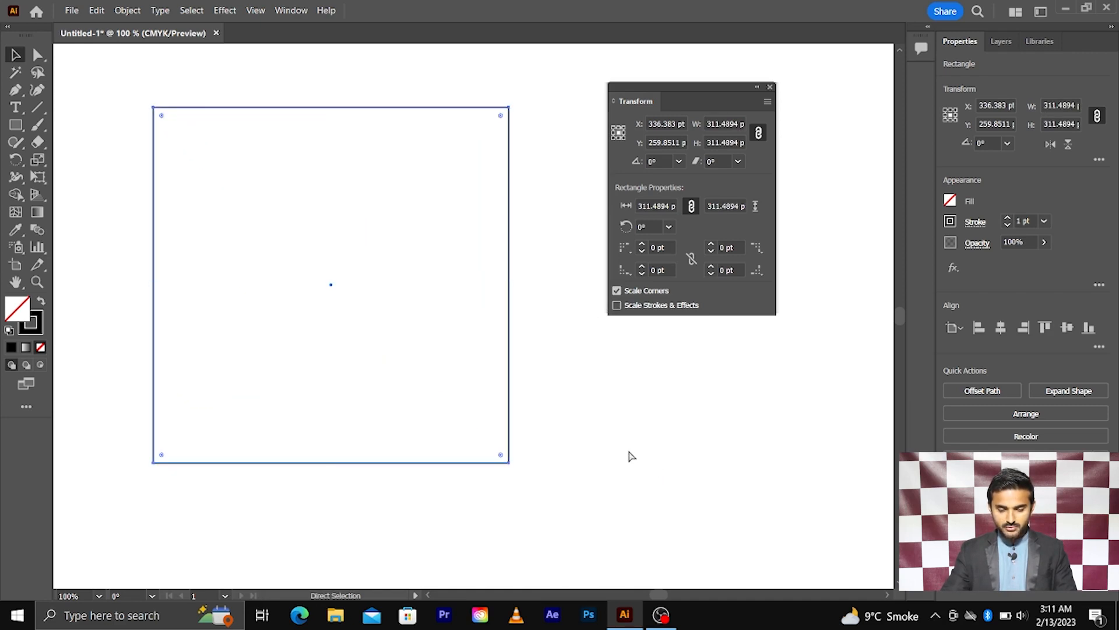
pyautogui.hotkey('ctrl', 'z')
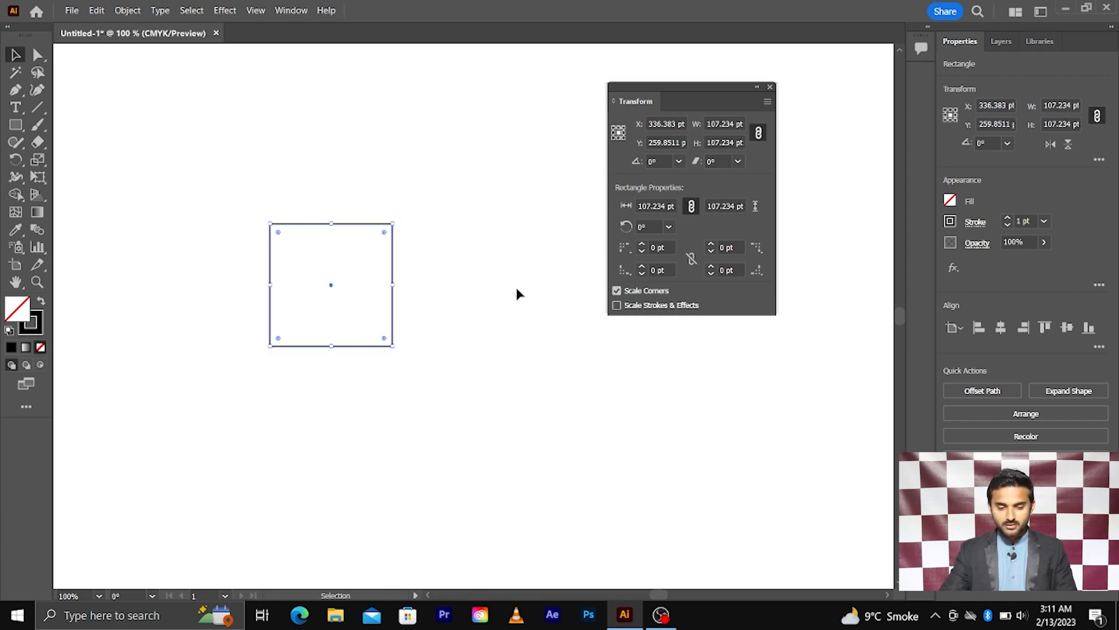
pyautogui.scroll(2, 397, 238)
pyautogui.hscroll(-1, 400, 217)
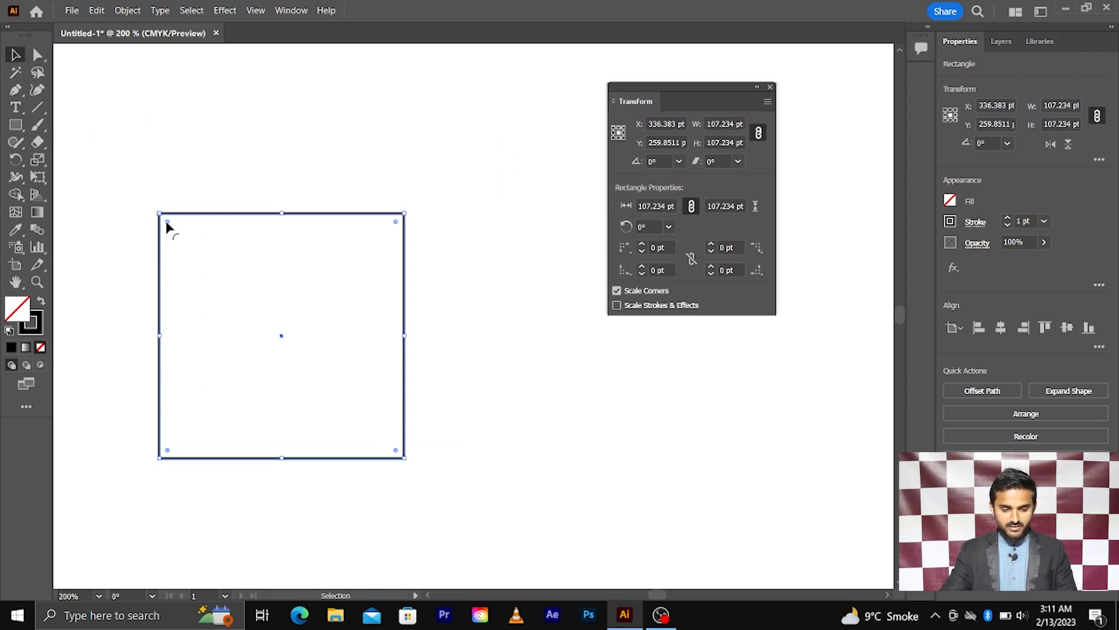
# Round all four corners to 8.809 pt with the live corner widget, then trial-enlarge and undo twice.
pyautogui.moveTo(167, 222)
pyautogui.mouseDown()
pyautogui.moveTo(192, 244)
pyautogui.moveTo(180, 238)
pyautogui.mouseUp()
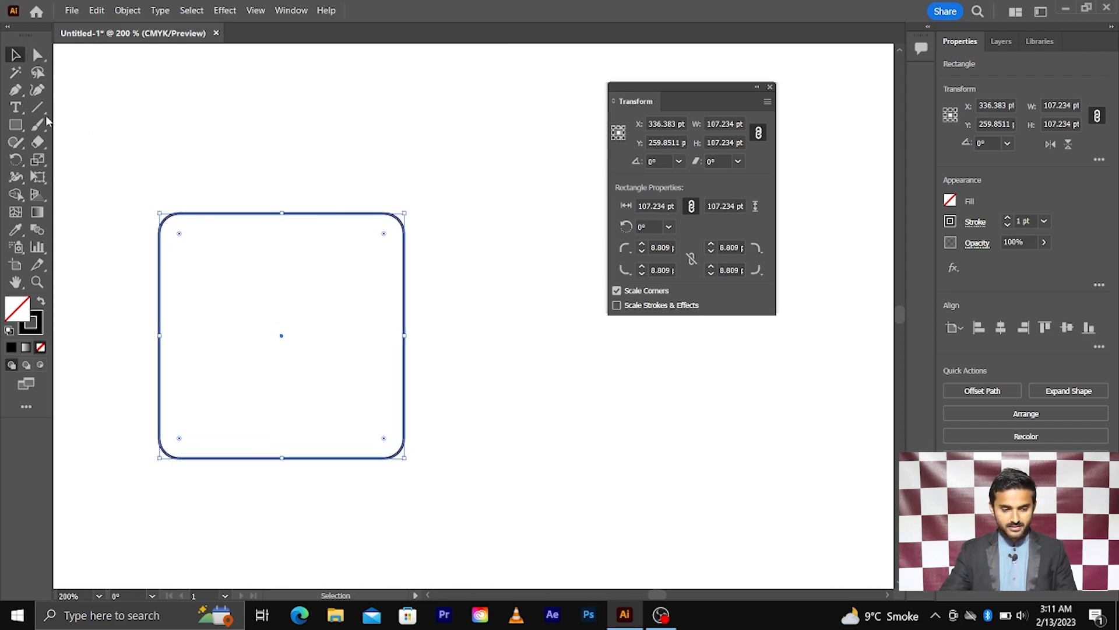
pyautogui.moveTo(167, 128); pyautogui.dragTo(469, 387)
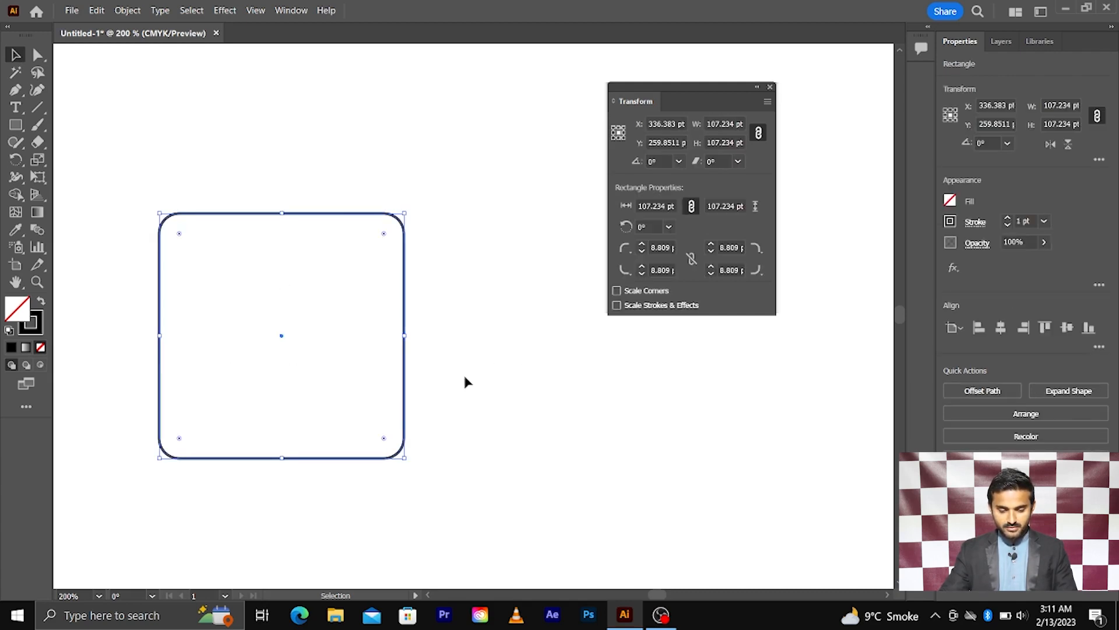
pyautogui.moveTo(405, 458); pyautogui.dragTo(533, 493)
pyautogui.scroll(-3, 407, 400)
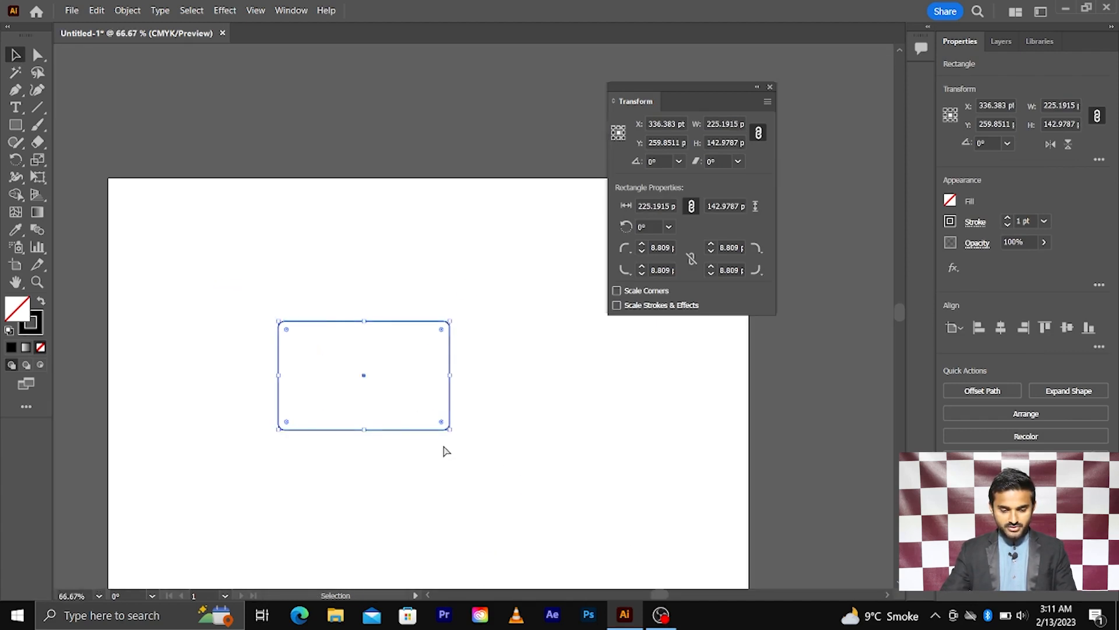
pyautogui.hotkey('ctrl', 'z')
pyautogui.moveTo(406, 415); pyautogui.dragTo(608, 520)
pyautogui.scroll(2, 510, 474)
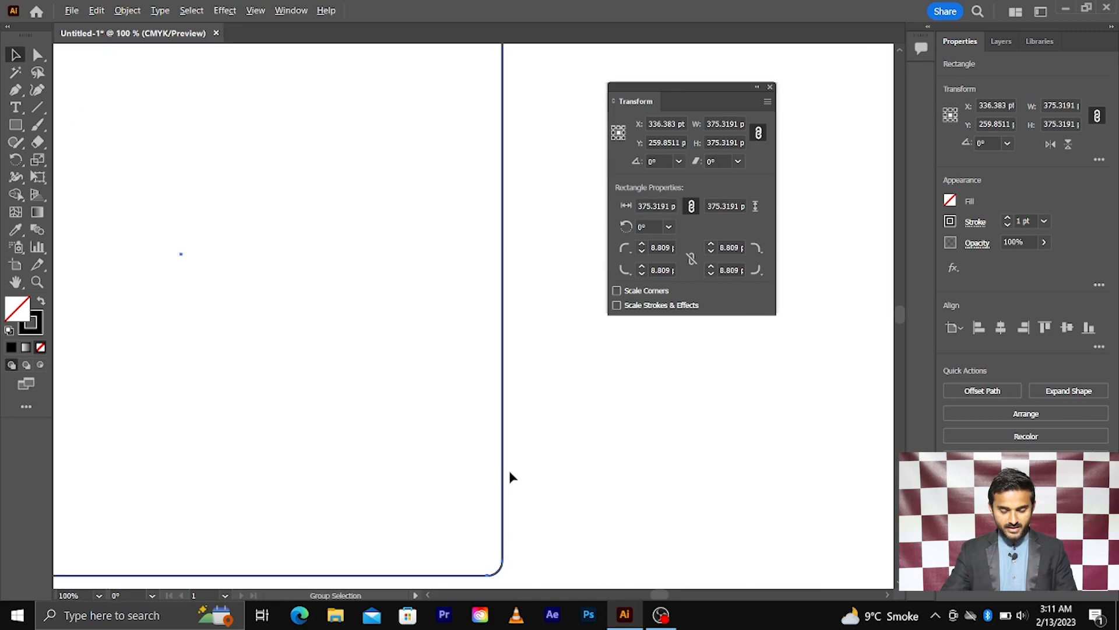
pyautogui.scroll(-2, 510, 475)
pyautogui.hotkey('ctrl', 'z')
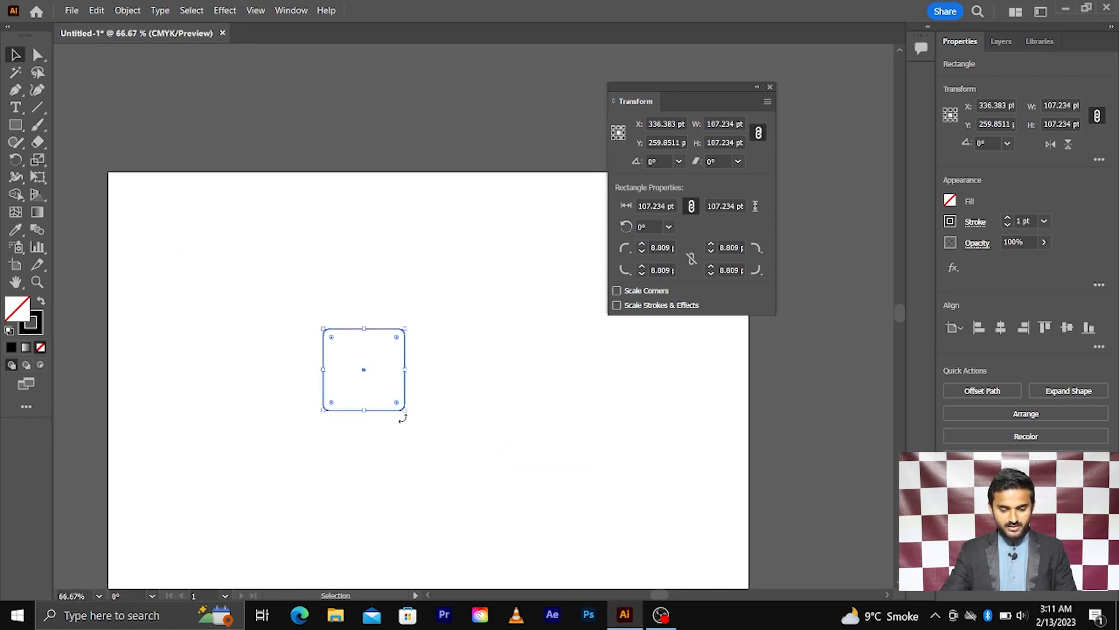
# Turn Scale Corners back on and enlarge the square to 235.5745 pt, corners growing to 19.351.
pyautogui.scroll(2, 412, 392)
pyautogui.scroll(2, 410, 389)
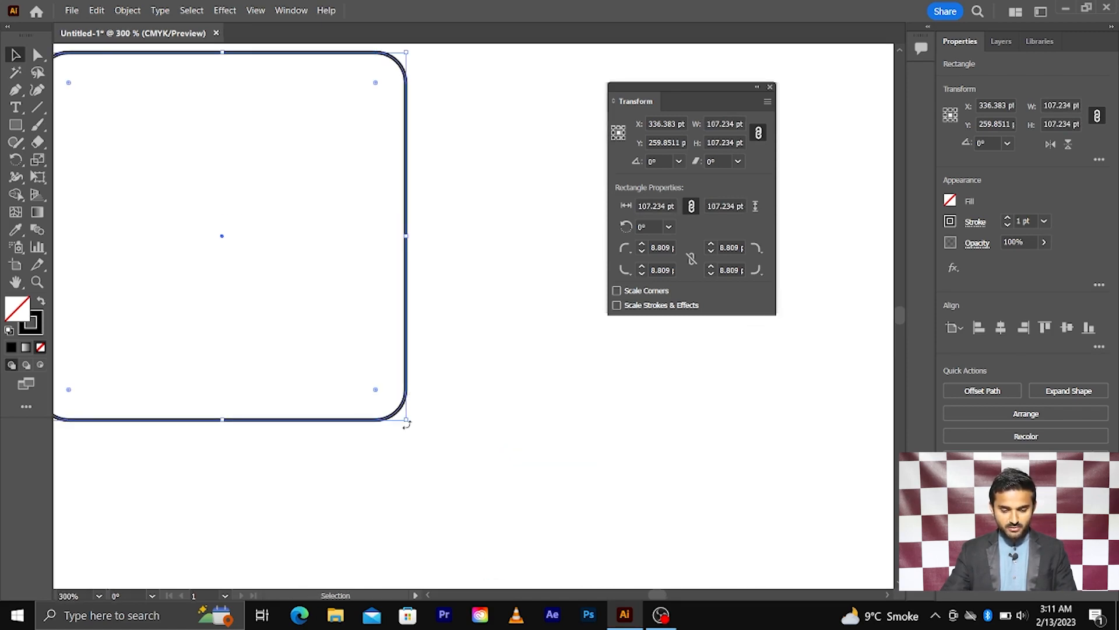
pyautogui.scroll(-2, 407, 424)
pyautogui.moveTo(407, 419); pyautogui.dragTo(527, 492)
pyautogui.scroll(-1, 495, 430)
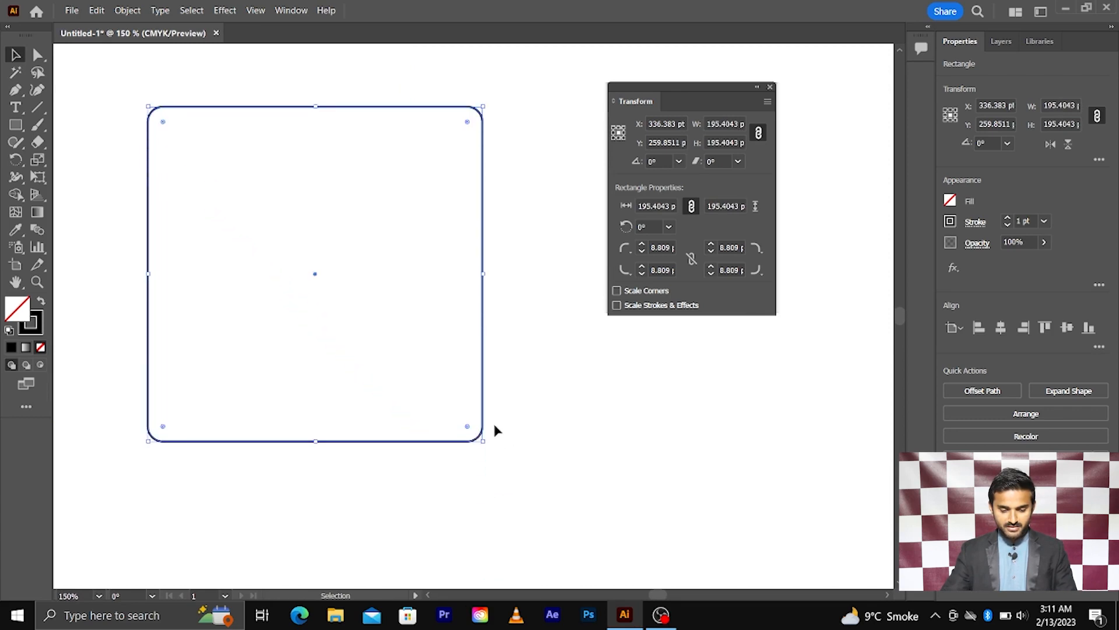
pyautogui.hotkey('ctrl', 'z')
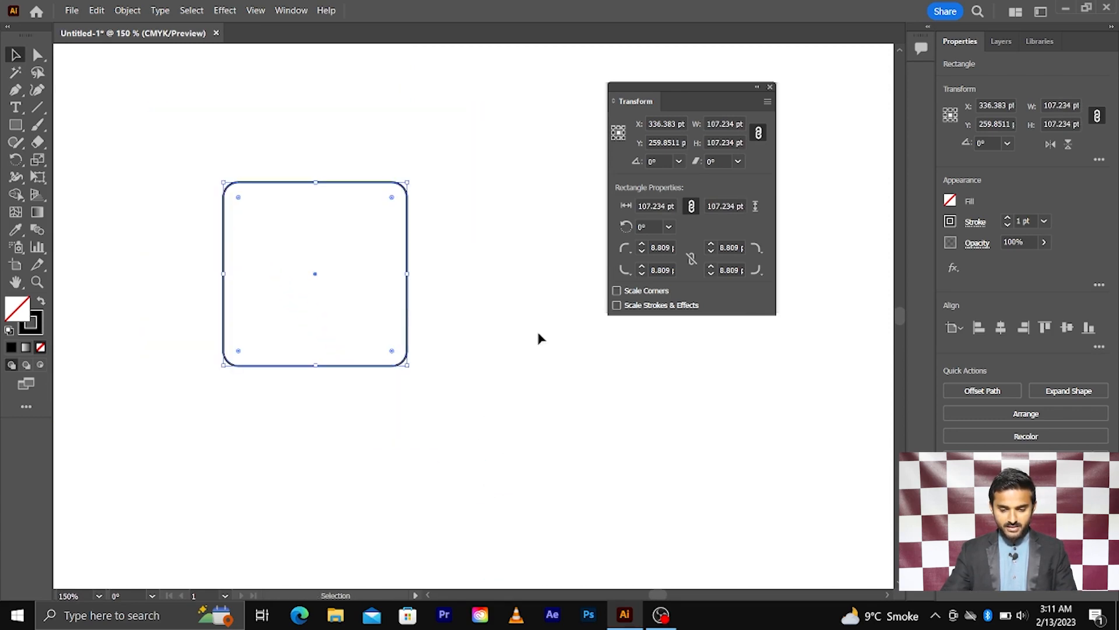
pyautogui.click(616, 291)
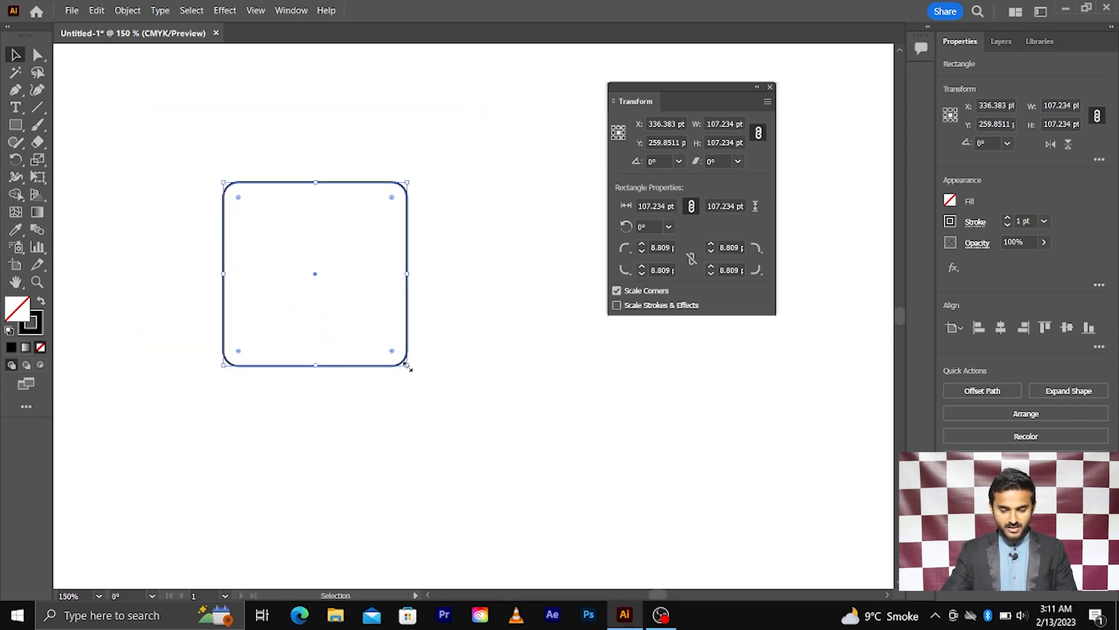
pyautogui.moveTo(408, 366); pyautogui.dragTo(576, 470)
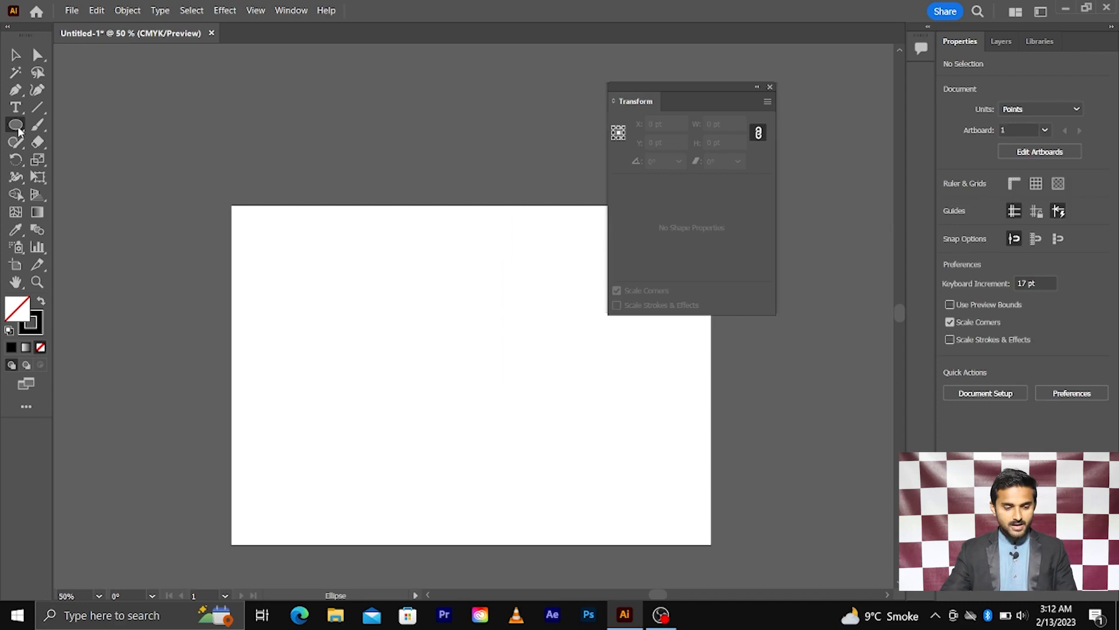
# Draw an unfilled circle with the Ellipse tool and thicken its stroke to 24 pt.
pyautogui.click(16, 124)
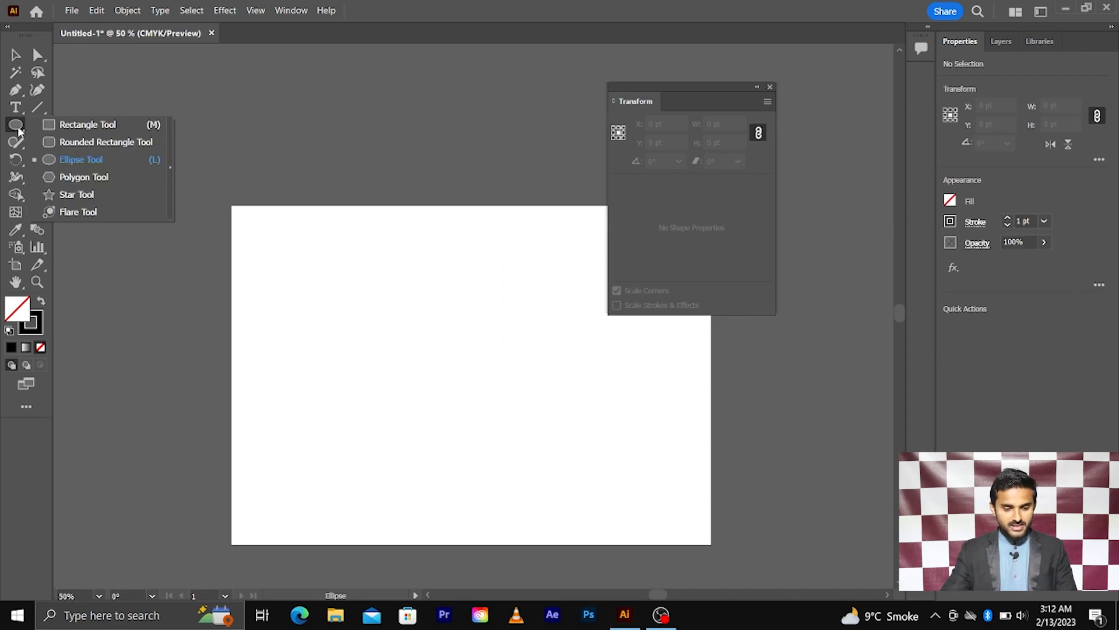
pyautogui.click(81, 158)
pyautogui.moveTo(395, 342); pyautogui.dragTo(496, 419)
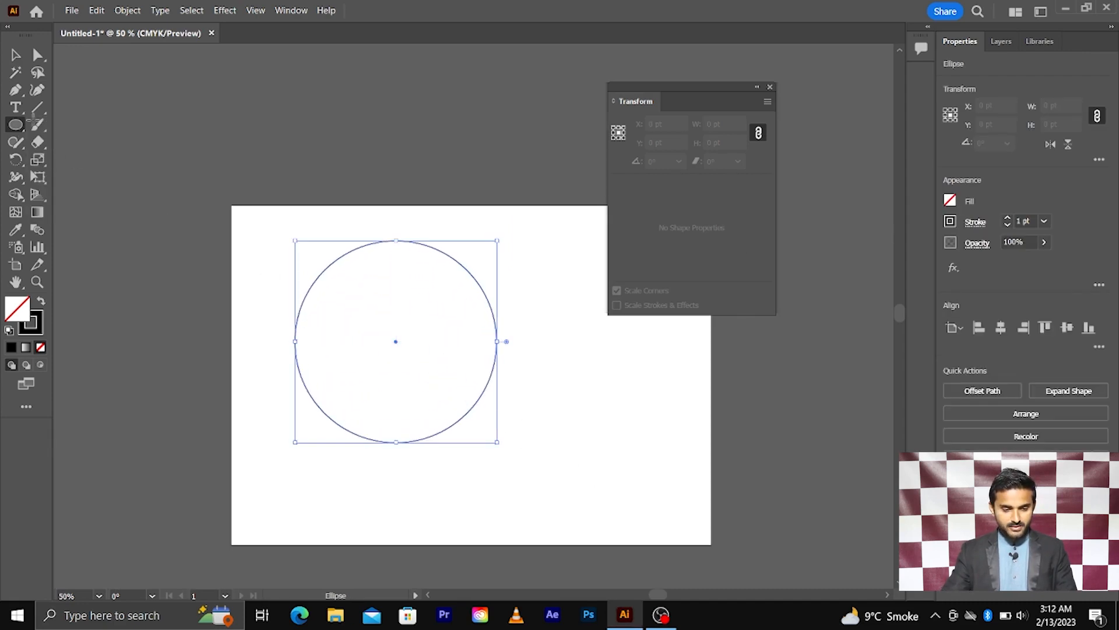
pyautogui.click(16, 54)
pyautogui.click(1029, 220)
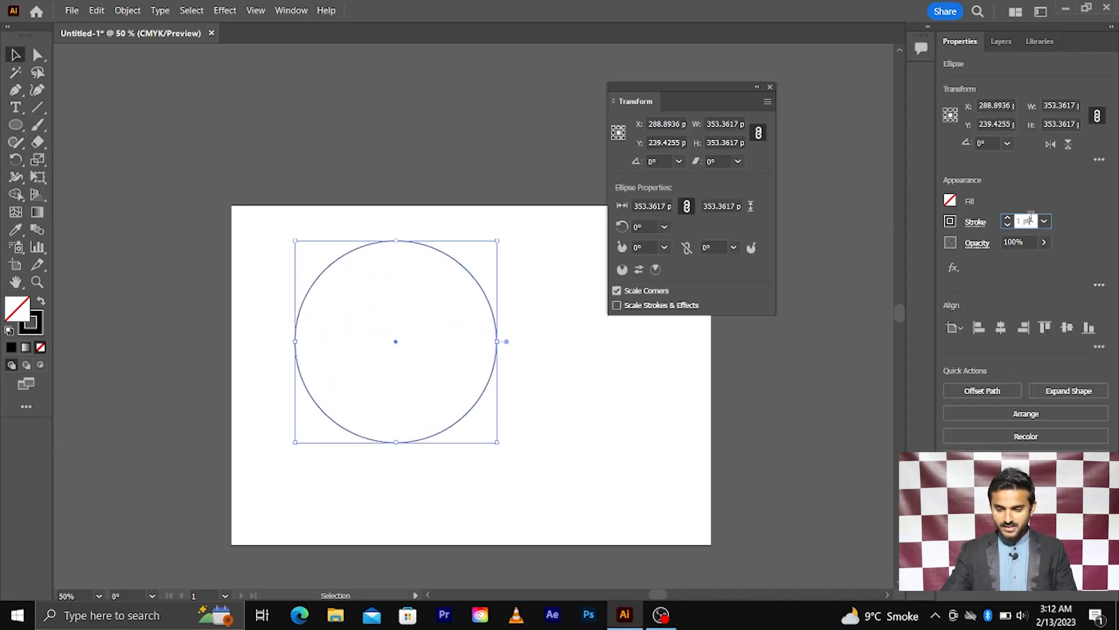
pyautogui.press('Up')
pyautogui.press('Up')
pyautogui.press('Up')
pyautogui.press('Up')
pyautogui.press('Up')
pyautogui.press('Up')
pyautogui.press('Up')
pyautogui.press('Up')
pyautogui.press('Up')
pyautogui.press('Up')
pyautogui.press('Up')
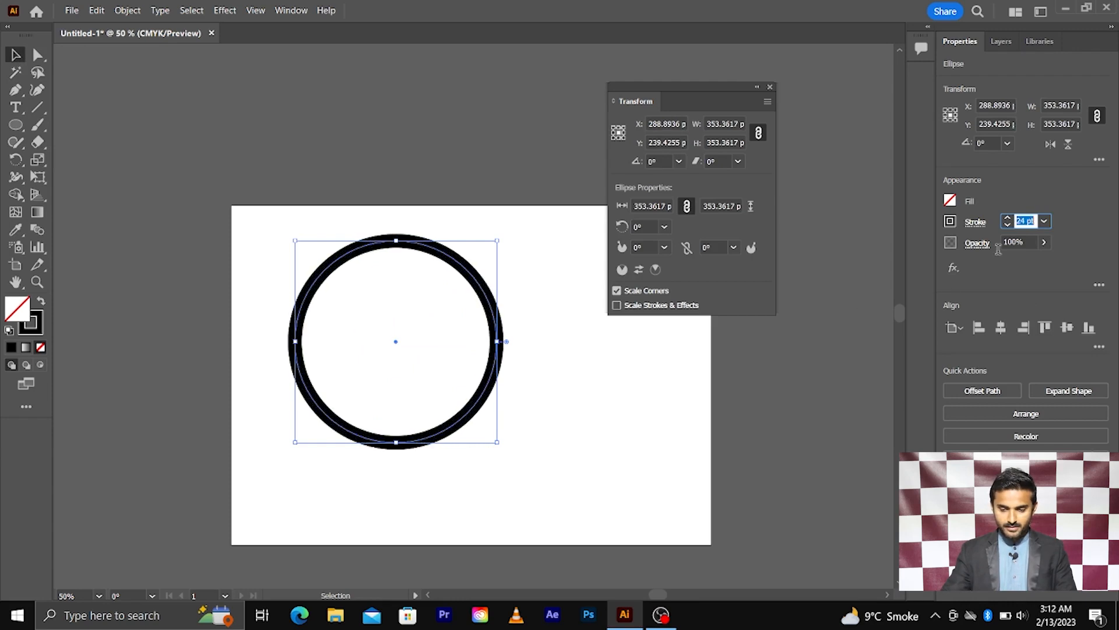
# Move the circle down and to the right, then turn off Scale Corners.
pyautogui.click(612, 425)
pyautogui.moveTo(499, 324); pyautogui.dragTo(530, 355)
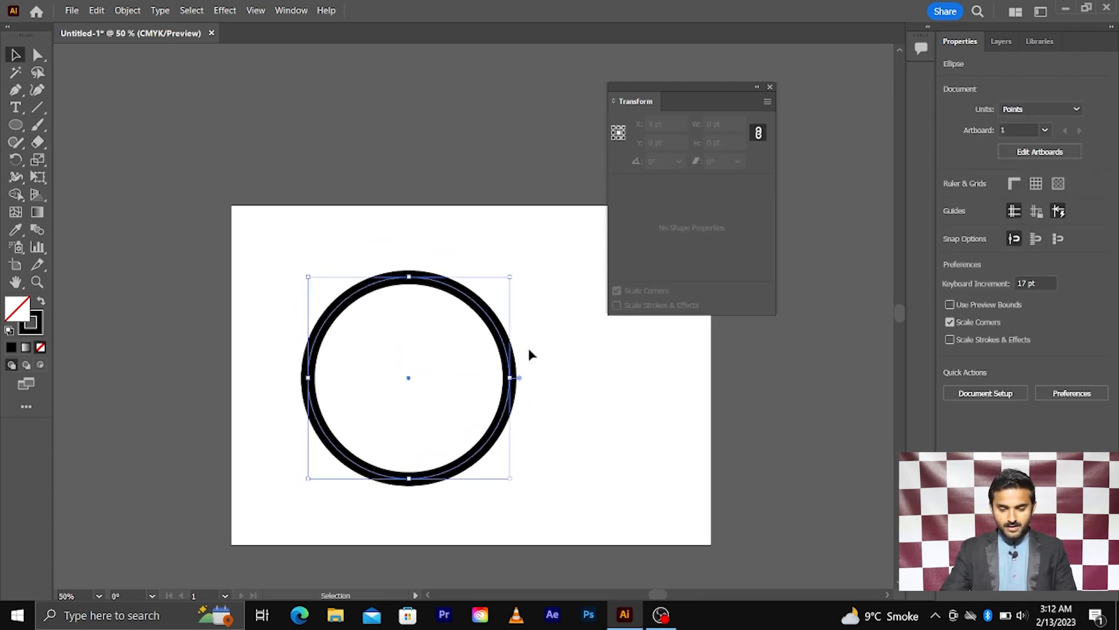
pyautogui.click(617, 291)
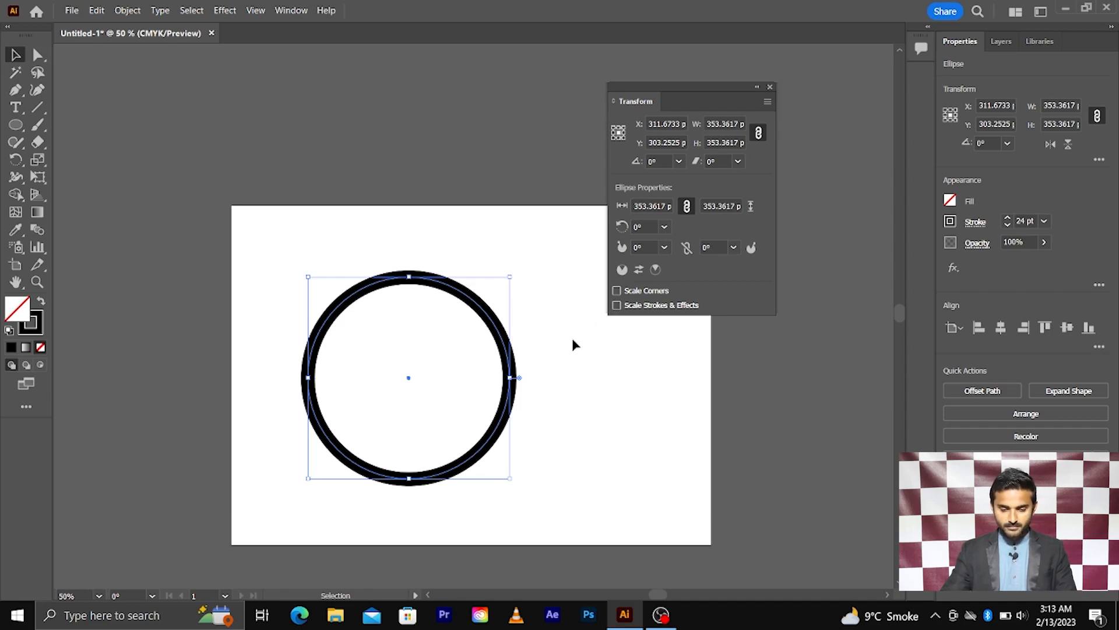
# Shrink the circle around its centre, then marquee-select it again.
pyautogui.click(478, 315)
pyautogui.click(479, 310)
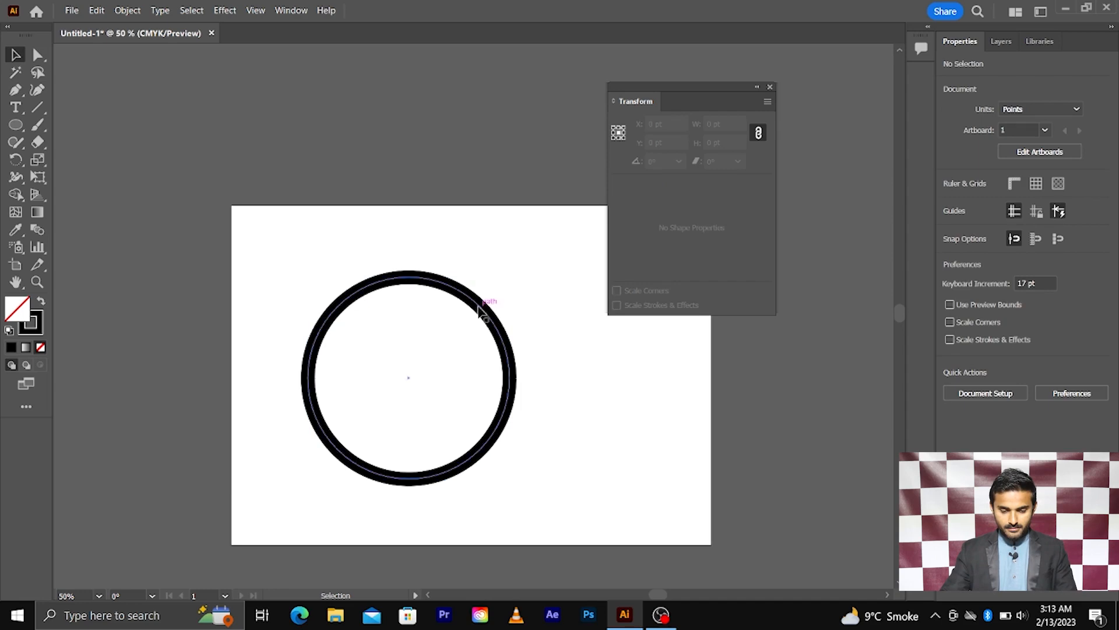
pyautogui.moveTo(510, 276); pyautogui.dragTo(502, 344)
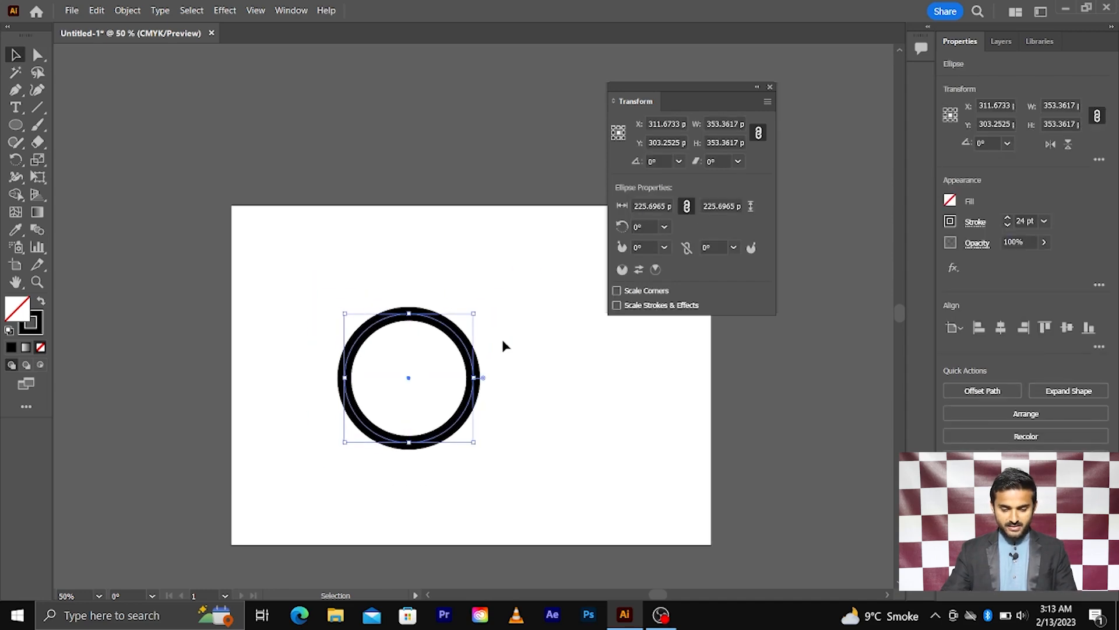
pyautogui.click(504, 331)
pyautogui.moveTo(445, 365); pyautogui.dragTo(310, 410)
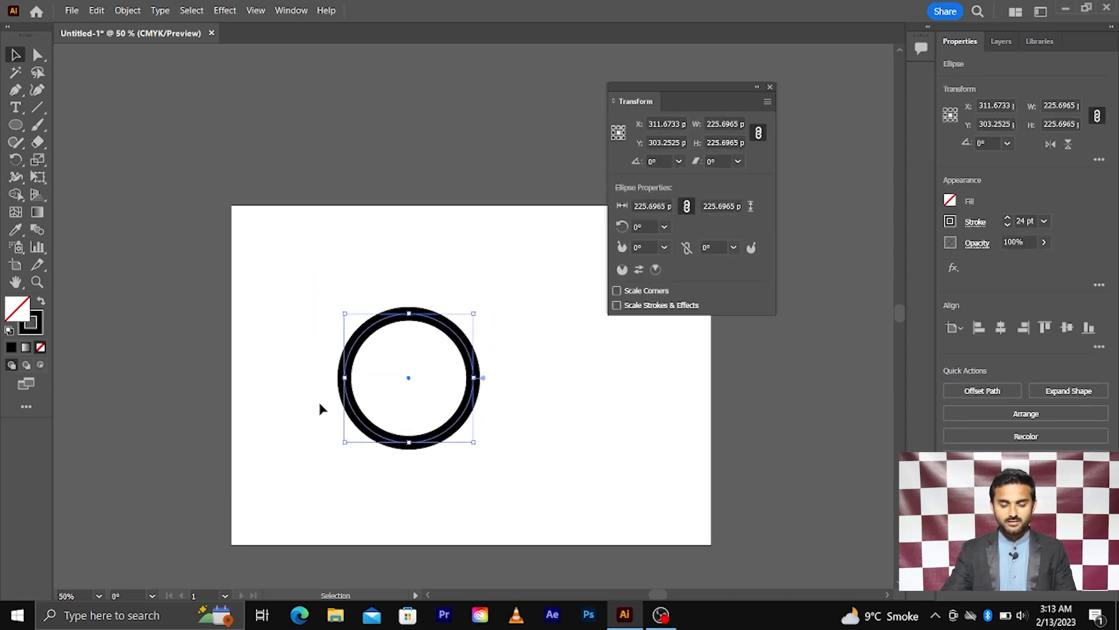
pyautogui.hscroll(1, 411, 424)
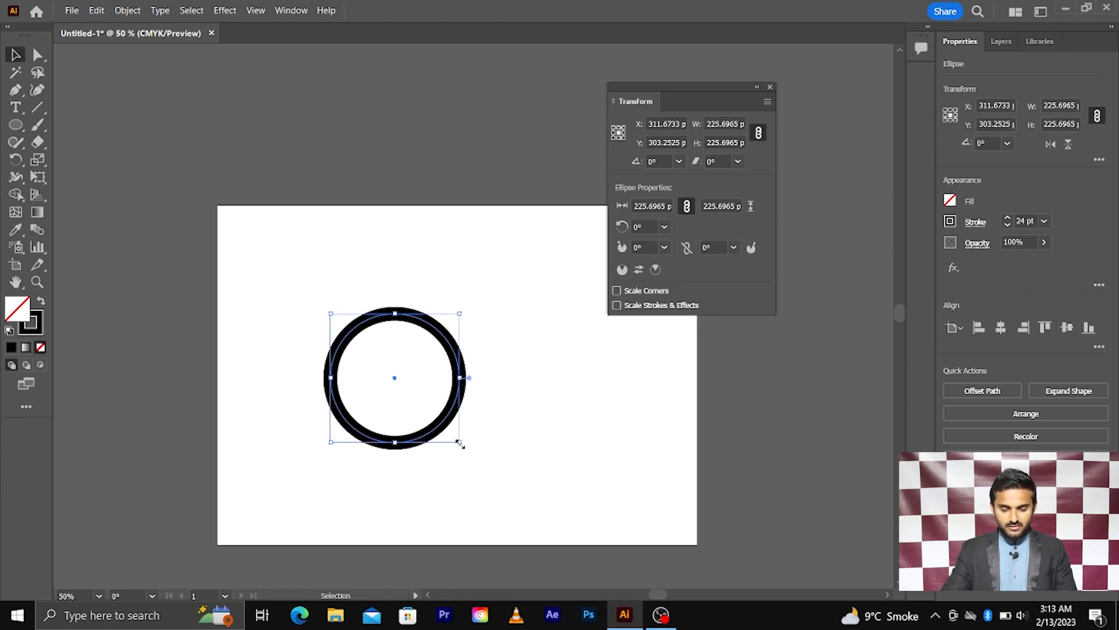
# Try enlarging the circle past the artboard edges, then undo back to 225.6965 pt.
pyautogui.moveTo(459, 443); pyautogui.dragTo(506, 478)
pyautogui.moveTo(570, 512); pyautogui.dragTo(767, 585)
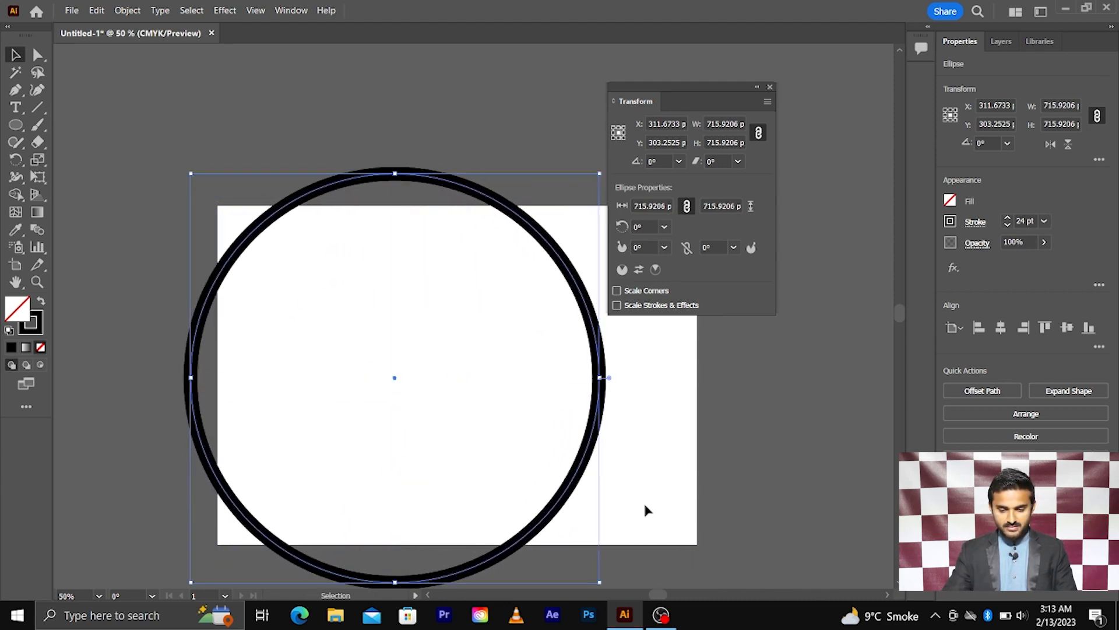
pyautogui.scroll(-2, 573, 468)
pyautogui.scroll(4, 516, 421)
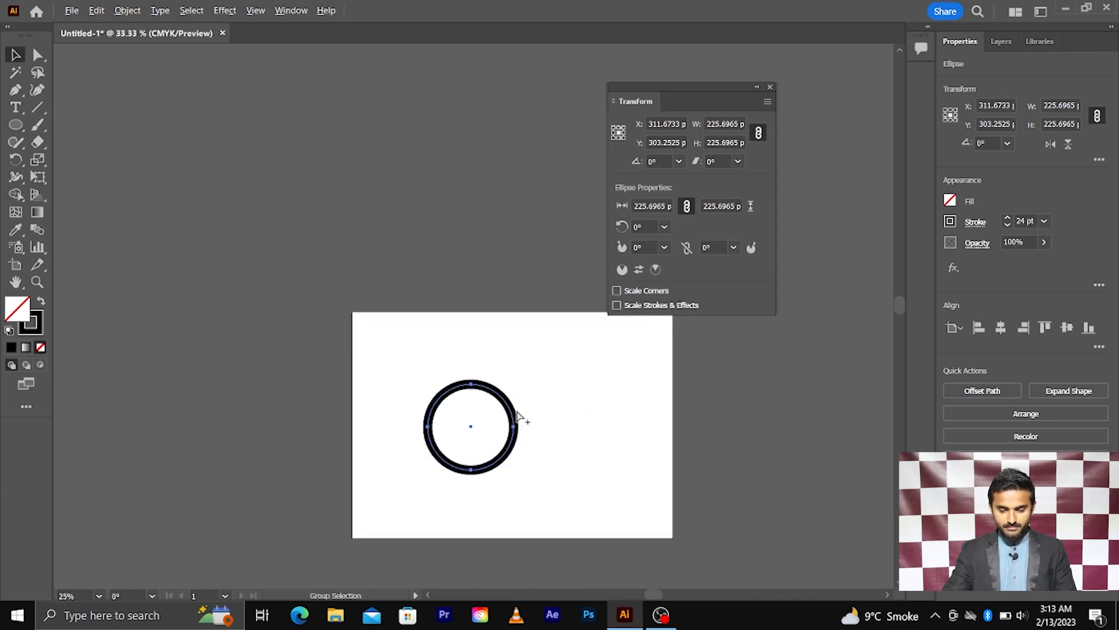
pyautogui.scroll(-2, 506, 412)
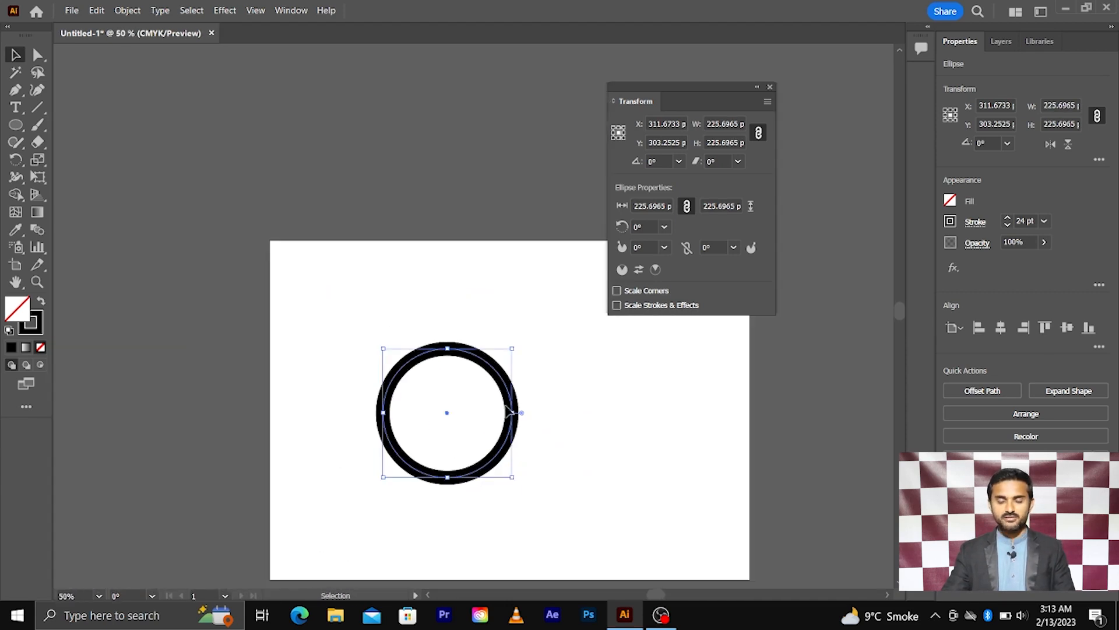
pyautogui.scroll(-1, 507, 408)
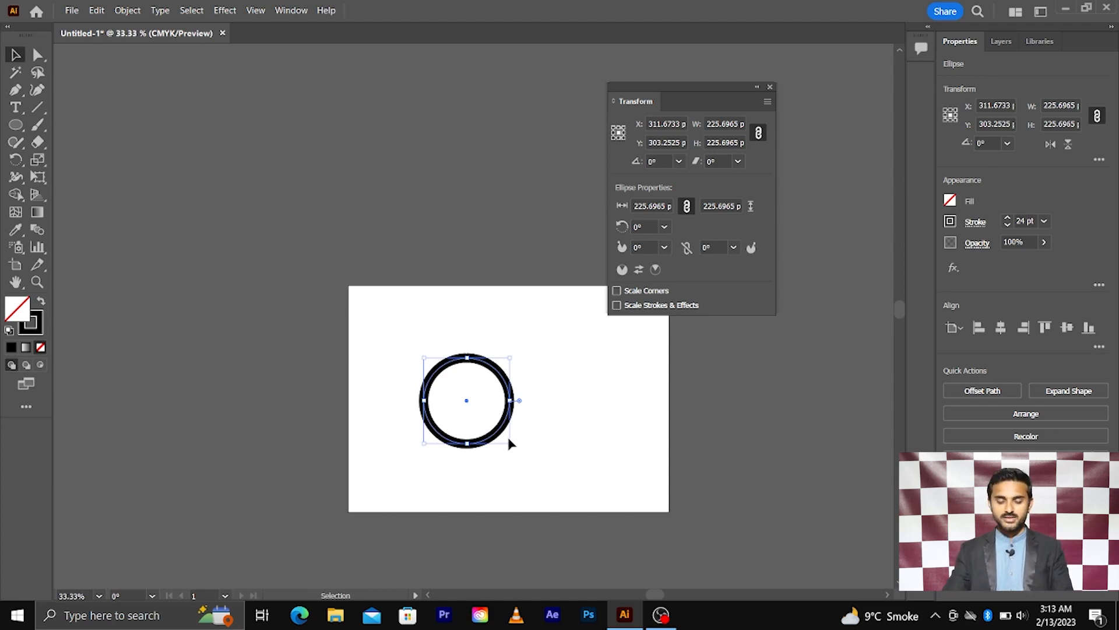
pyautogui.scroll(1, 509, 443)
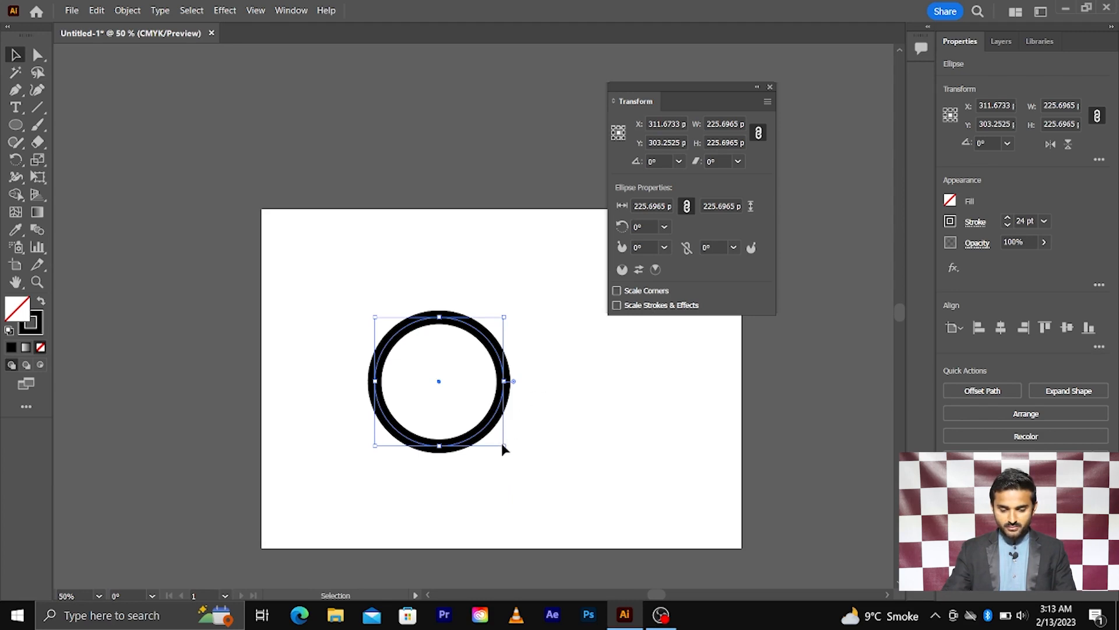
pyautogui.moveTo(503, 446); pyautogui.dragTo(698, 527)
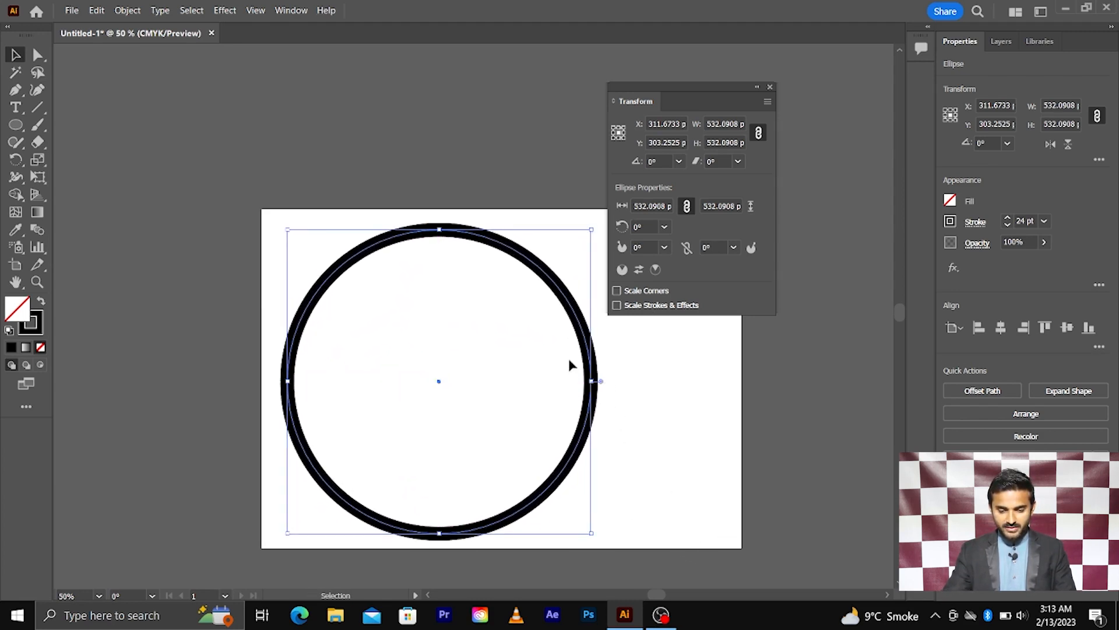
pyautogui.scroll(1, 590, 369)
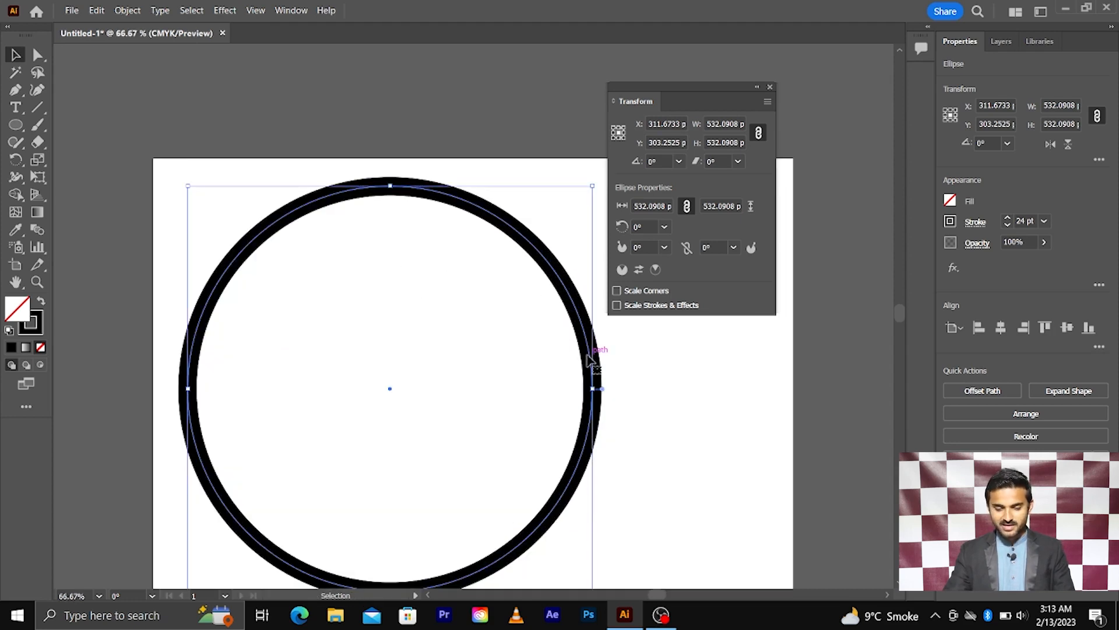
pyautogui.hotkey('ctrl', 'z')
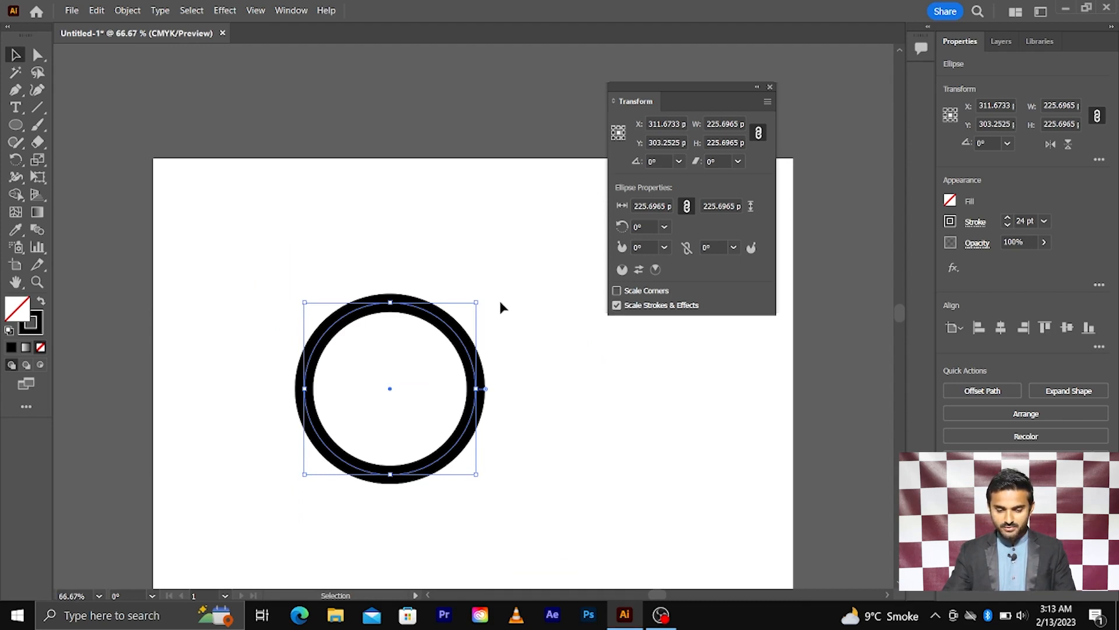
# Scale the circle from its centre to about 415.7 pt so its stroke thickens to 44.20 pt.
pyautogui.moveTo(476, 303); pyautogui.dragTo(560, 188)
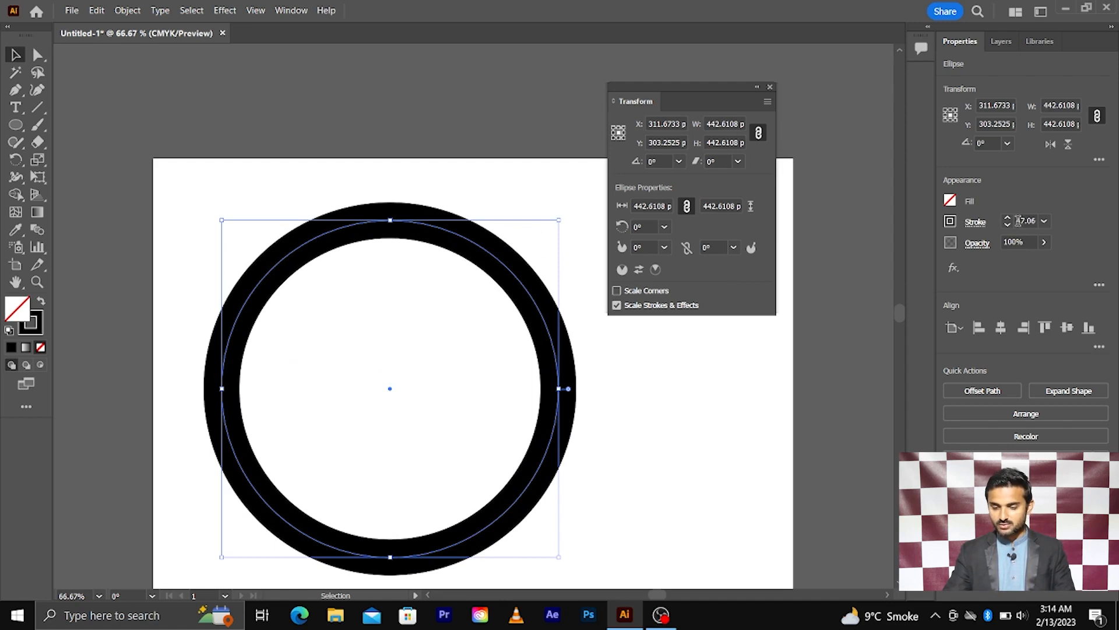
pyautogui.hotkey('ctrl', 'z')
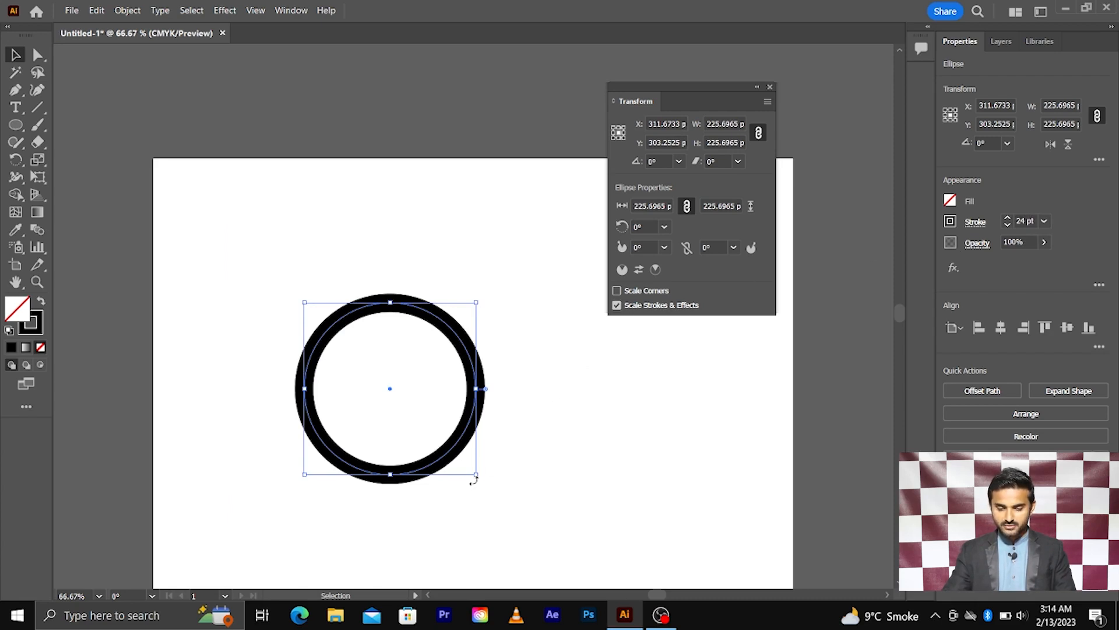
pyautogui.moveTo(477, 475)
pyautogui.mouseDown()
pyautogui.moveTo(610, 534)
pyautogui.moveTo(665, 539)
pyautogui.mouseUp()
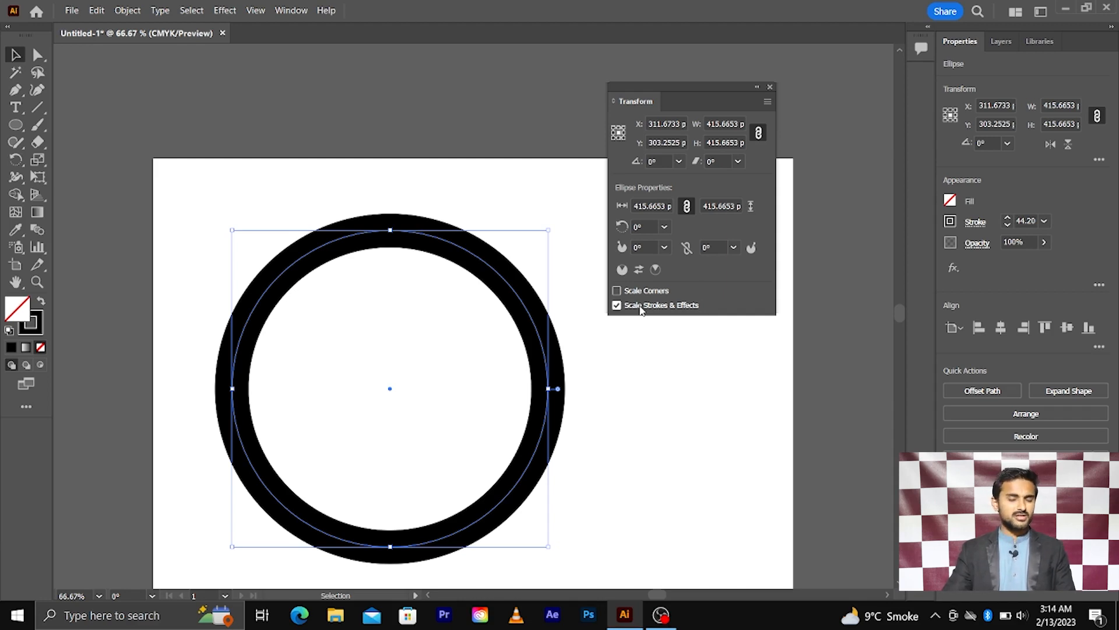
pyautogui.click(96, 10)
pyautogui.moveTo(166, 412)
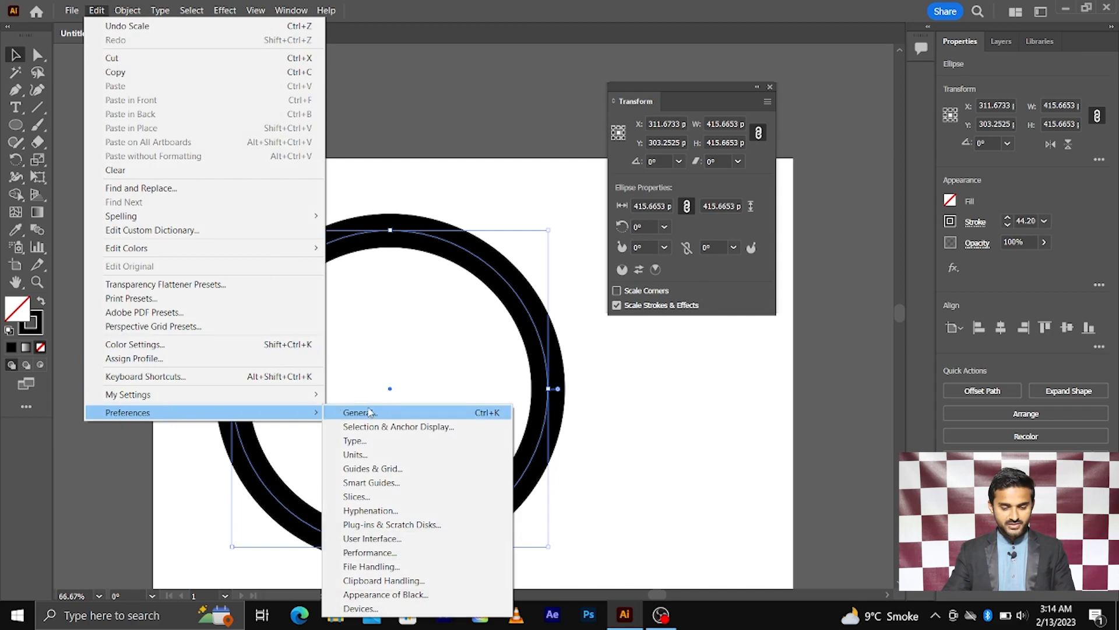
pyautogui.click(372, 411)
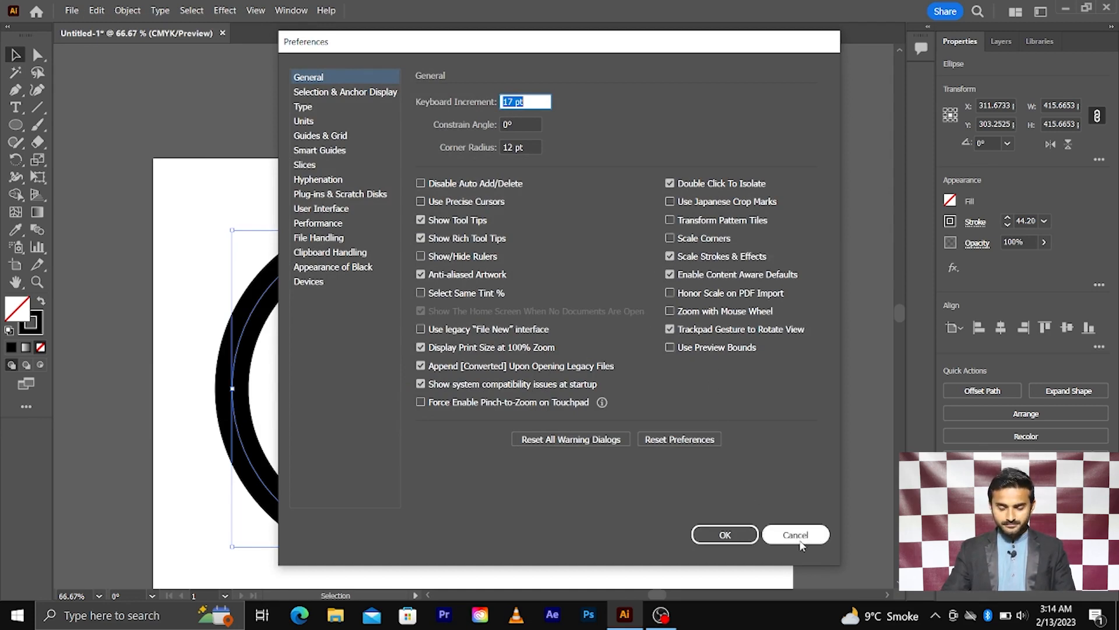
pyautogui.click(796, 534)
pyautogui.scroll(-2, 455, 380)
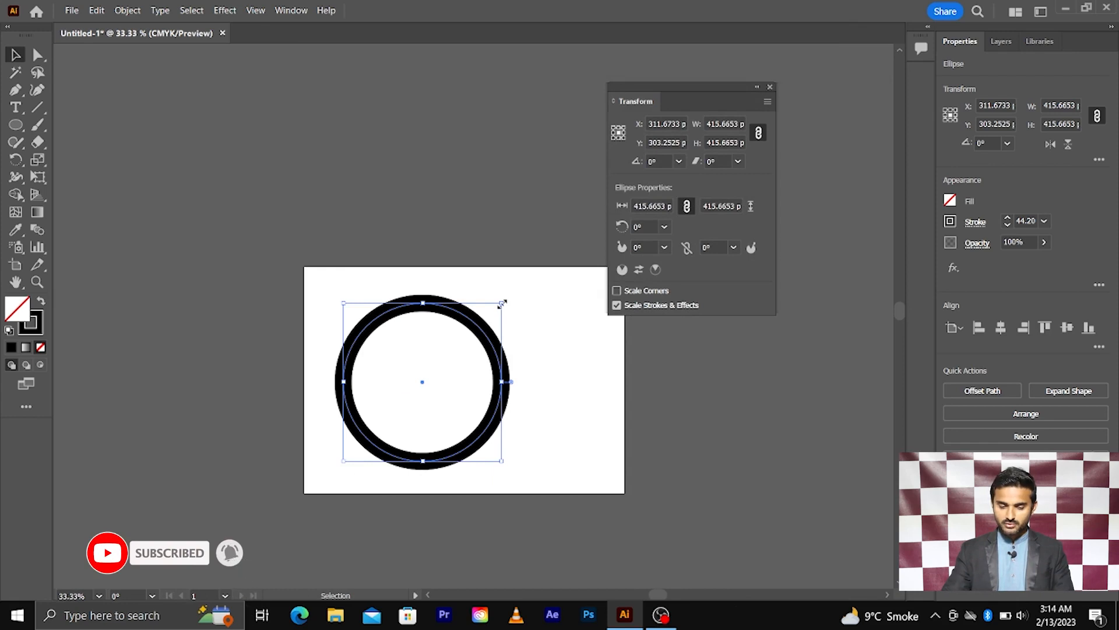
# Shrink and enlarge the circle around its centre, undo the last resize, then delete it.
pyautogui.moveTo(502, 302); pyautogui.dragTo(475, 367)
pyautogui.scroll(1, 454, 397)
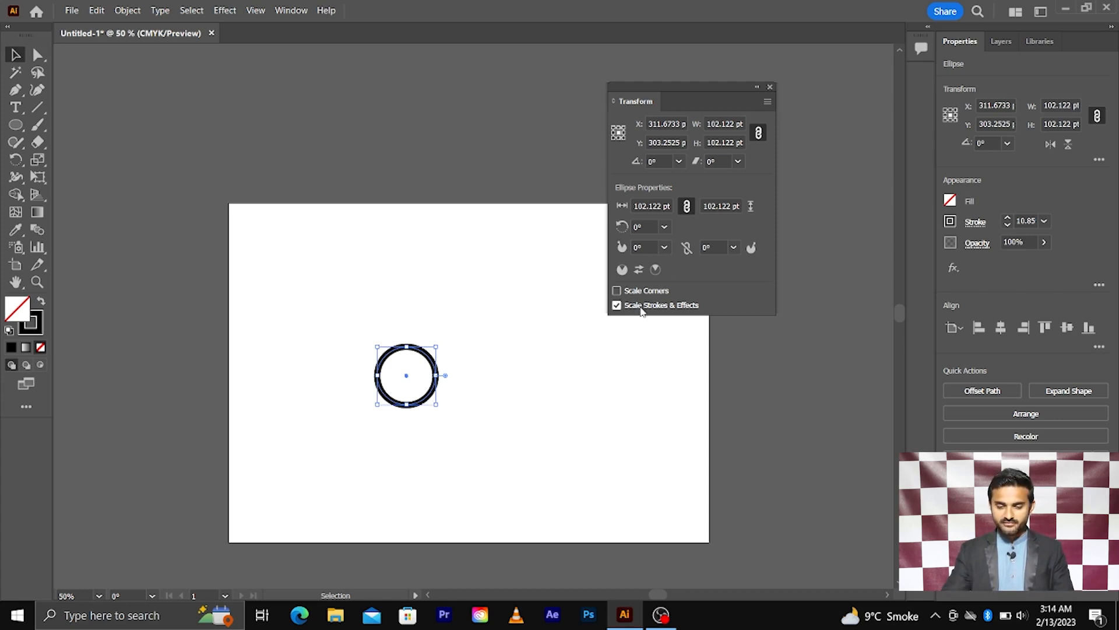
pyautogui.moveTo(436, 407); pyautogui.dragTo(630, 490)
pyautogui.click(580, 458)
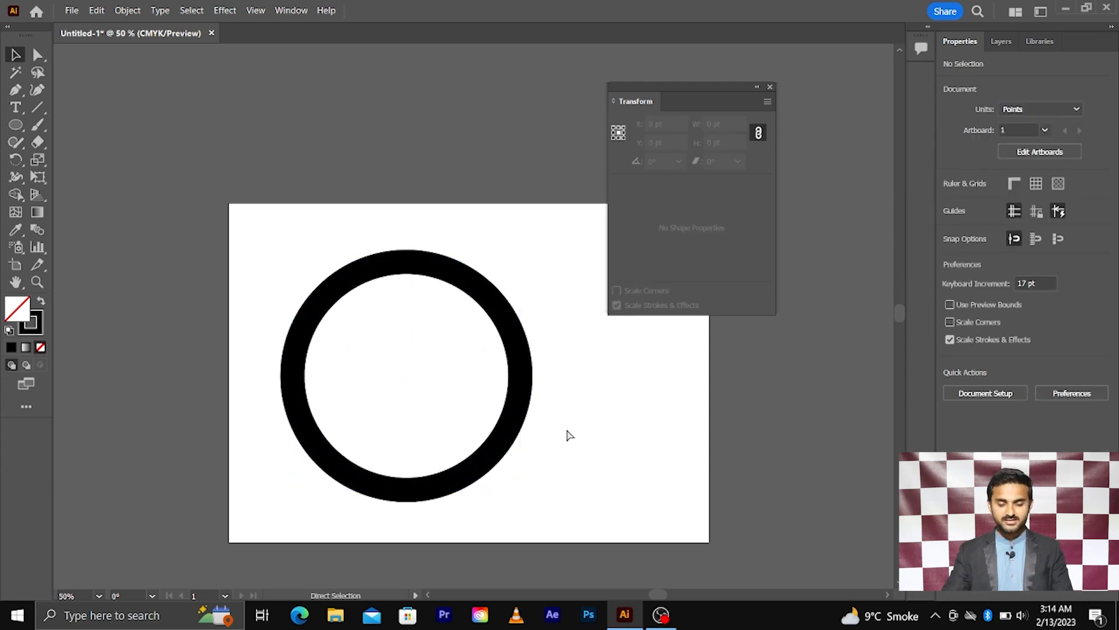
pyautogui.hotkey('ctrl', 'z')
pyautogui.press('Delete')
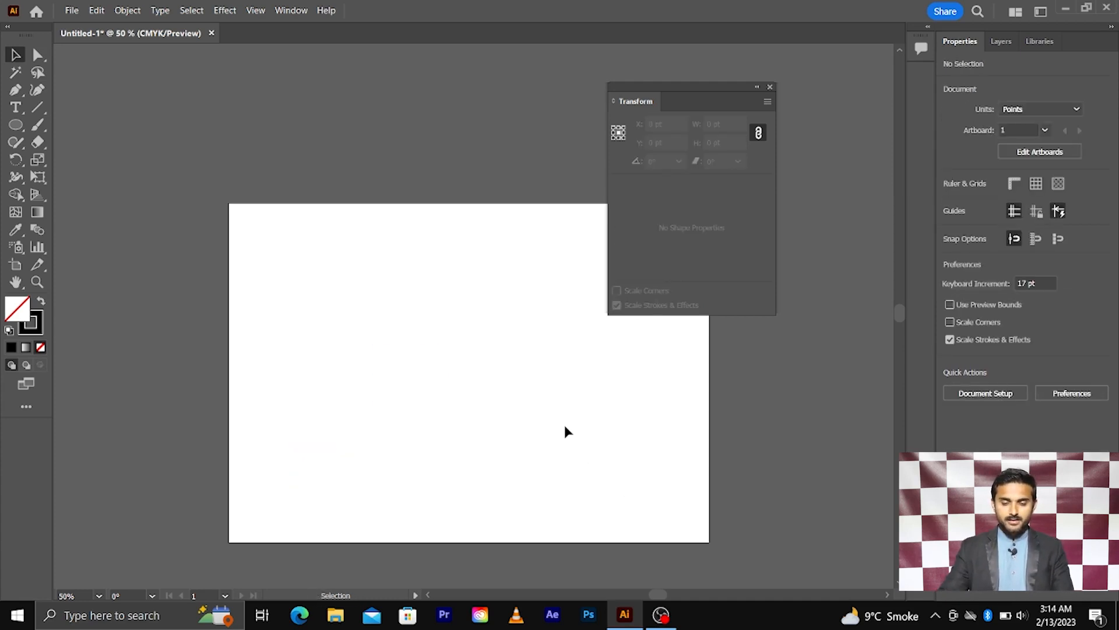
# Pan the empty artboard back into view.
pyautogui.hscroll(2, 585, 417)
pyautogui.scroll(-1, 542, 382)
pyautogui.hscroll(7, 527, 370)
pyautogui.scroll(2, 400, 303)
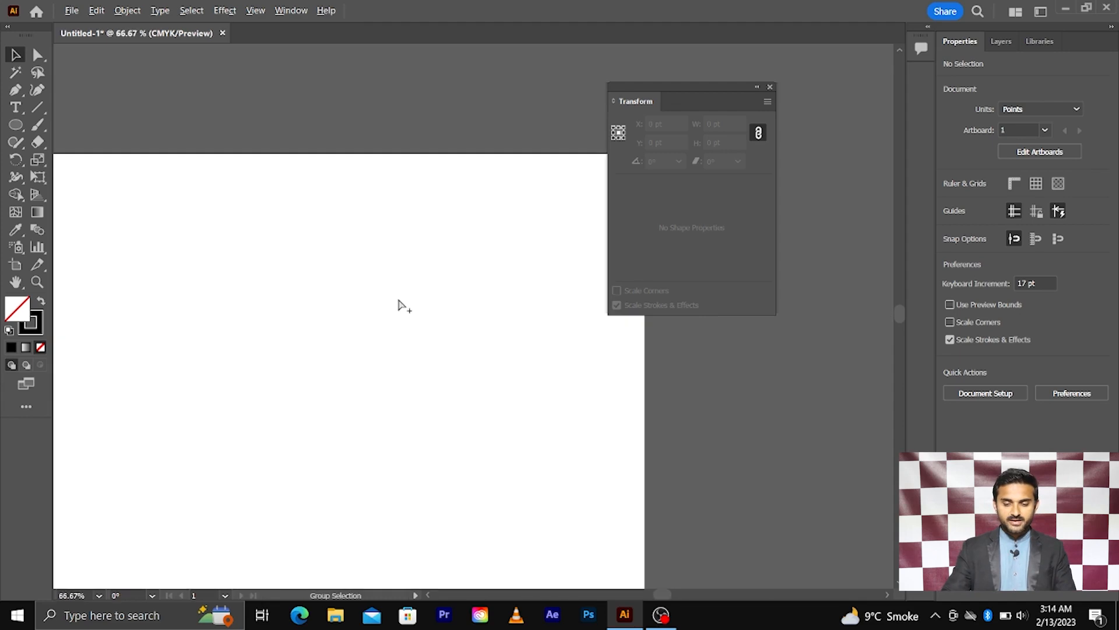
pyautogui.moveTo(412, 302); pyautogui.dragTo(473, 258)
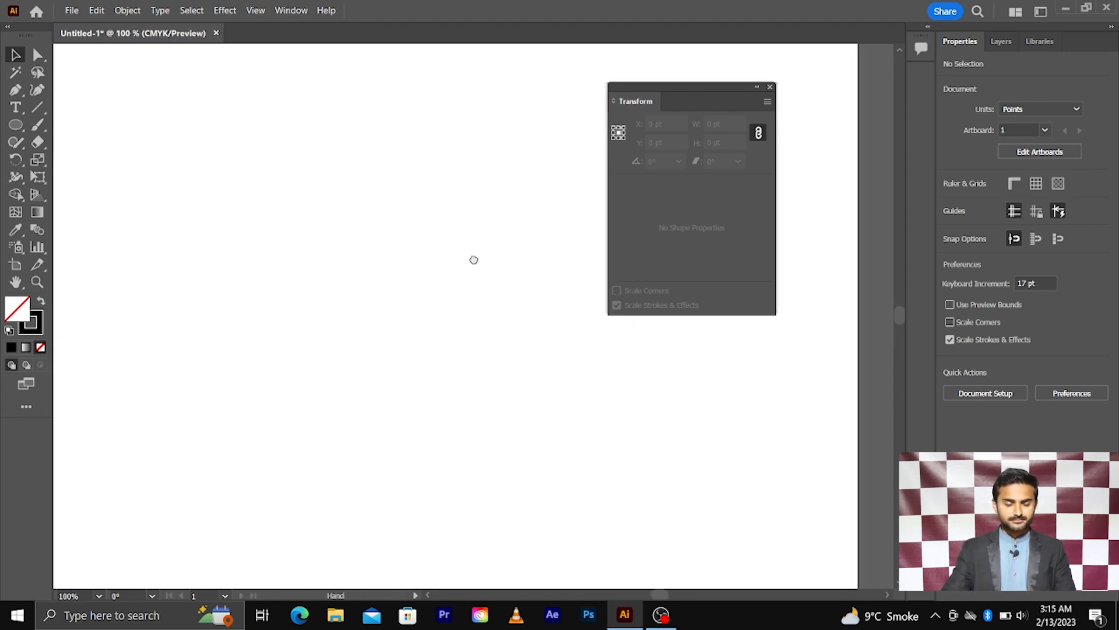
pyautogui.moveTo(15, 124); pyautogui.dragTo(65, 124)
# Draw a 200 pt outlined square from its centre and open Transform Each for it.
pyautogui.moveTo(318, 282); pyautogui.dragTo(433, 396)
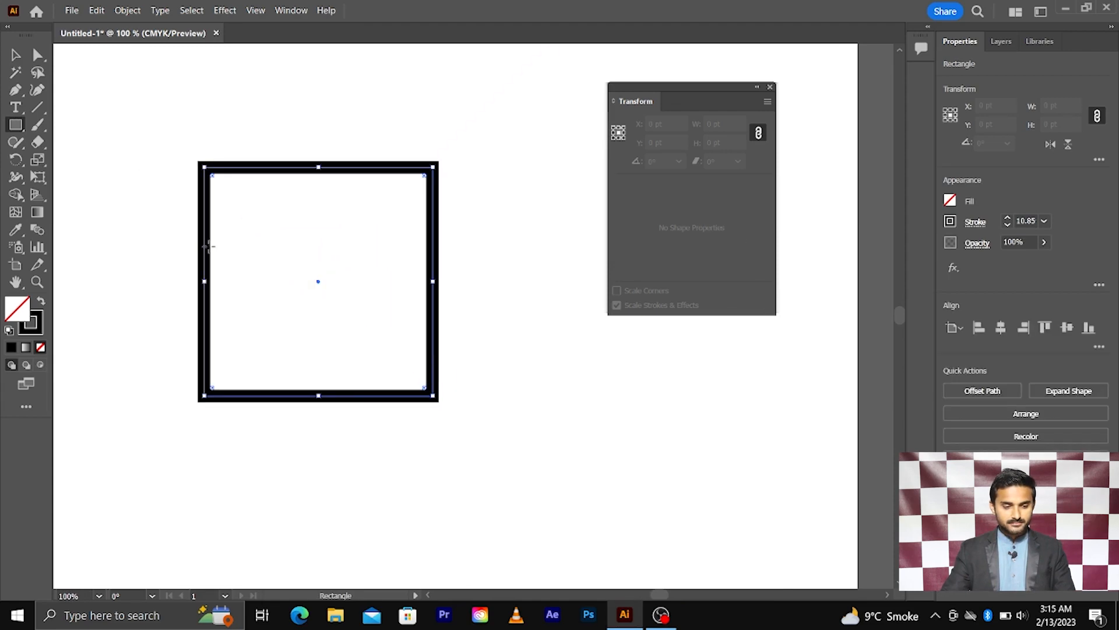
pyautogui.press('v')
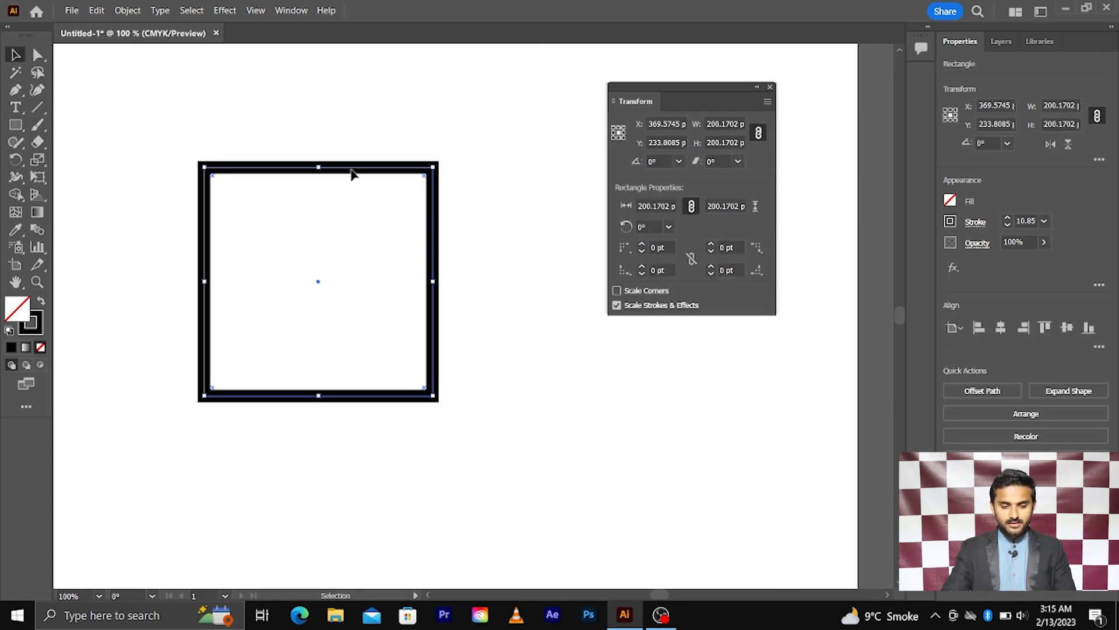
pyautogui.rightClick(371, 168)
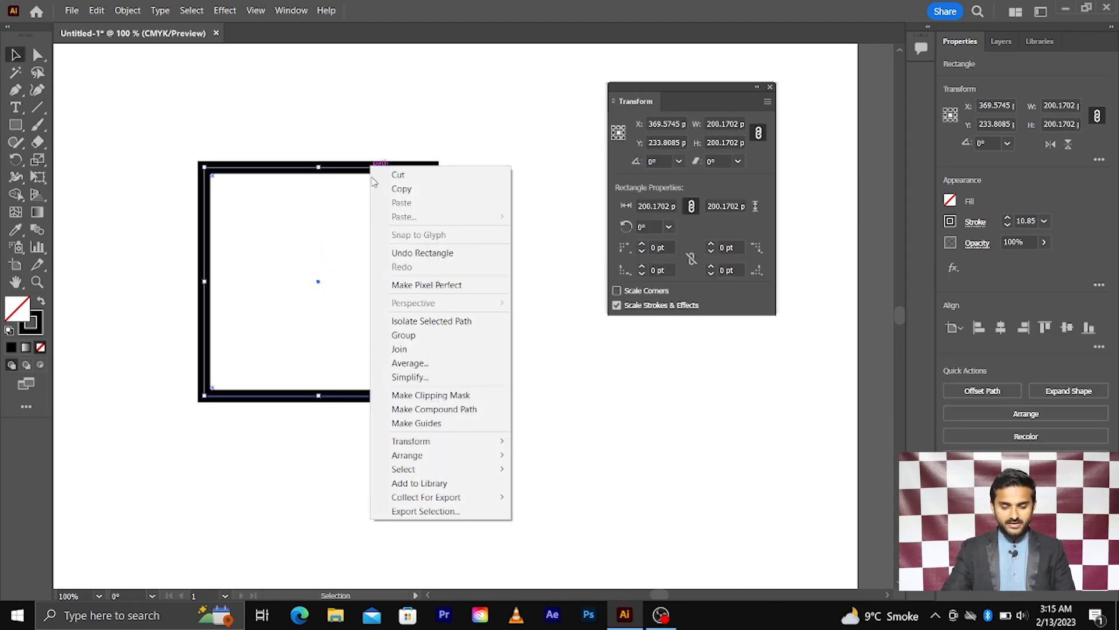
pyautogui.moveTo(437, 442)
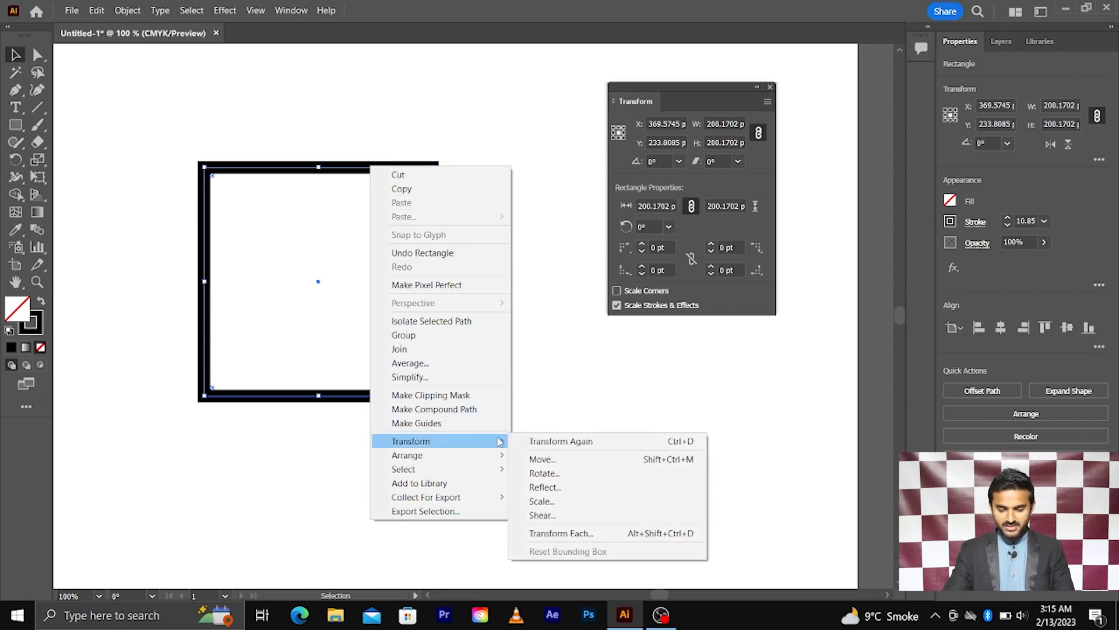
pyautogui.click(561, 533)
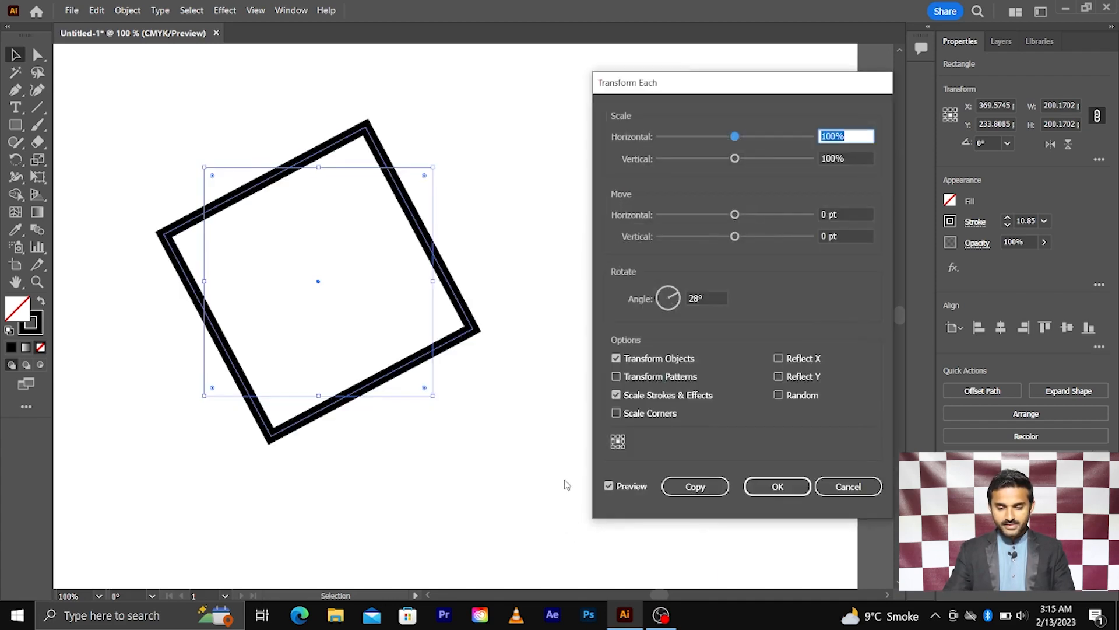
# Preview 100% horizontal and vertical scale, an 80 pt horizontal move, and a 0° angle.
pyautogui.moveTo(640, 80); pyautogui.dragTo(608, 83)
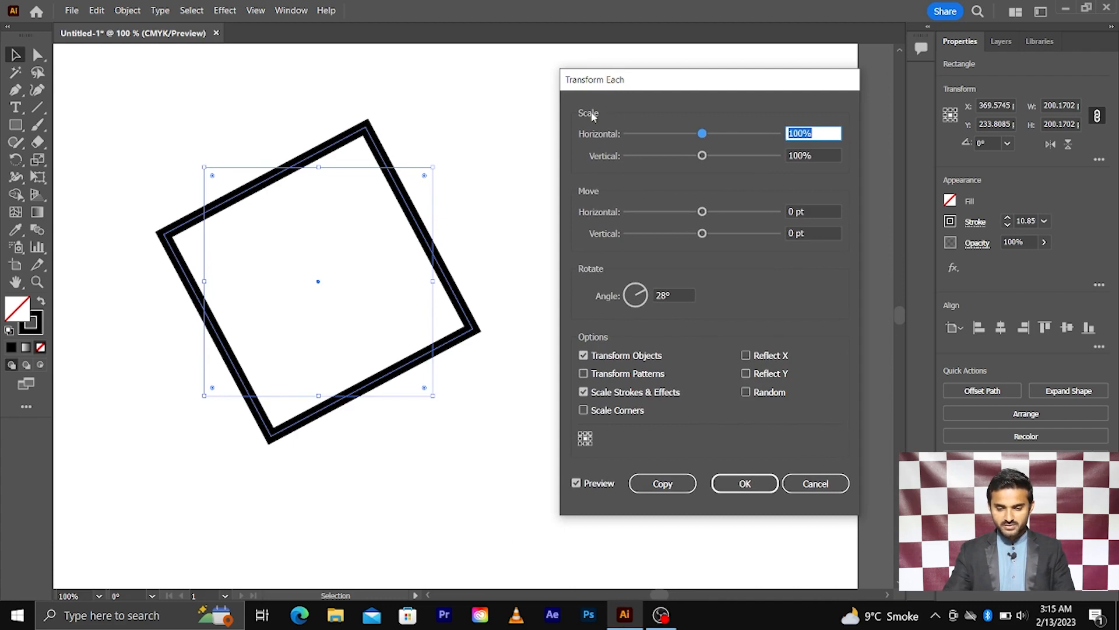
pyautogui.moveTo(702, 135)
pyautogui.mouseDown()
pyautogui.moveTo(742, 136)
pyautogui.moveTo(709, 139)
pyautogui.mouseUp()
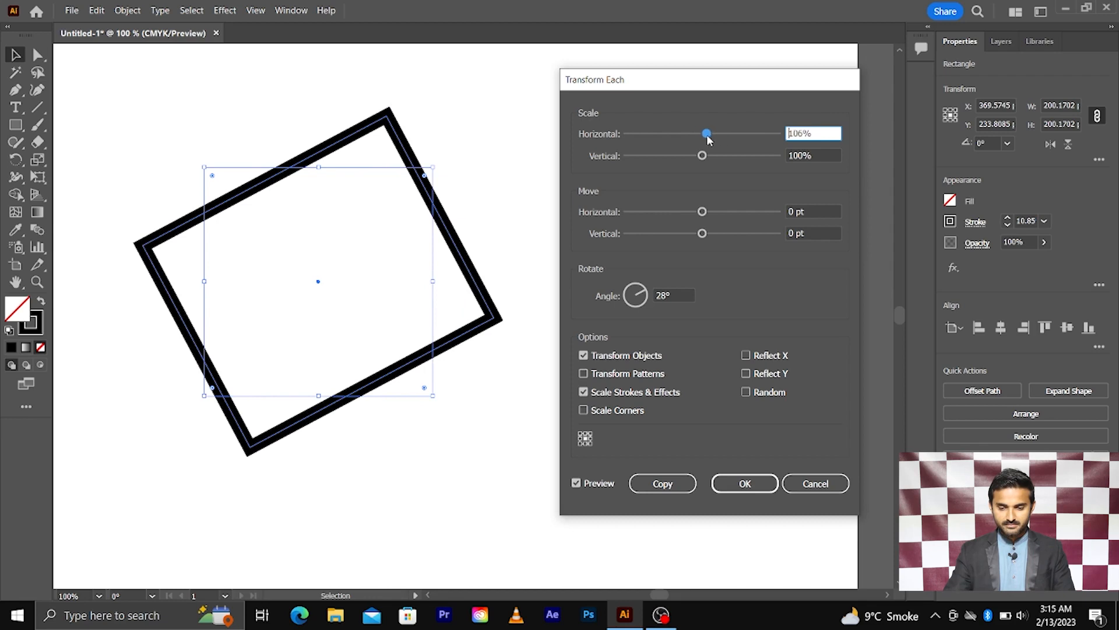
pyautogui.write('100')
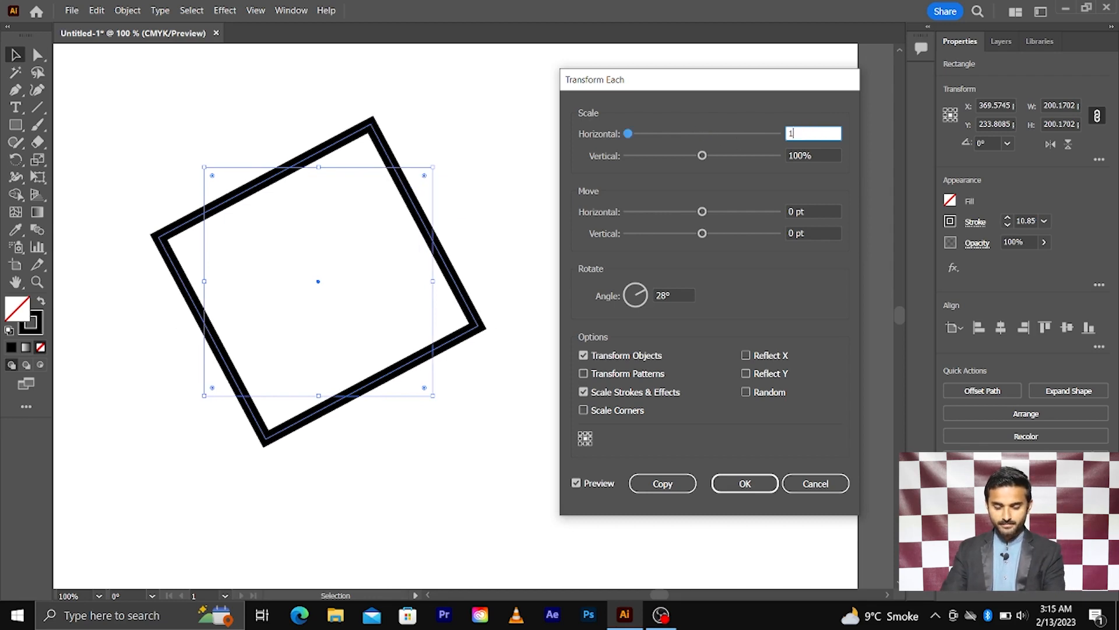
pyautogui.click(810, 154)
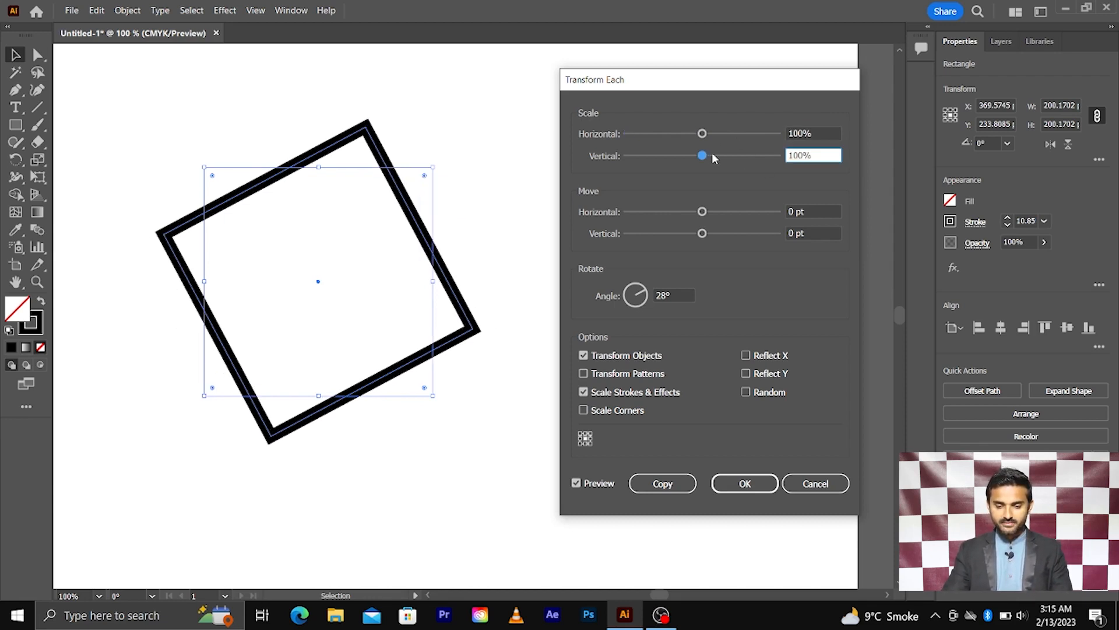
pyautogui.moveTo(703, 156); pyautogui.dragTo(727, 157)
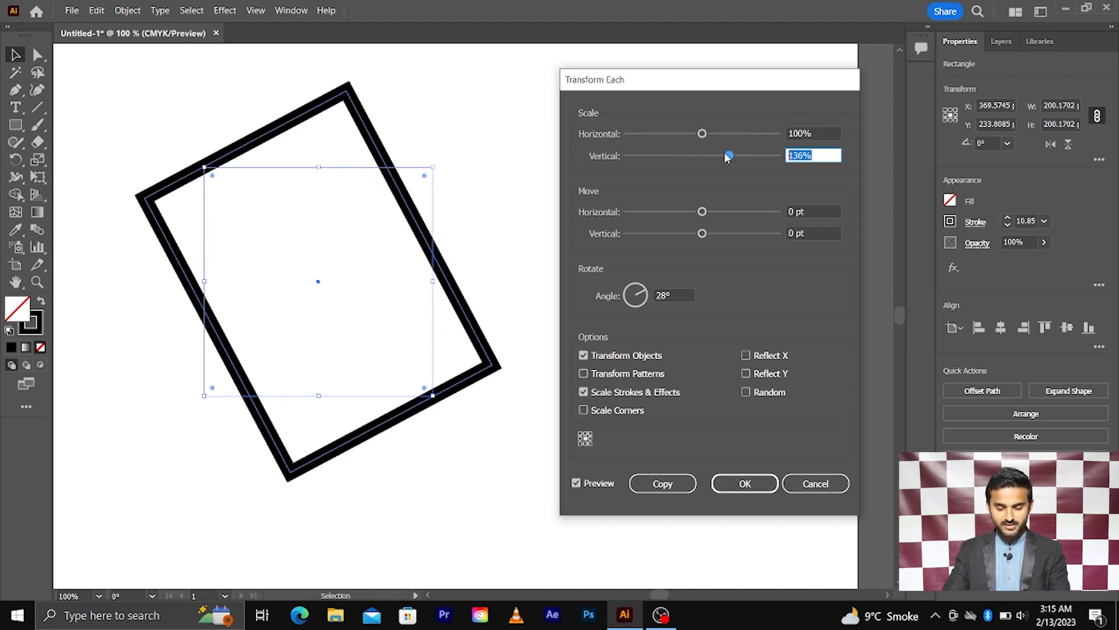
pyautogui.write('100')
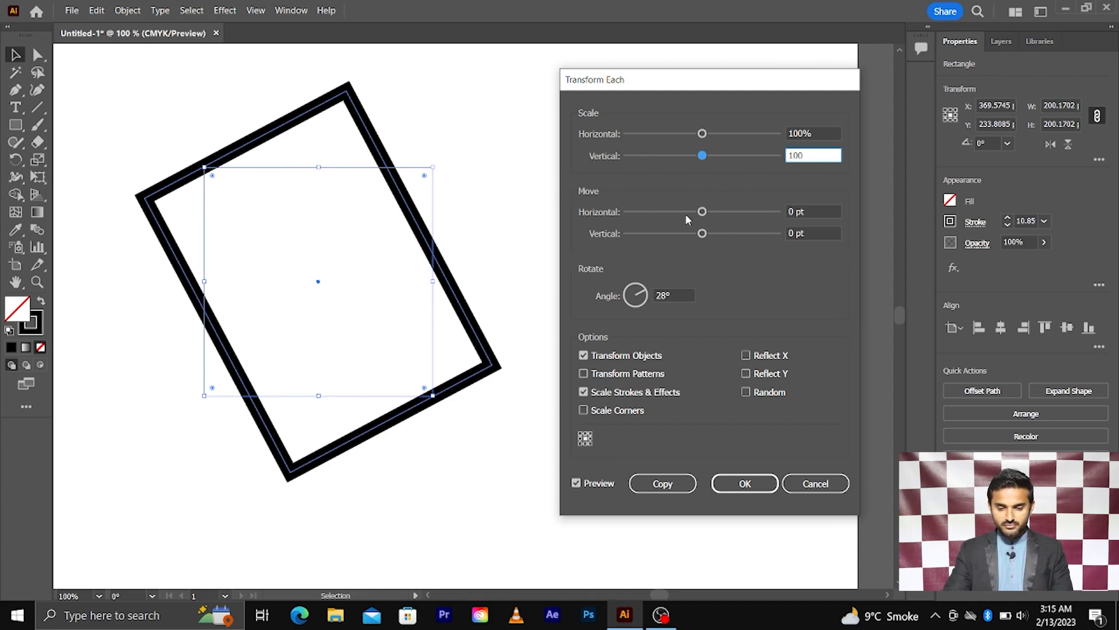
pyautogui.moveTo(703, 214); pyautogui.dragTo(766, 218)
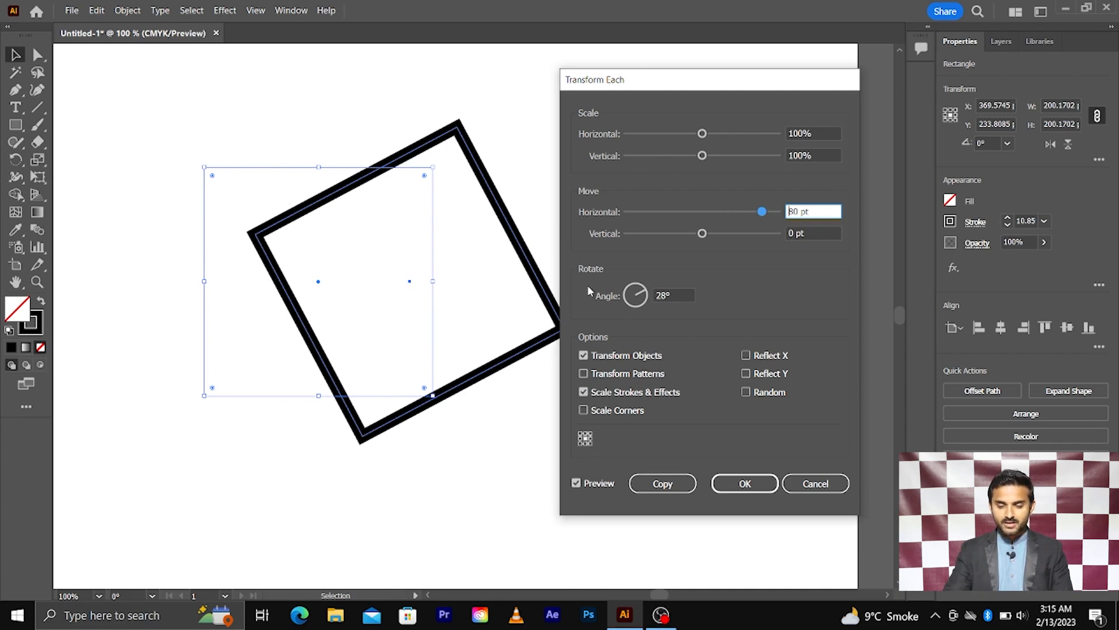
pyautogui.press('Tab')
pyautogui.press('Tab')
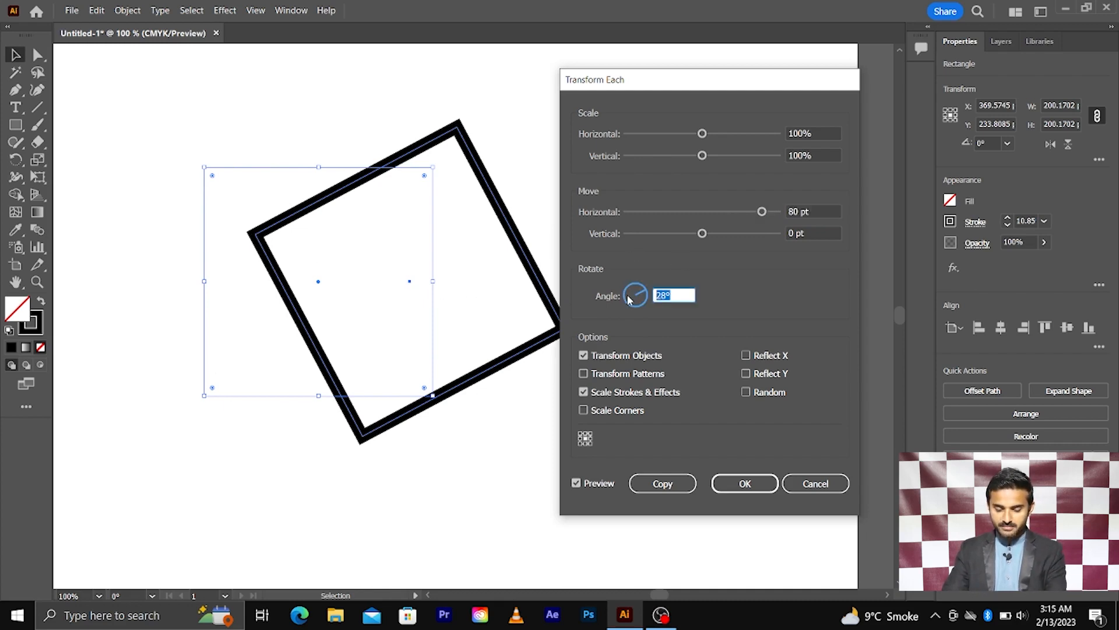
pyautogui.write('0')
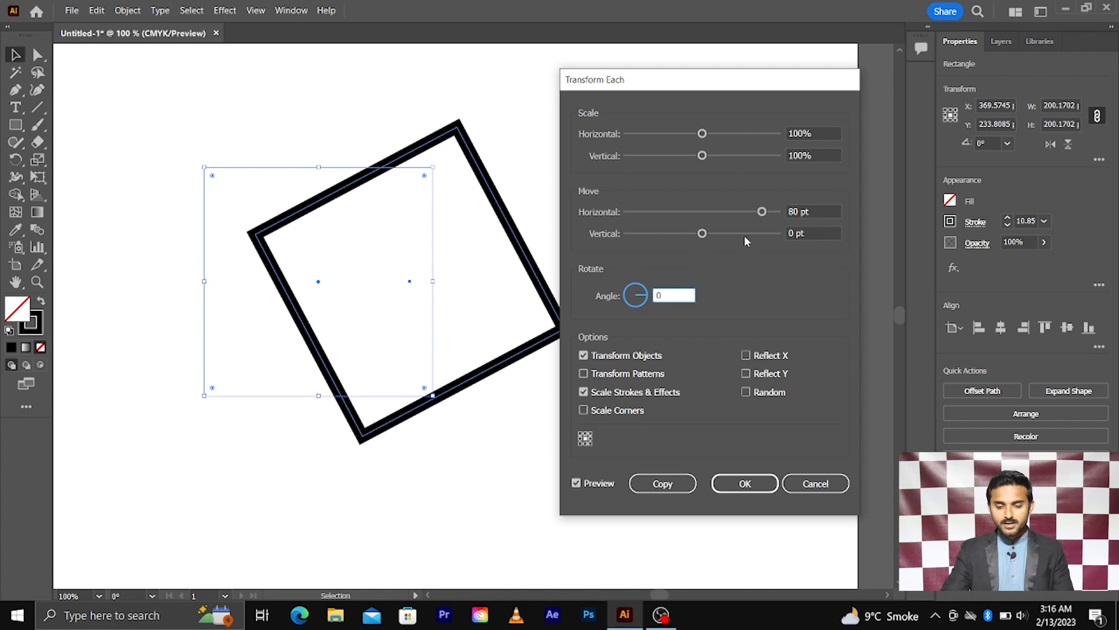
# Preview the square shifted 100 pt horizontally and -100, then 100 pt vertically.
pyautogui.moveTo(703, 233); pyautogui.dragTo(753, 234)
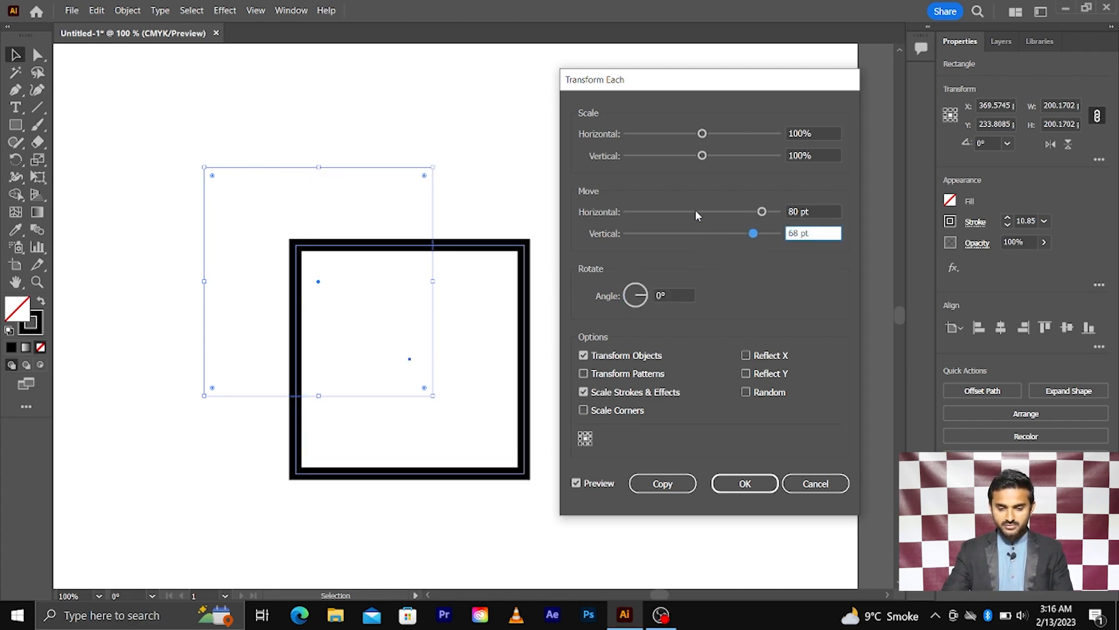
pyautogui.moveTo(697, 212); pyautogui.dragTo(739, 212)
pyautogui.write('100')
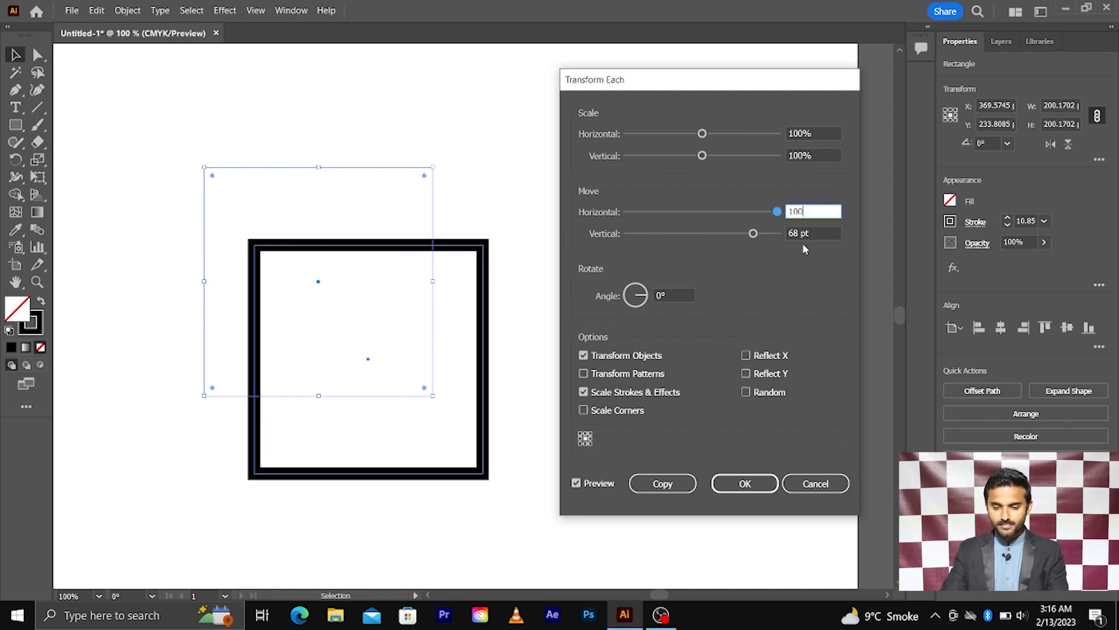
pyautogui.press('Tab')
pyautogui.write('-10')
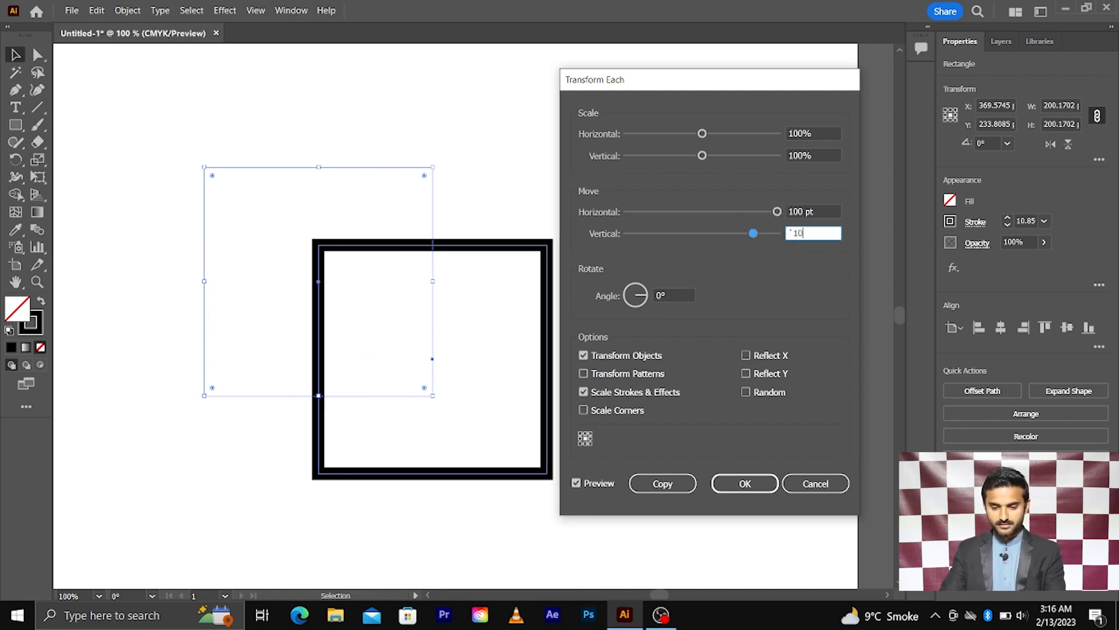
pyautogui.write('0')
pyautogui.moveTo(812, 233); pyautogui.dragTo(769, 234)
pyautogui.write('100')
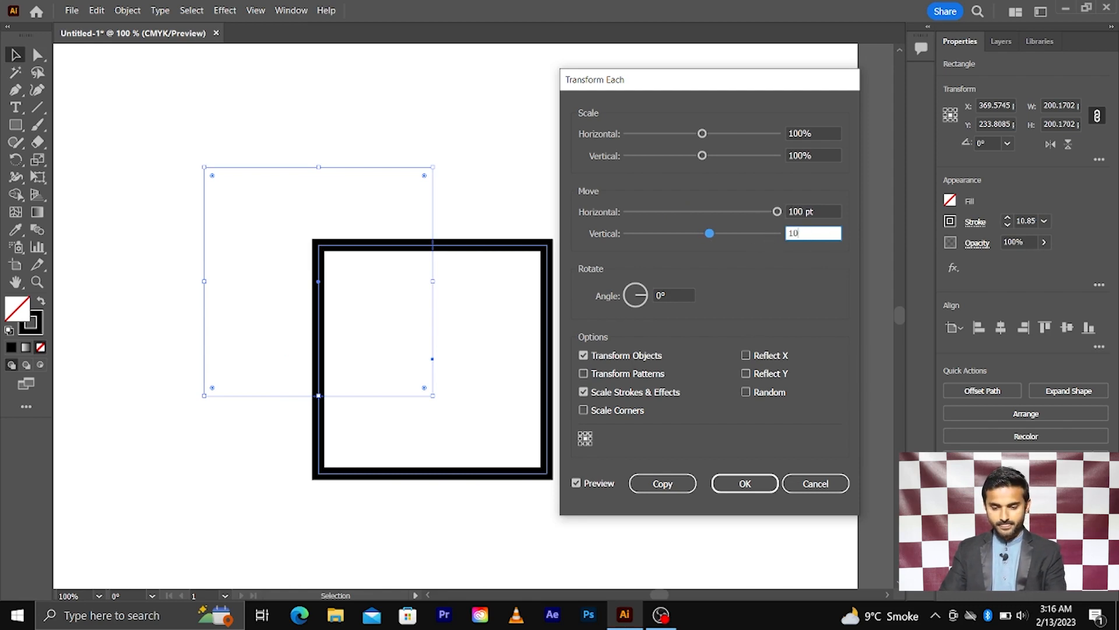
pyautogui.click(814, 211)
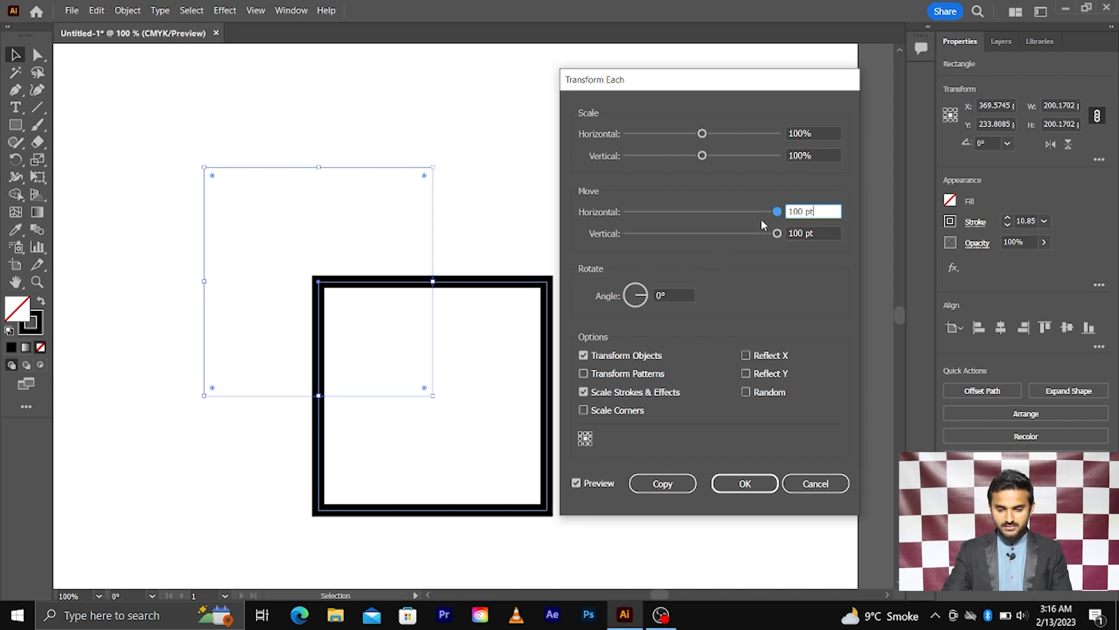
# Reset both horizontal and vertical Move offsets to 0 pt.
pyautogui.moveTo(778, 213); pyautogui.dragTo(707, 216)
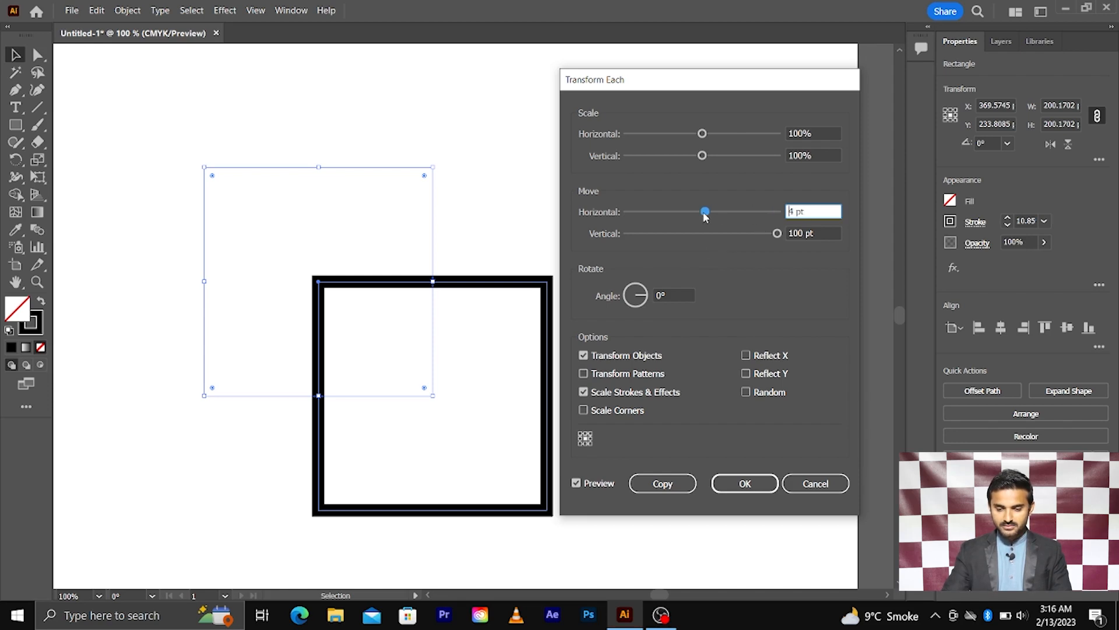
pyautogui.moveTo(808, 211); pyautogui.dragTo(756, 214)
pyautogui.write('0')
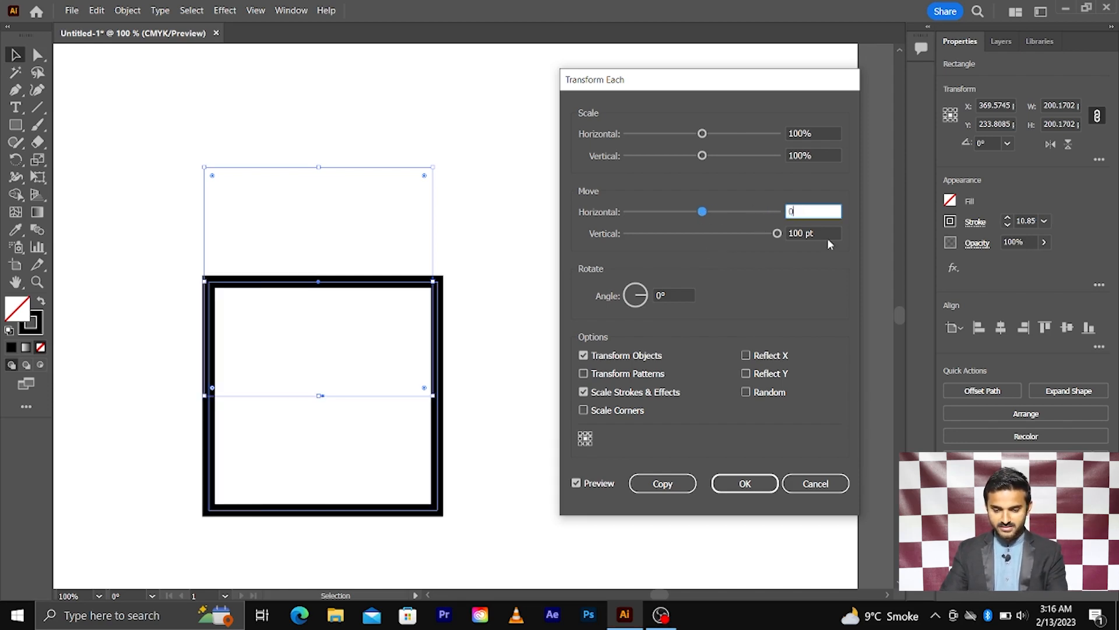
pyautogui.press('Tab')
pyautogui.write('0')
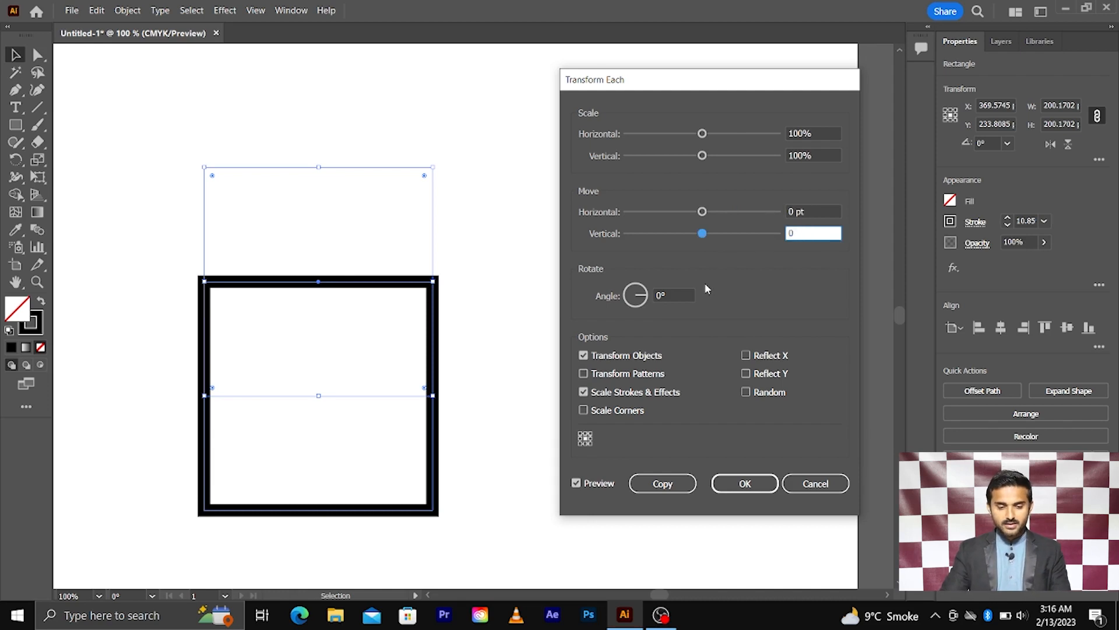
pyautogui.click(808, 212)
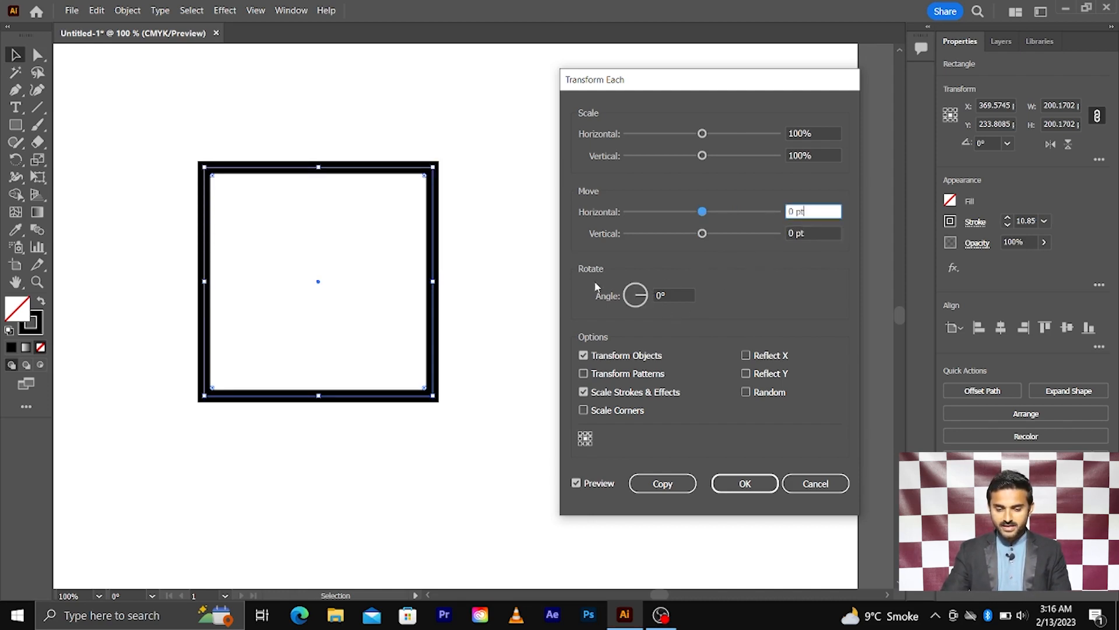
# Raise the rotation angle to 45°, make a rotated copy of the square, then undo it.
pyautogui.click(670, 296)
pyautogui.press('Up')
pyautogui.press('Up')
pyautogui.press('Up')
pyautogui.press('Up')
pyautogui.press('Up')
pyautogui.press('Up')
pyautogui.press('Up')
pyautogui.press('Up')
pyautogui.press('Up')
pyautogui.press('Up')
pyautogui.press('Up')
pyautogui.press('Up')
pyautogui.press('Up')
pyautogui.press('Up')
pyautogui.press('Up')
pyautogui.press('Up')
pyautogui.press('Up')
pyautogui.press('Up')
pyautogui.press('Up')
pyautogui.press('Up')
pyautogui.press('Up')
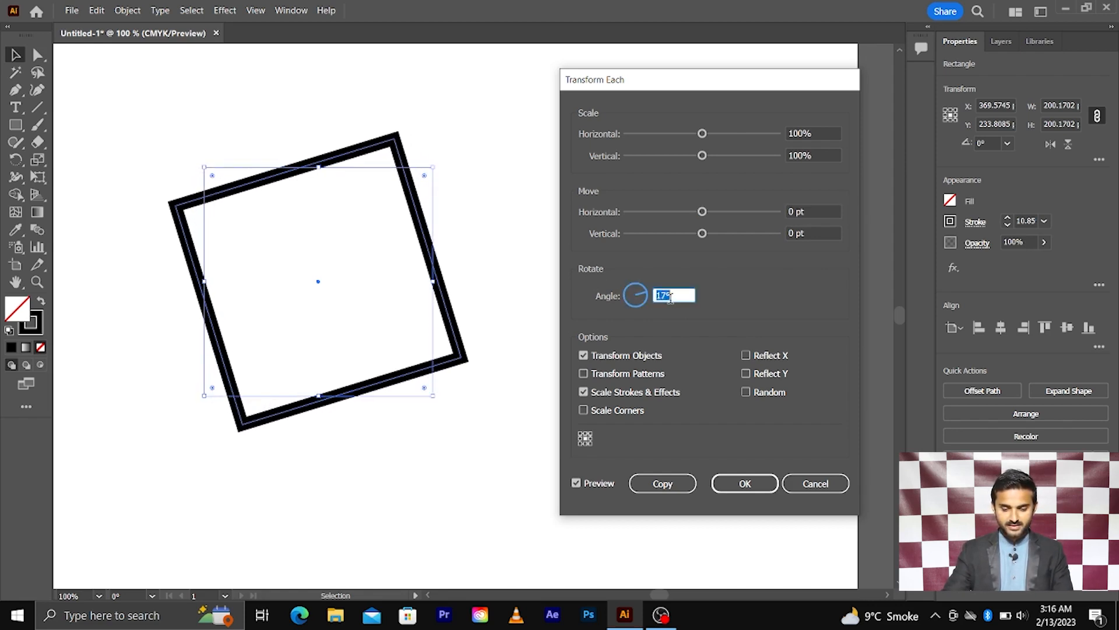
pyautogui.press('Up')
pyautogui.press('Up')
pyautogui.press('Up')
pyautogui.press('Up')
pyautogui.press('Up')
pyautogui.press('Up')
pyautogui.press('Up')
pyautogui.press('Up')
pyautogui.press('Up')
pyautogui.press('Up')
pyautogui.press('Up')
pyautogui.press('Up')
pyautogui.press('Up')
pyautogui.press('Up')
pyautogui.press('Up')
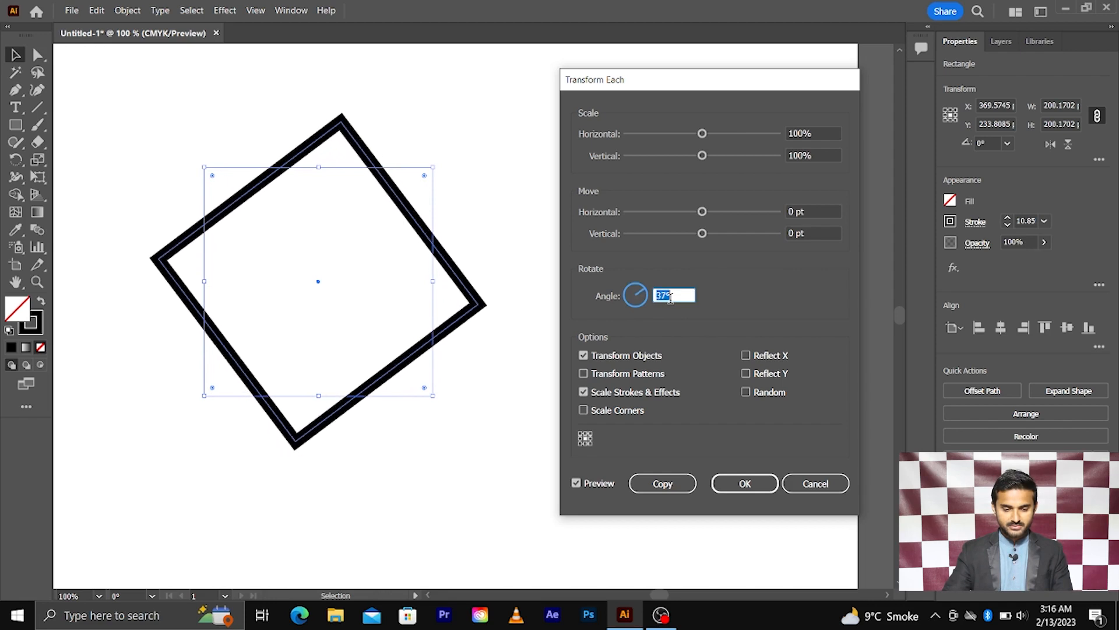
pyautogui.press('Up')
pyautogui.press('Up')
pyautogui.press('Up')
pyautogui.press('Up')
pyautogui.press('Up')
pyautogui.press('Up')
pyautogui.press('Up')
pyautogui.press('Up')
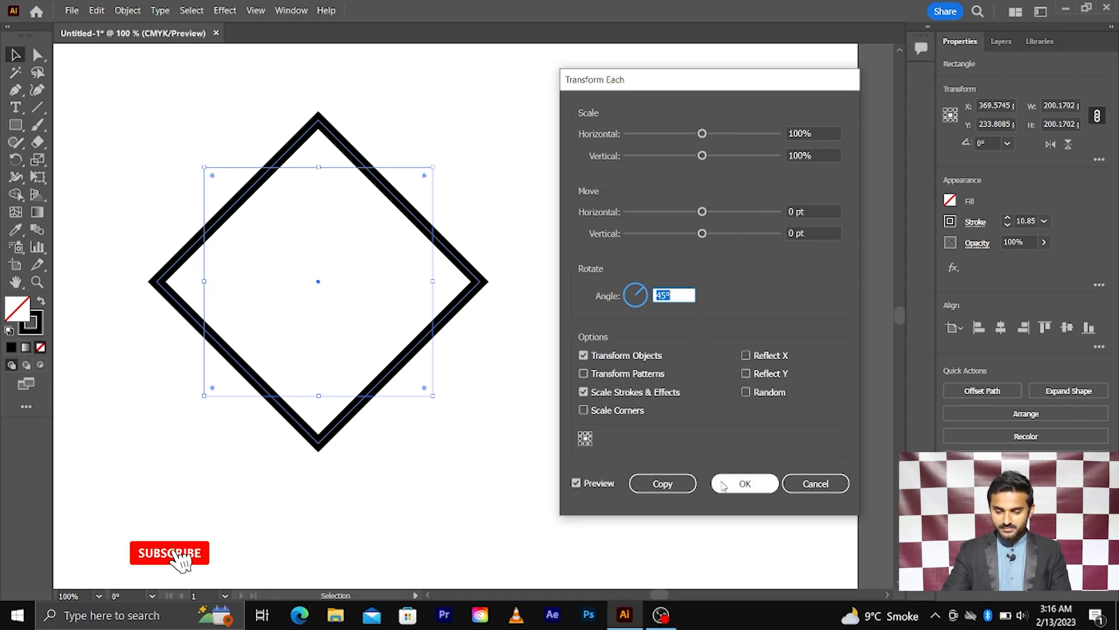
pyautogui.click(677, 485)
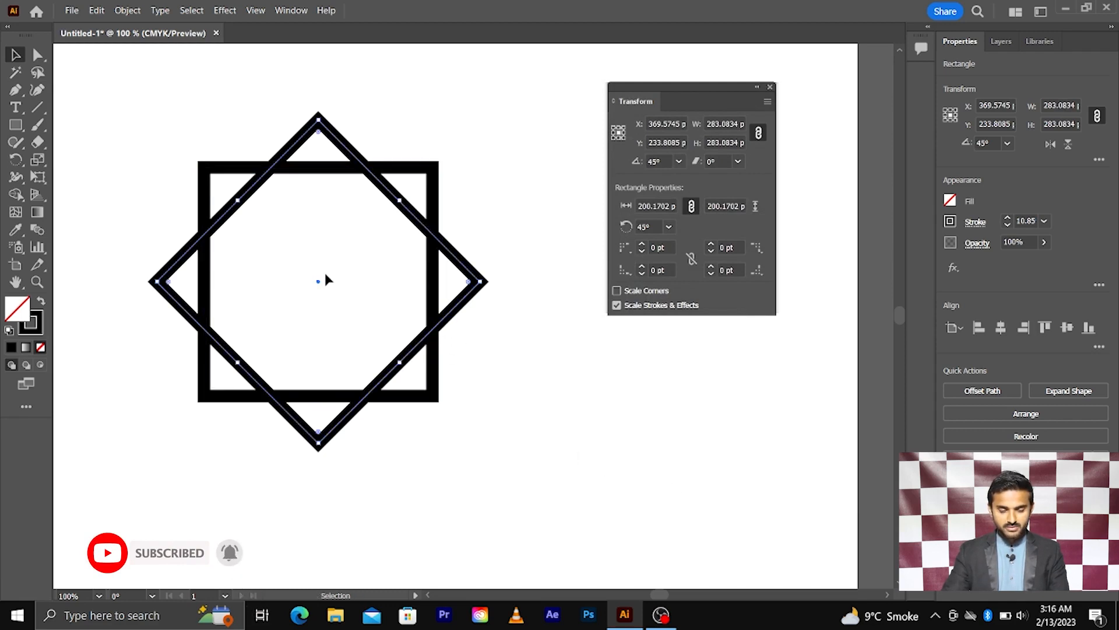
pyautogui.hotkey('ctrl', 'z')
# Open Transform Each for the square and set horizontal and vertical scale to 70%.
pyautogui.rightClick(352, 170)
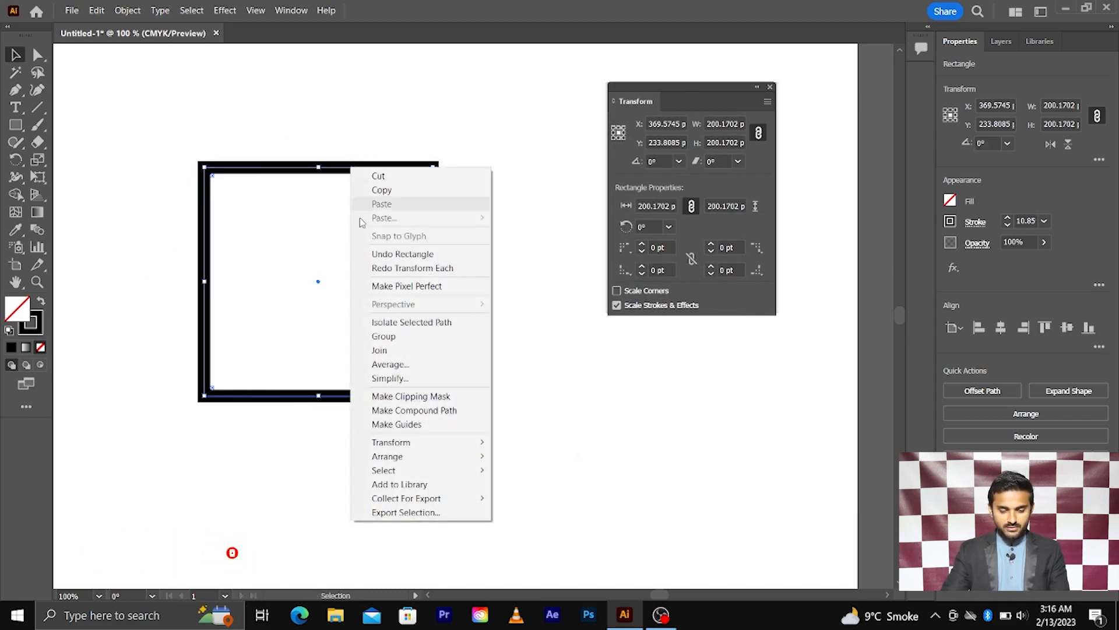
pyautogui.moveTo(434, 446)
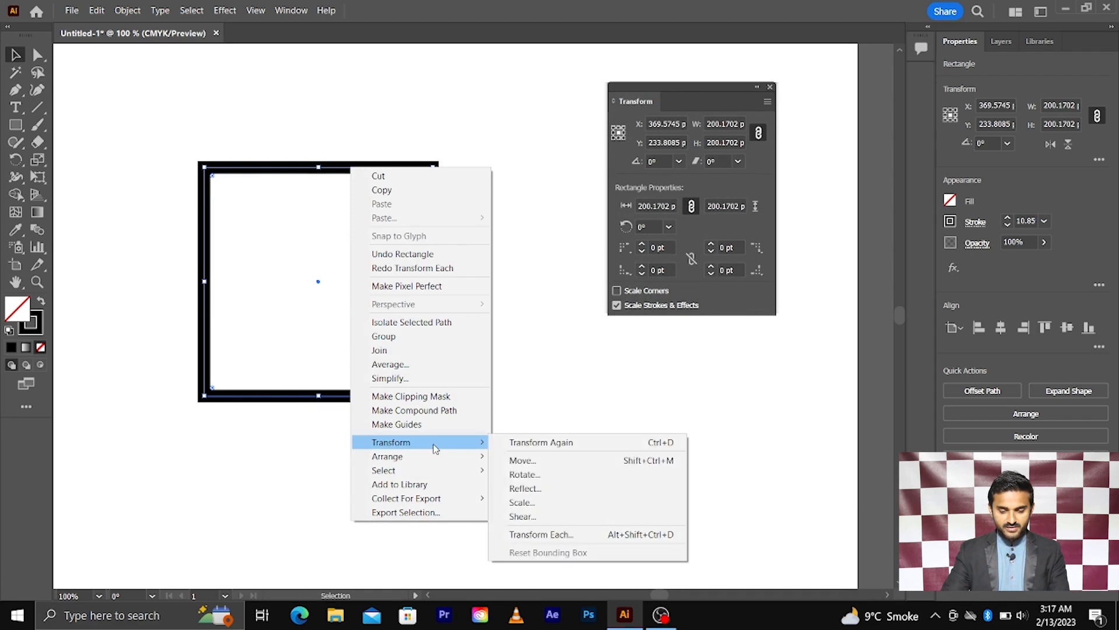
pyautogui.click(559, 535)
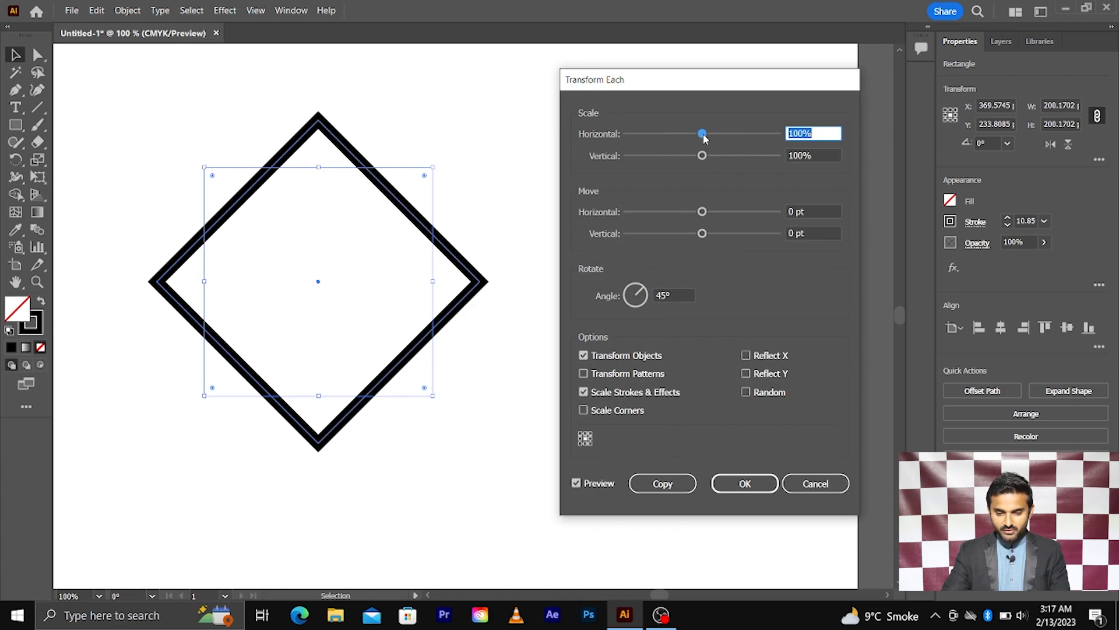
pyautogui.moveTo(703, 137); pyautogui.dragTo(695, 137)
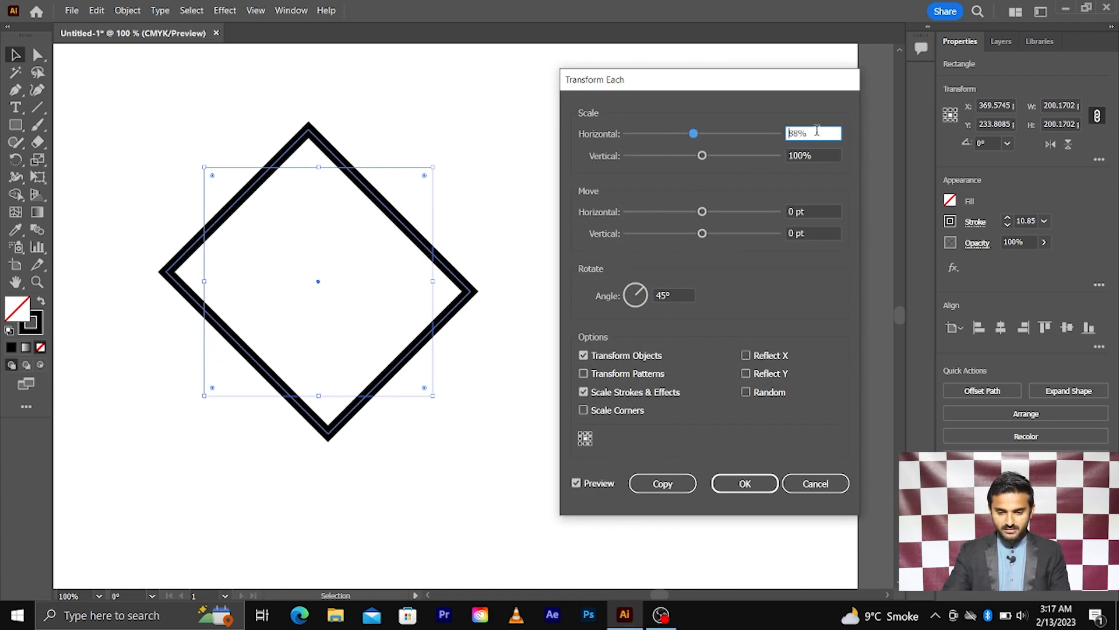
pyautogui.moveTo(817, 131); pyautogui.dragTo(770, 127)
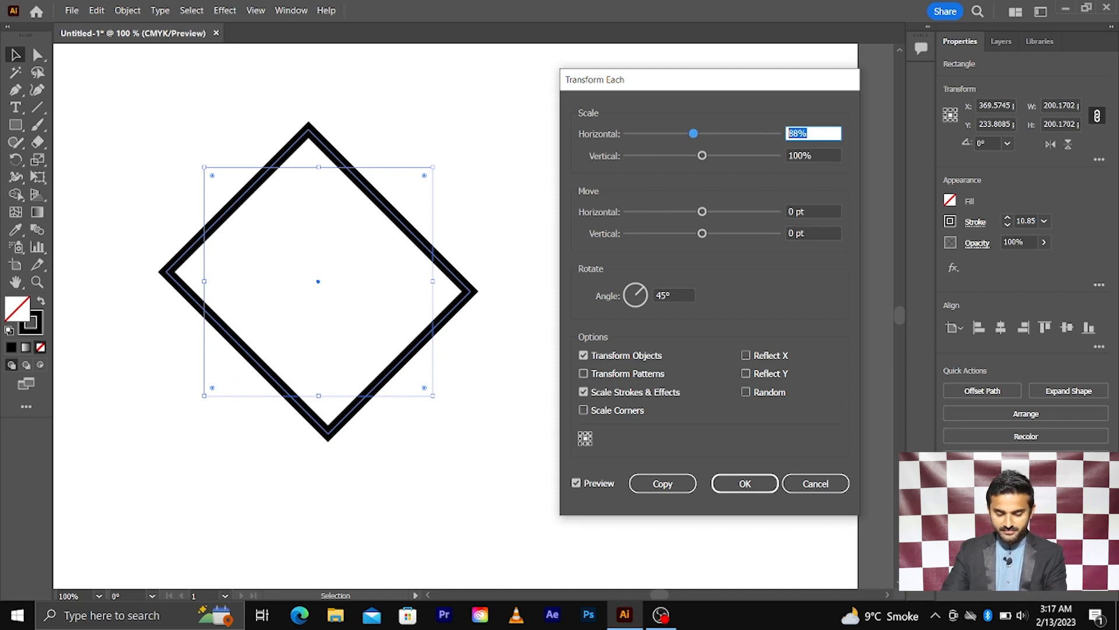
pyautogui.write('70')
pyautogui.press('Tab')
pyautogui.click(821, 156)
pyautogui.moveTo(825, 155); pyautogui.dragTo(761, 161)
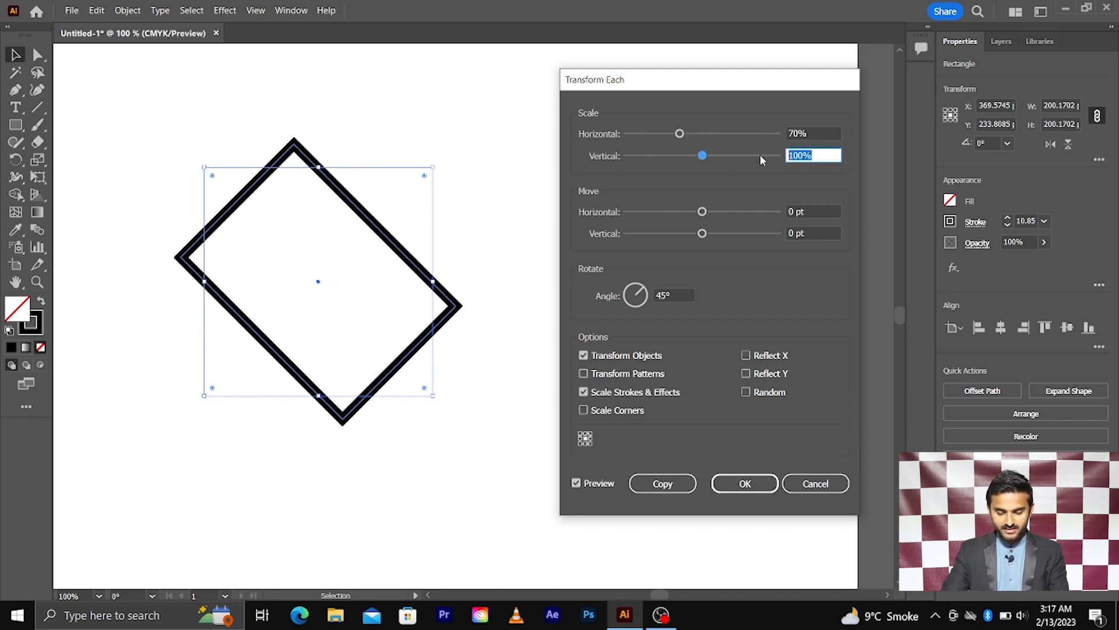
pyautogui.write('70')
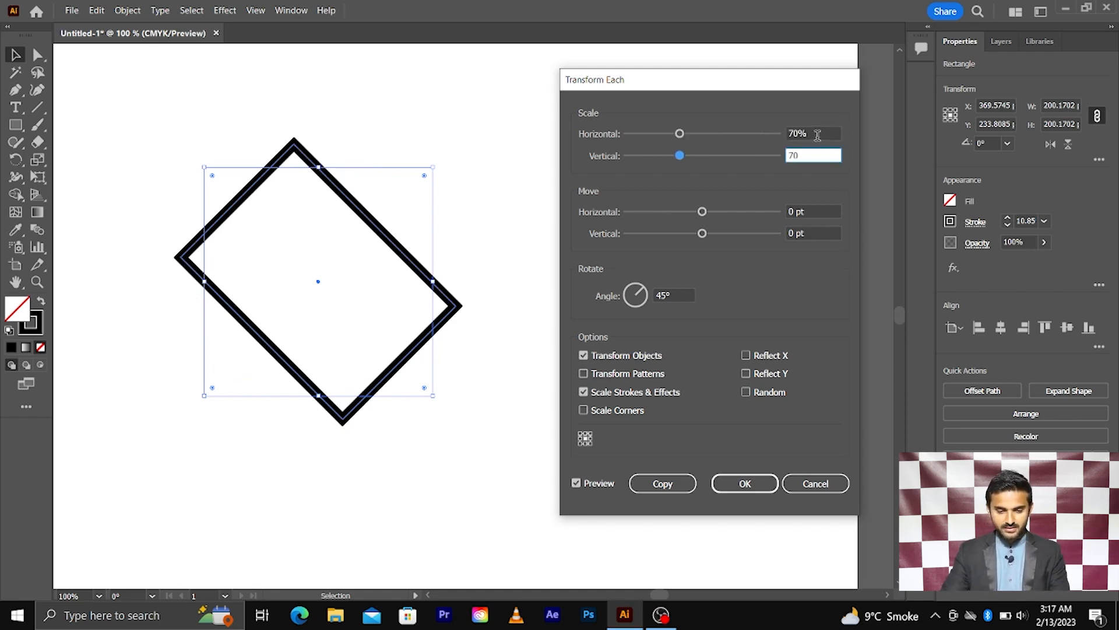
pyautogui.click(817, 133)
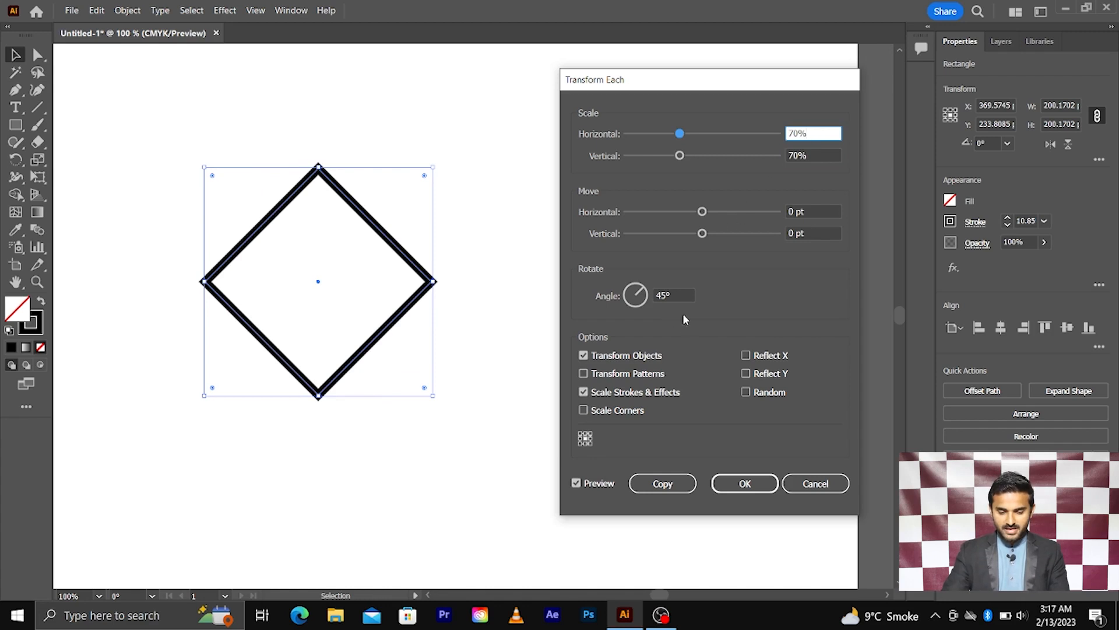
# Make the 70%, 45°-rotated diamond copy, then undo it and delete the square.
pyautogui.click(663, 483)
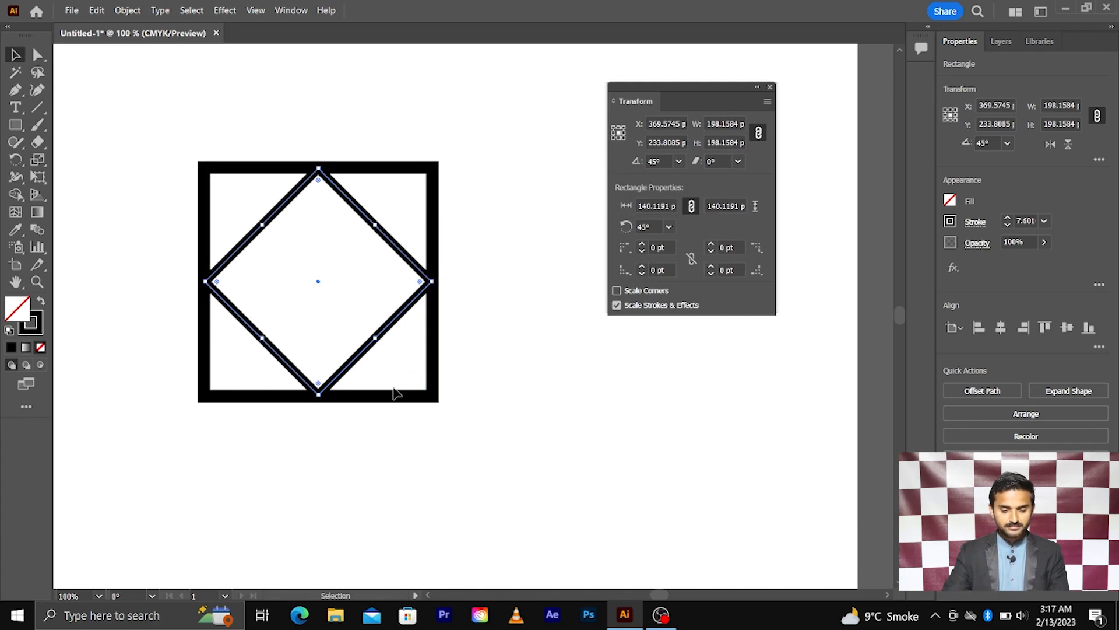
pyautogui.hotkey('ctrl', 'z')
pyautogui.press('Delete')
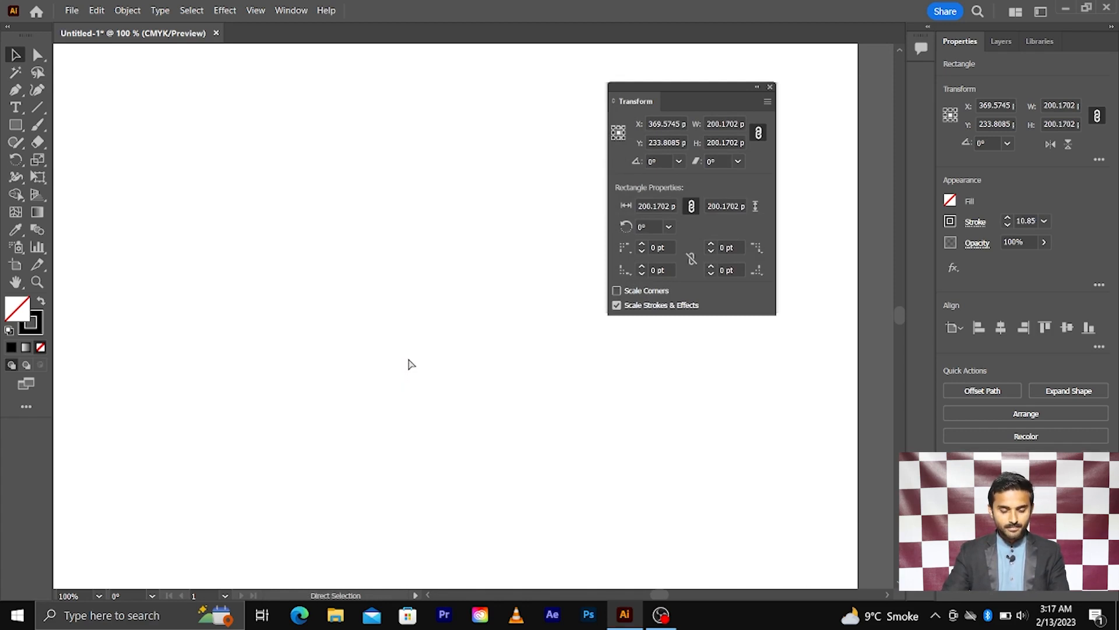
# Zoom out and draw a new 320 pt outlined square with the Rectangle tool.
pyautogui.hotkey('ctrl', '-')
pyautogui.moveTo(215, 220); pyautogui.dragTo(446, 408)
pyautogui.click(16, 125)
pyautogui.moveTo(286, 270); pyautogui.dragTo(446, 429)
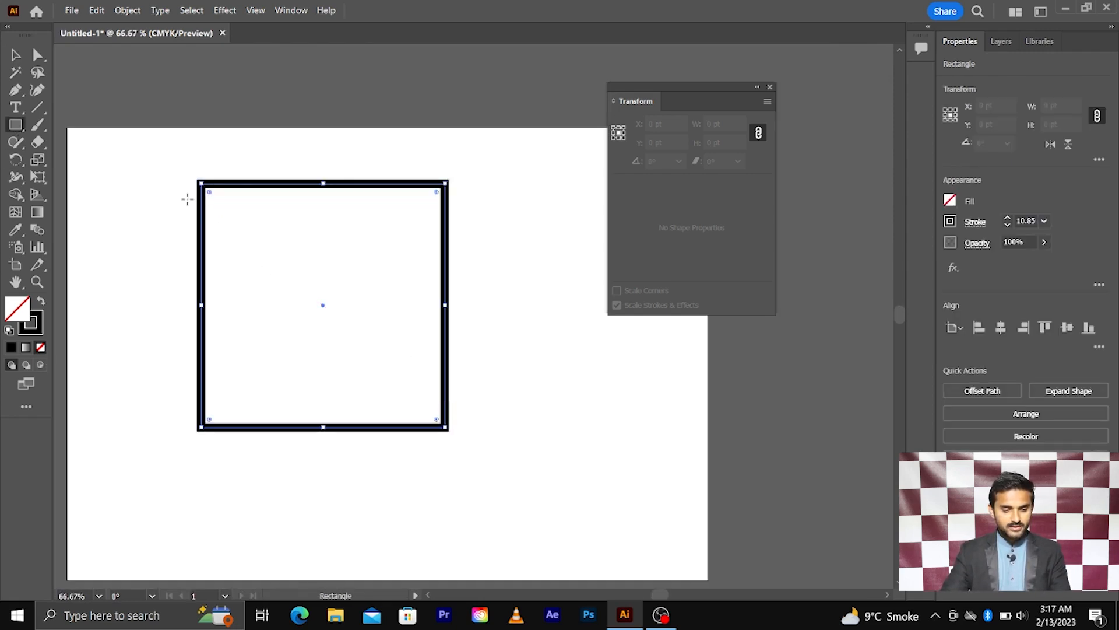
pyautogui.press('v')
# Preview Random in Transform Each on the square, then cancel without applying it.
pyautogui.rightClick(346, 184)
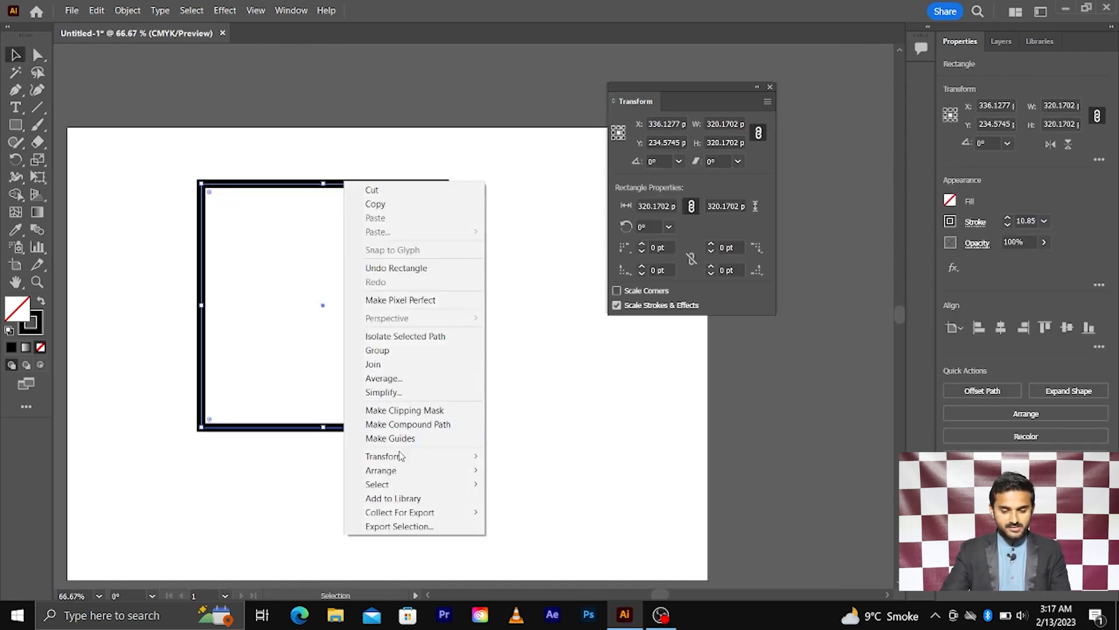
pyautogui.moveTo(432, 454)
pyautogui.click(546, 550)
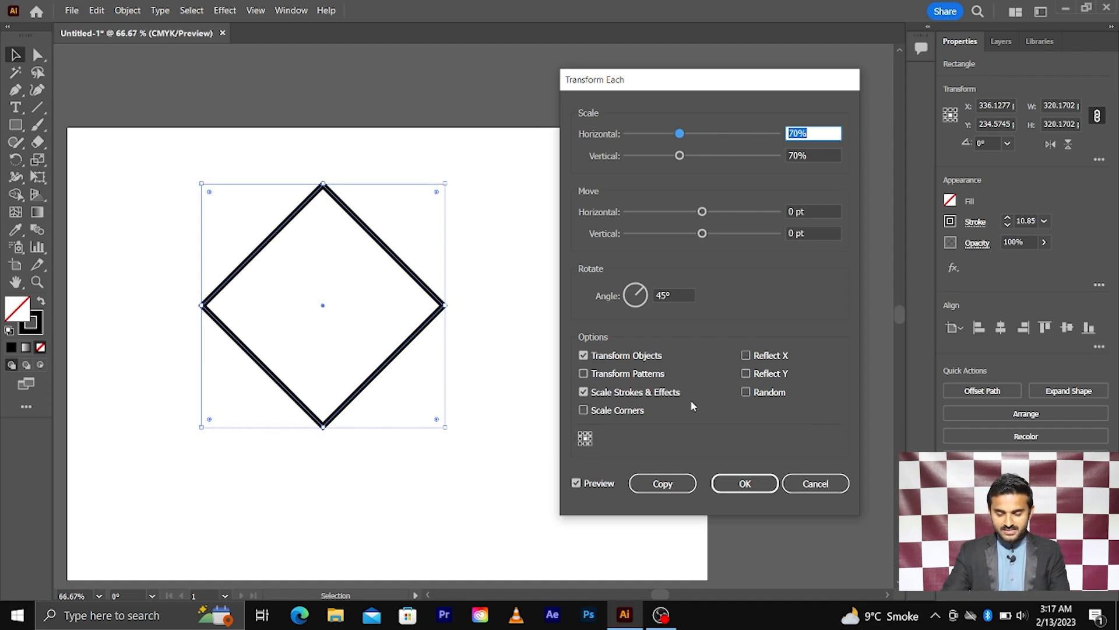
pyautogui.click(746, 392)
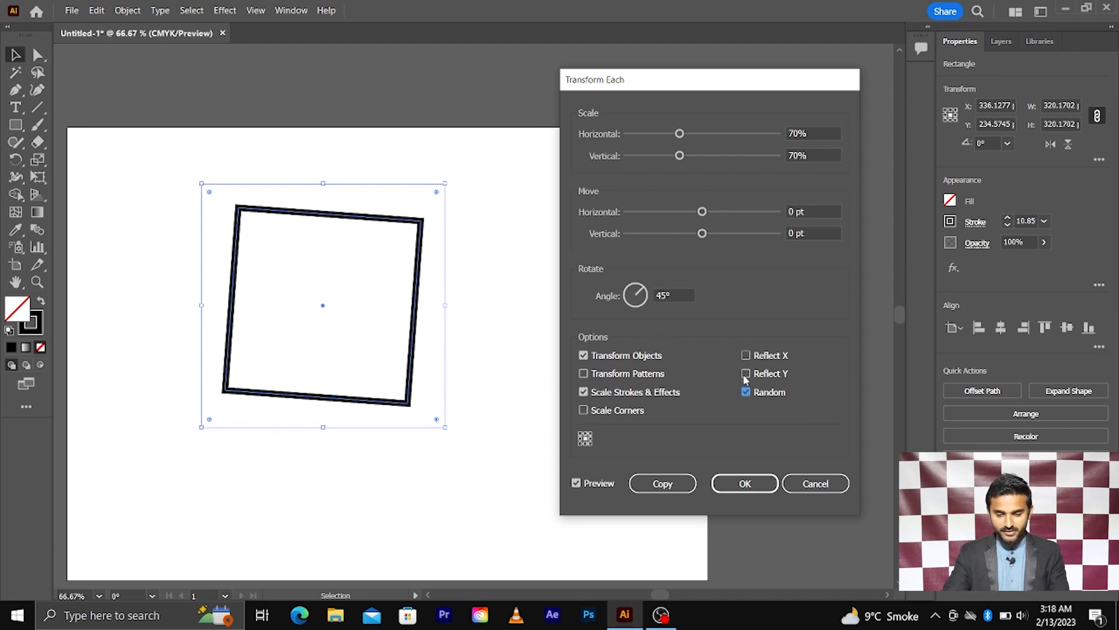
pyautogui.click(813, 484)
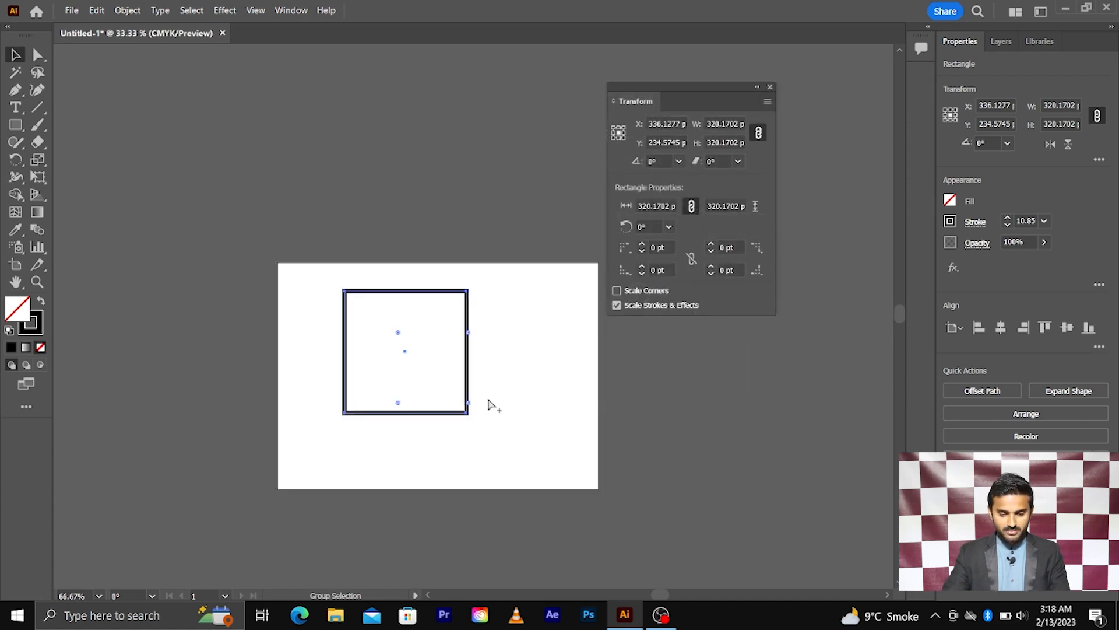
# Delete the square and draw a hexagon near the artboard's top-left with the Polygon tool.
pyautogui.press('Delete')
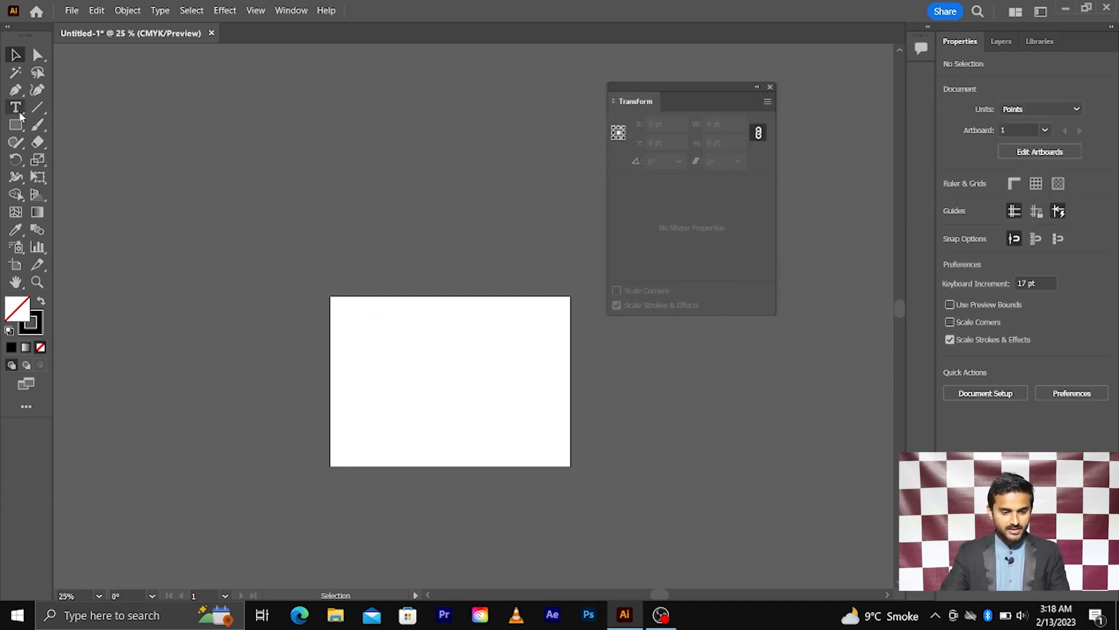
pyautogui.click(16, 125)
pyautogui.click(16, 125)
pyautogui.click(88, 180)
pyautogui.scroll(3, 338, 314)
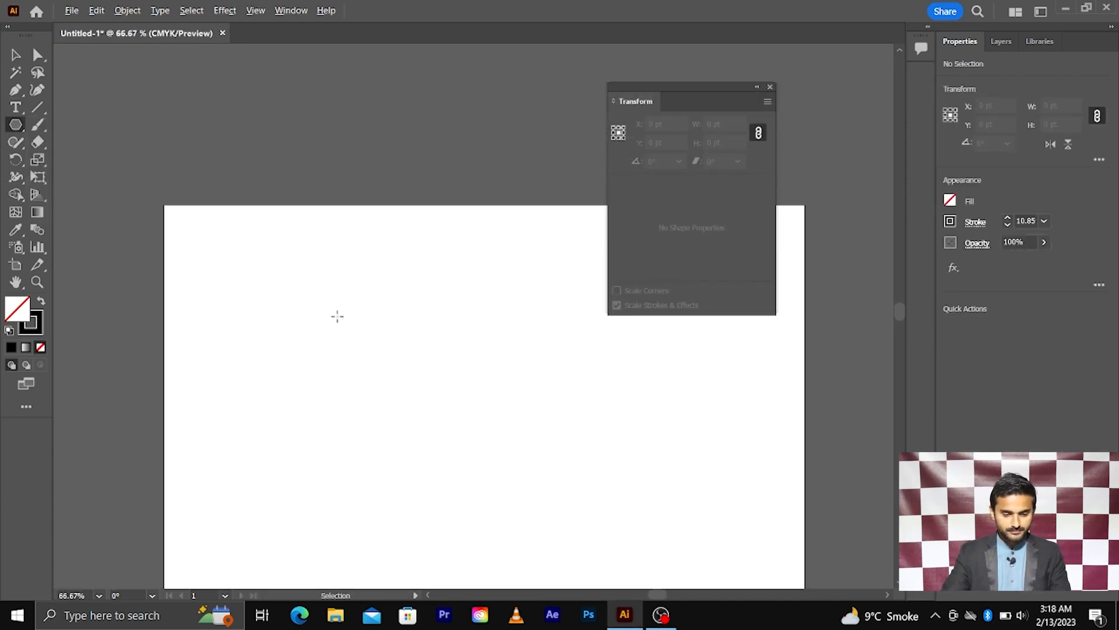
pyautogui.moveTo(250, 292); pyautogui.dragTo(297, 322)
# Duplicate the hexagon into a row of four, then repeat with Ctrl+D for three rows.
pyautogui.click(16, 55)
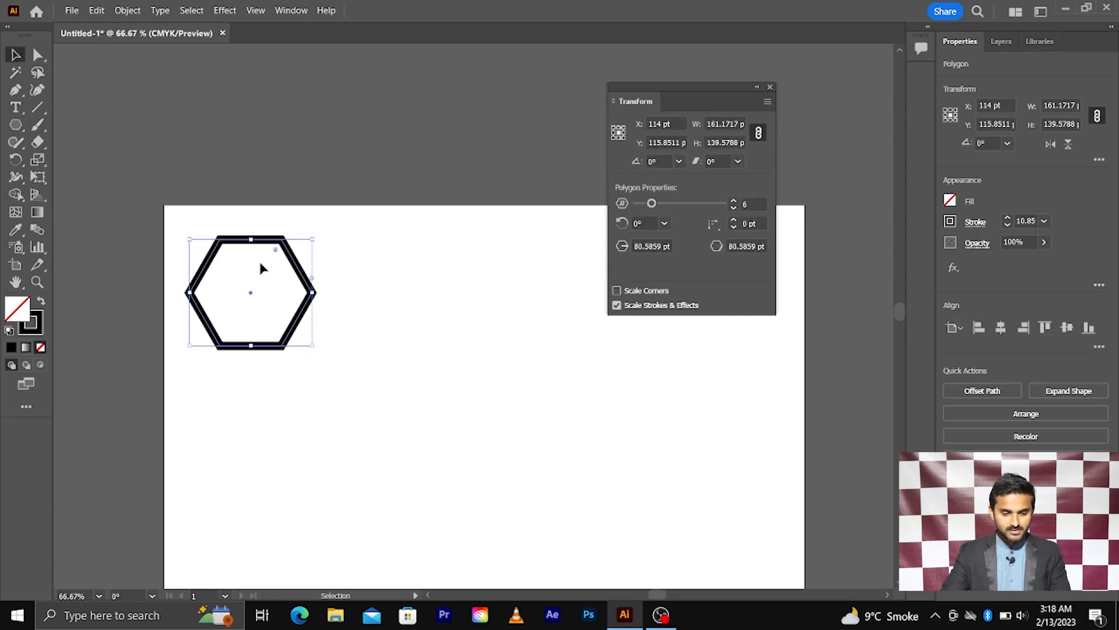
pyautogui.keyDown('alt'); pyautogui.keyDown('shift'); pyautogui.moveTo(235, 240); pyautogui.dragTo(392, 268); pyautogui.keyUp('shift'); pyautogui.keyUp('alt')
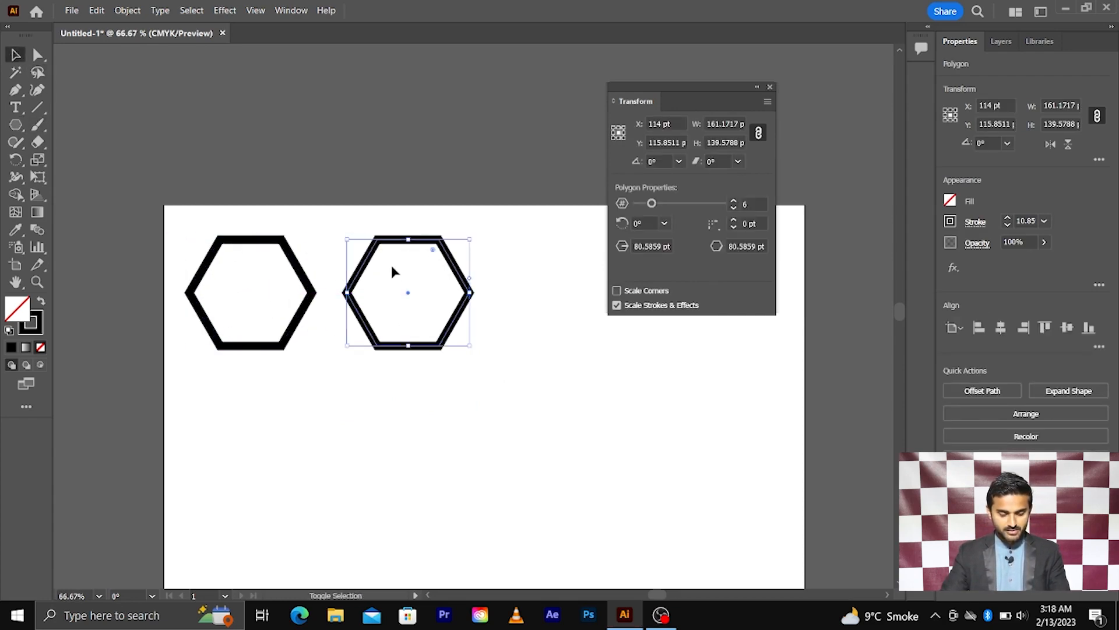
pyautogui.hotkey('ctrl', 'd')
pyautogui.hotkey('ctrl', 'd')
pyautogui.scroll(-3, 356, 277)
pyautogui.moveTo(291, 253); pyautogui.dragTo(469, 372)
pyautogui.hotkey('ctrl', 'd')
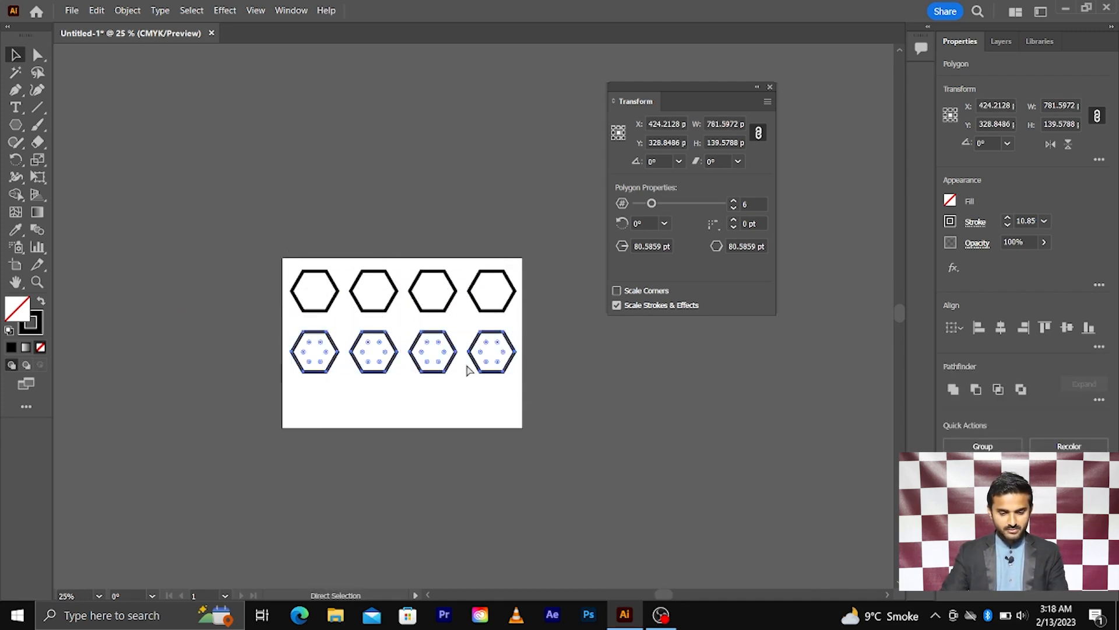
# Scale all twelve hexagons down to 367.98 by 266.28 pt and move them up-left.
pyautogui.moveTo(277, 254); pyautogui.dragTo(545, 468)
pyautogui.keyDown('alt'); pyautogui.keyDown('shift'); pyautogui.moveTo(515, 432); pyautogui.dragTo(458, 390); pyautogui.keyUp('shift'); pyautogui.keyUp('alt')
pyautogui.moveTo(411, 361); pyautogui.dragTo(398, 346)
pyautogui.scroll(2, 395, 339)
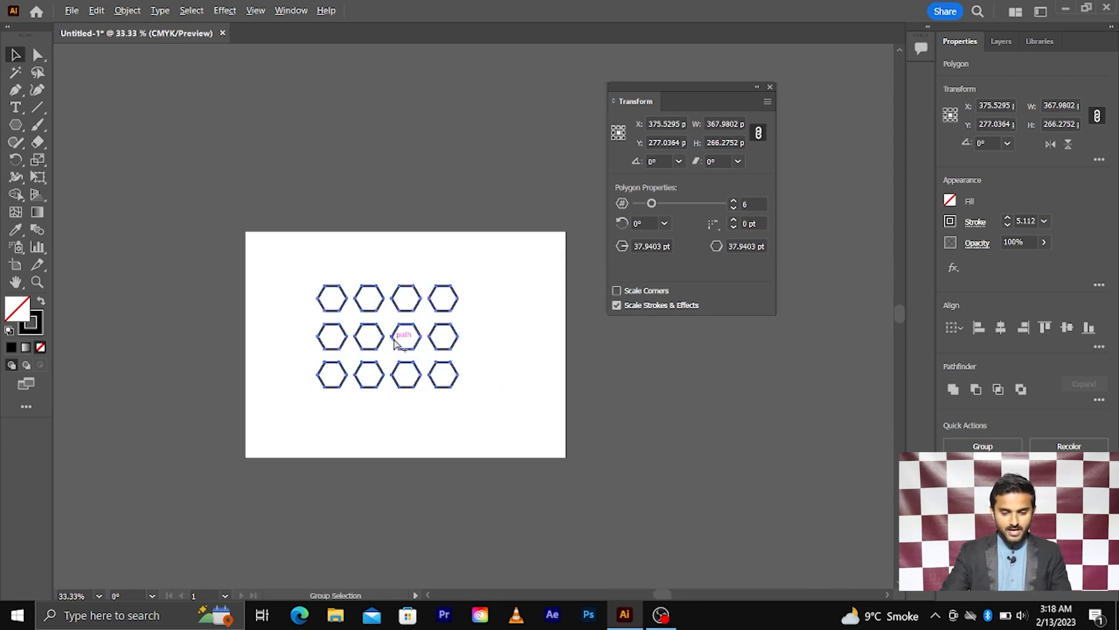
pyautogui.scroll(1, 406, 324)
# Open Transform Each for the hexagons and nudge the rotation angle to about 79°.
pyautogui.rightClick(407, 320)
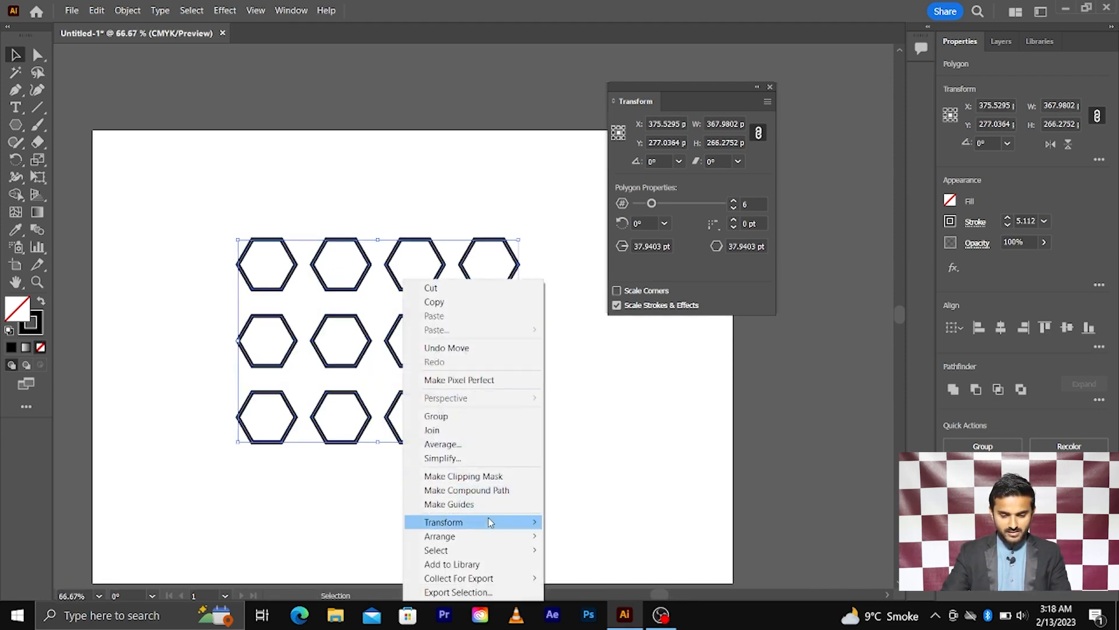
pyautogui.moveTo(466, 522)
pyautogui.click(593, 503)
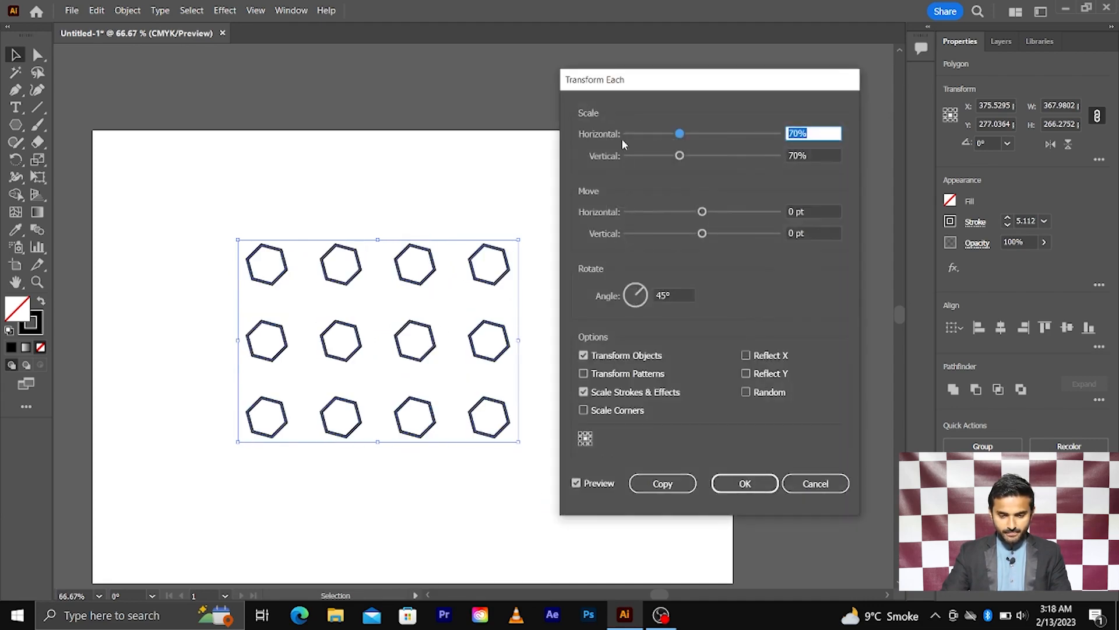
pyautogui.moveTo(622, 86); pyautogui.dragTo(743, 109)
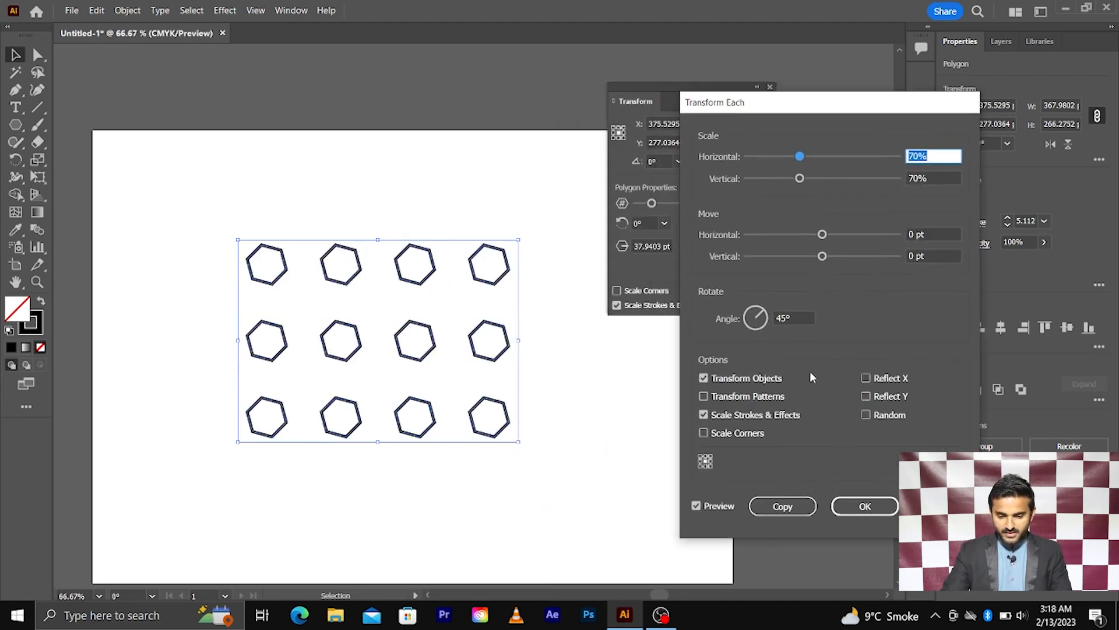
pyautogui.click(803, 317)
pyautogui.press('Up')
pyautogui.press('Up')
pyautogui.press('Up')
pyautogui.press('Up')
pyautogui.press('Up')
pyautogui.press('Up')
pyautogui.press('Up')
pyautogui.press('Up')
pyautogui.press('Up')
pyautogui.press('Up')
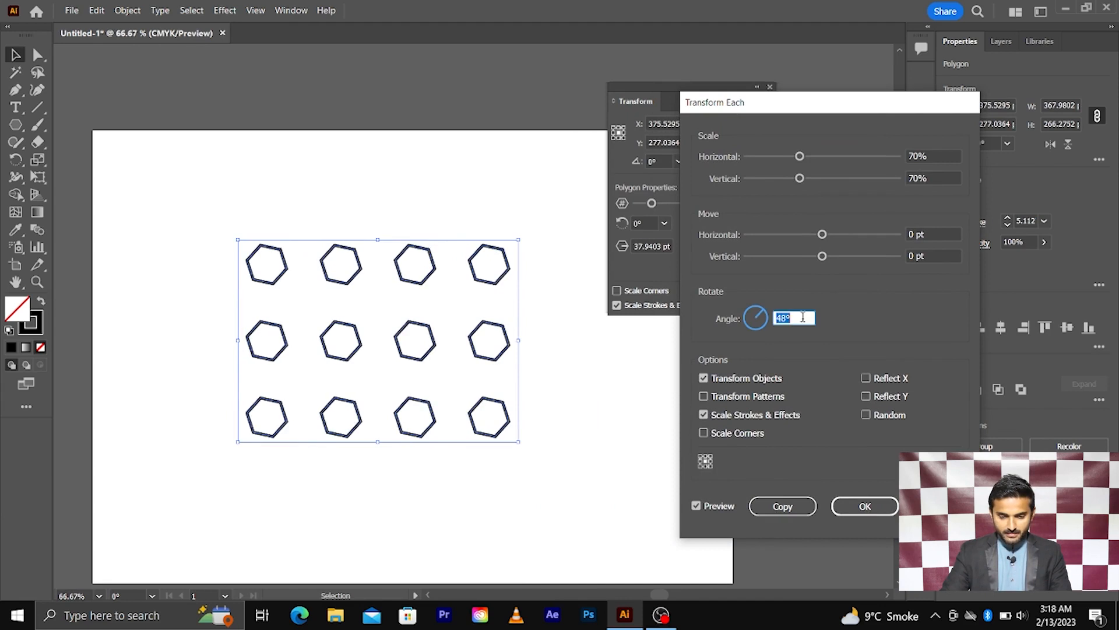
pyautogui.press('Up')
pyautogui.press('Up')
pyautogui.press('Up')
pyautogui.press('Up')
pyautogui.press('Up')
pyautogui.press('Up')
pyautogui.press('Up')
pyautogui.press('Up')
pyautogui.press('Up')
pyautogui.press('Up')
pyautogui.press('Up')
pyautogui.press('Up')
pyautogui.press('Up')
pyautogui.press('Up')
pyautogui.press('Up')
pyautogui.press('Up')
pyautogui.press('Up')
pyautogui.press('Up')
pyautogui.press('Up')
pyautogui.press('Up')
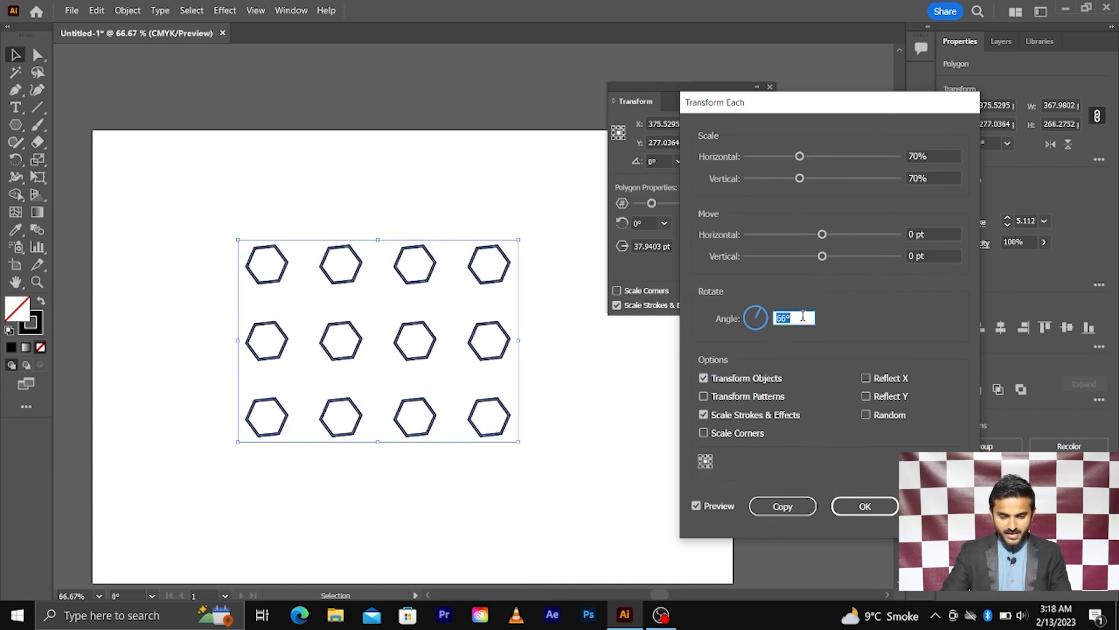
pyautogui.press('Up')
pyautogui.press('Up')
pyautogui.press('Up')
pyautogui.press('Up')
pyautogui.press('Up')
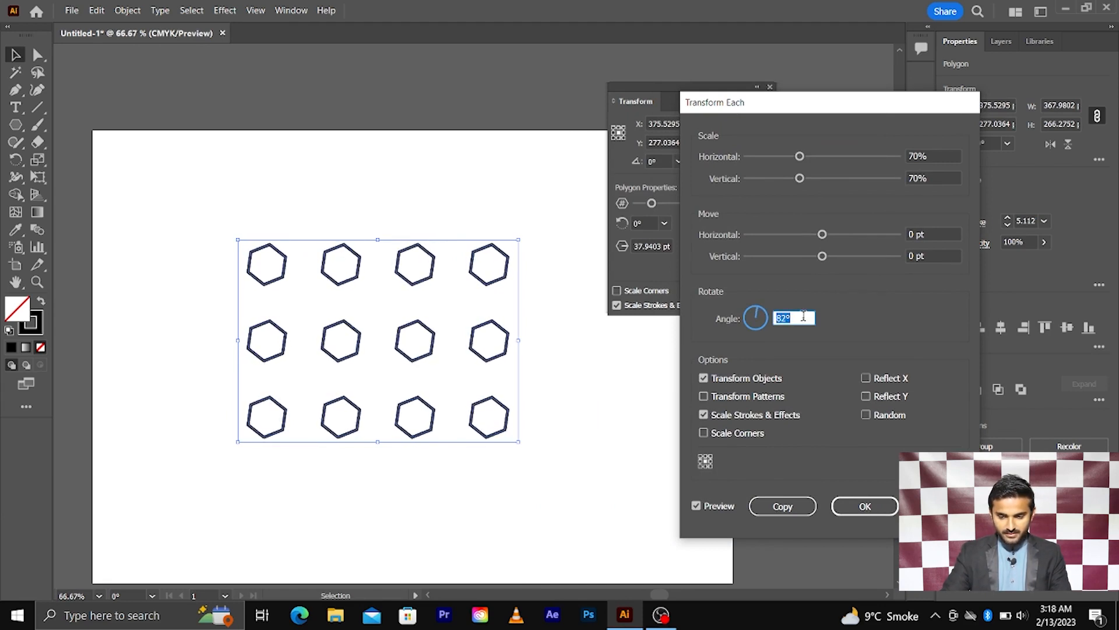
pyautogui.press('Down')
pyautogui.press('Down')
pyautogui.press('Down')
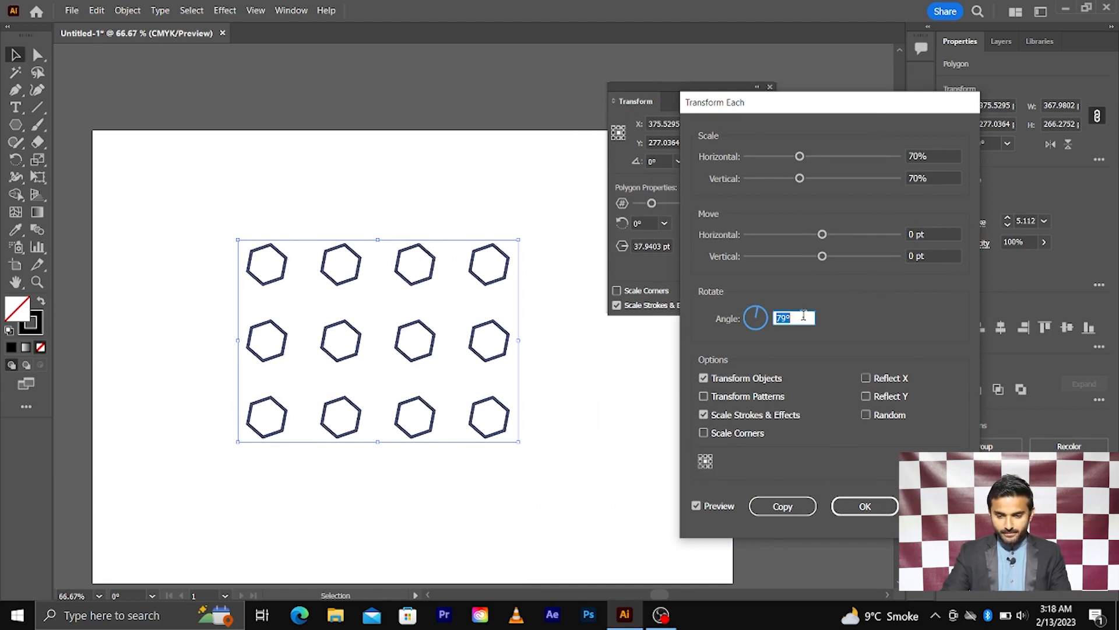
# Set scale to 100%/100%, check Random, raise the angle to about 103°, and make copies.
pyautogui.click(942, 153)
pyautogui.write('100')
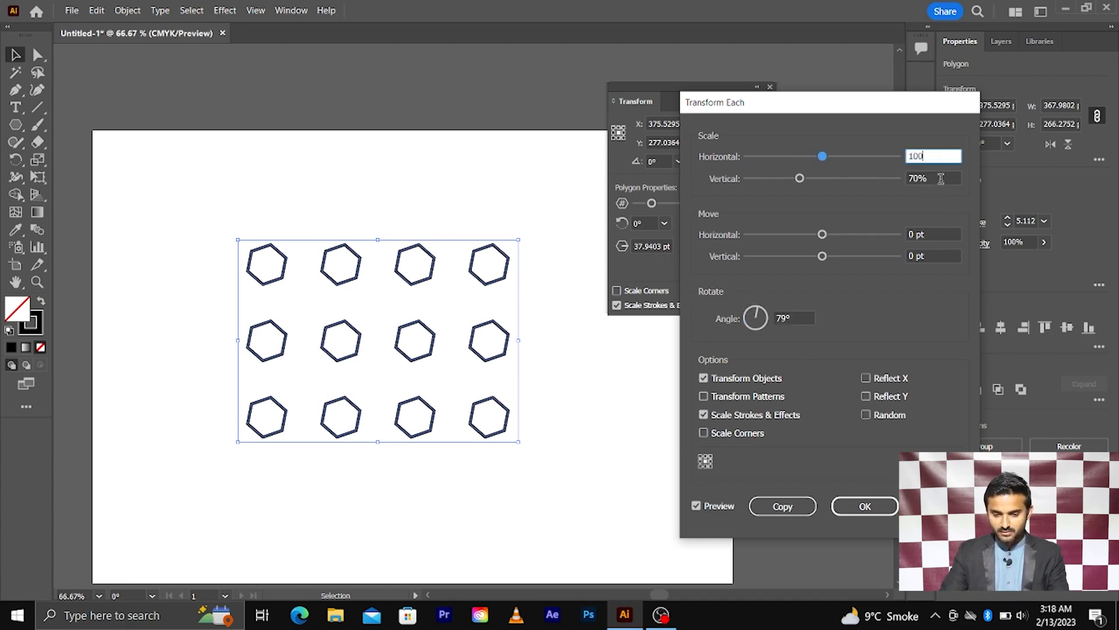
pyautogui.click(941, 179)
pyautogui.write('100')
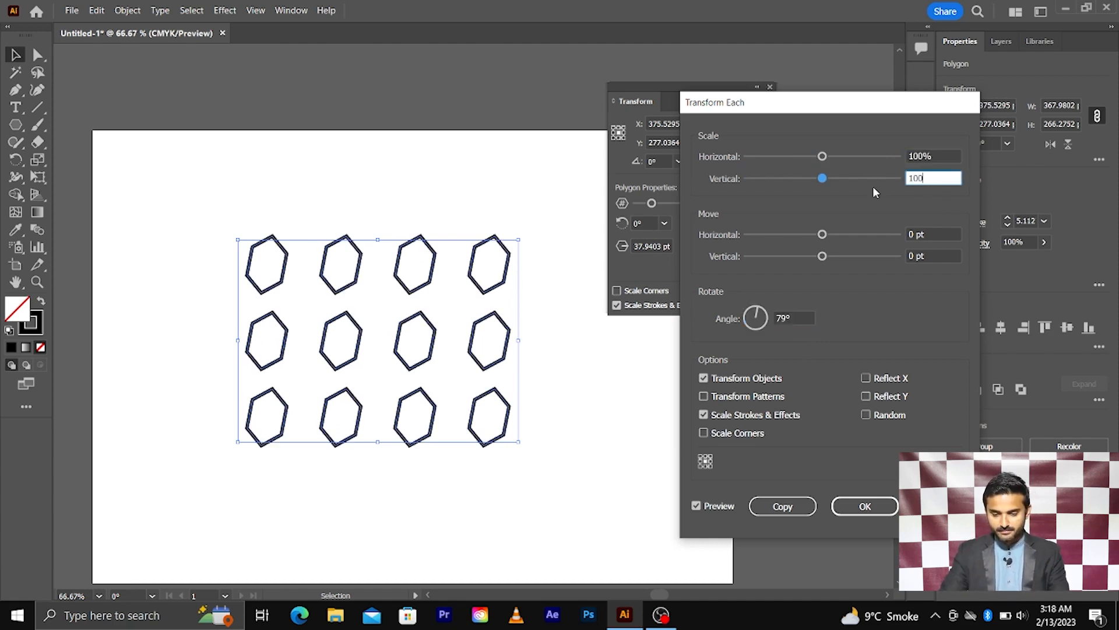
pyautogui.click(869, 415)
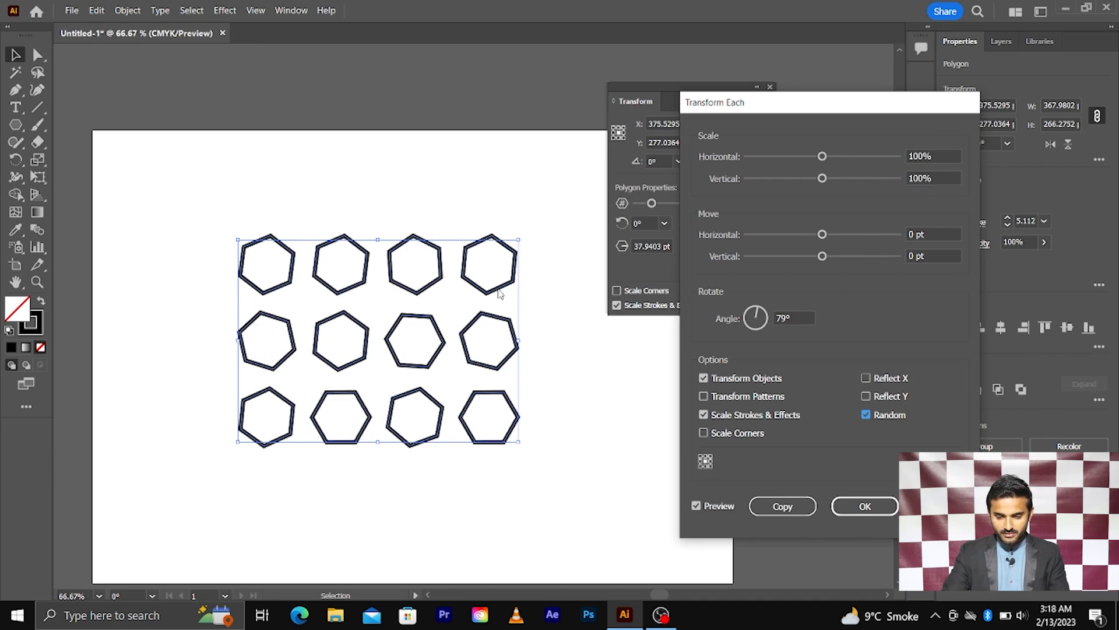
pyautogui.click(787, 318)
pyautogui.scroll(12, 787, 317)
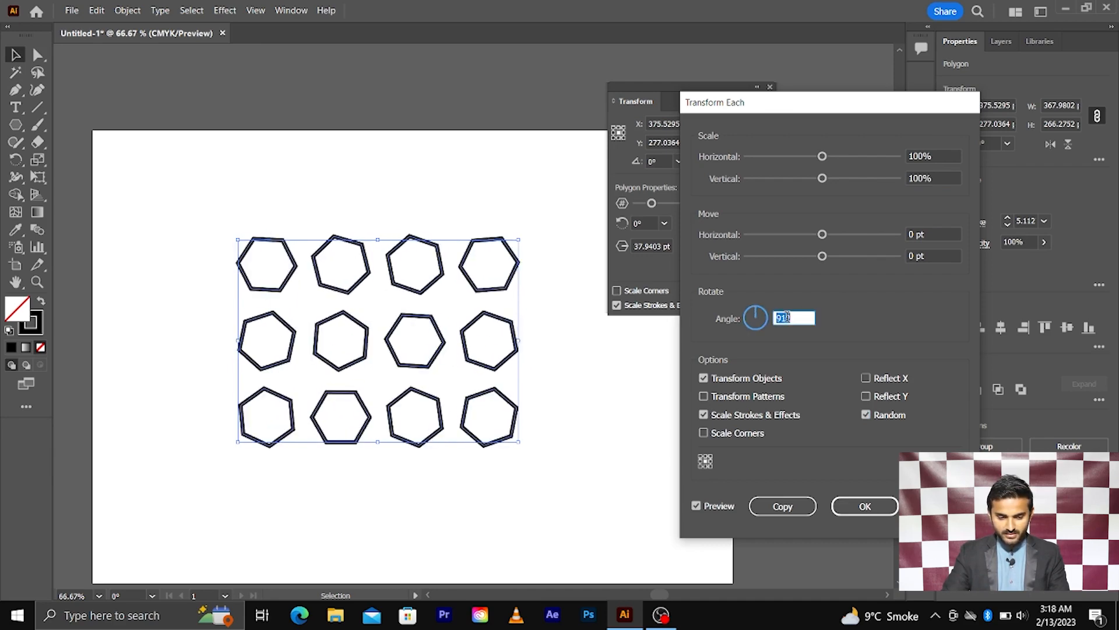
pyautogui.scroll(12, 787, 318)
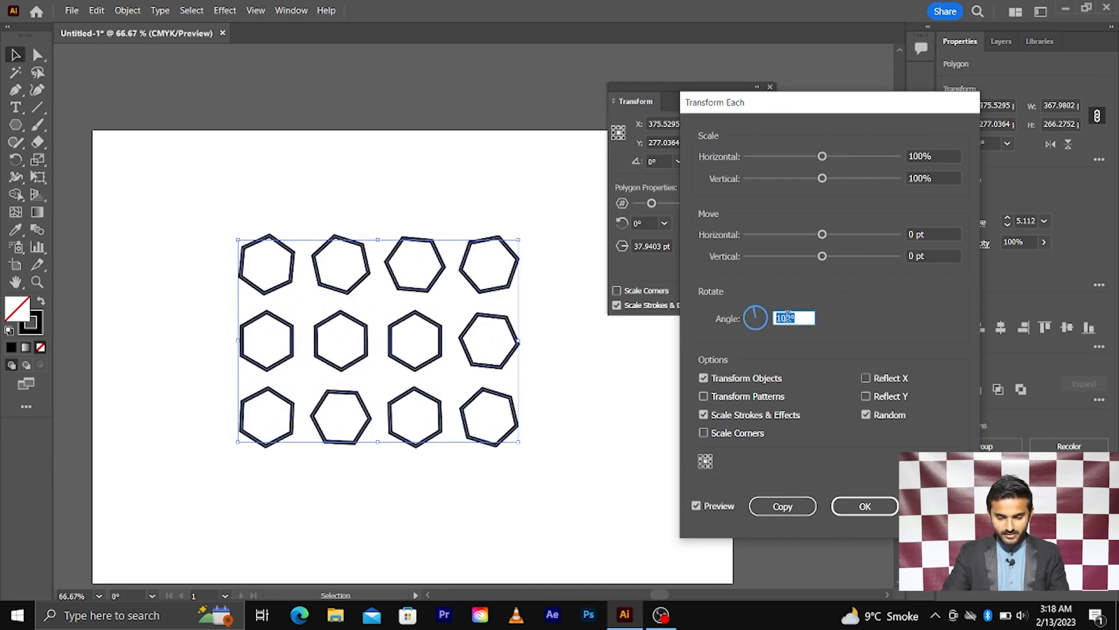
pyautogui.click(778, 507)
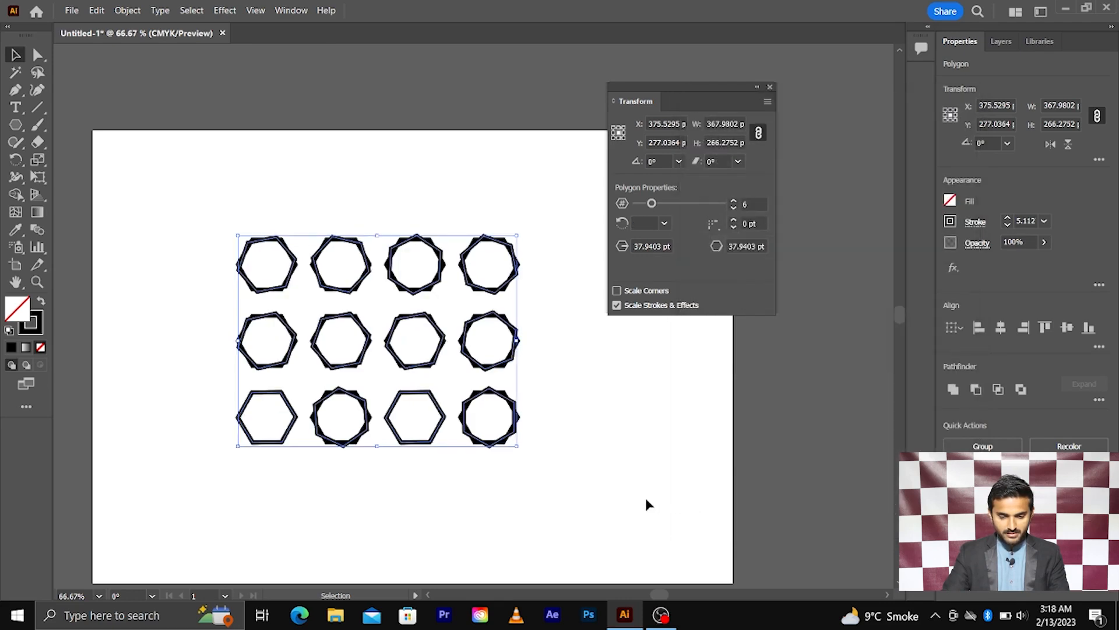
# Undo the hexagon copies and apply Transform Each with OK to randomly rotate the originals.
pyautogui.click(633, 493)
pyautogui.scroll(2, 477, 337)
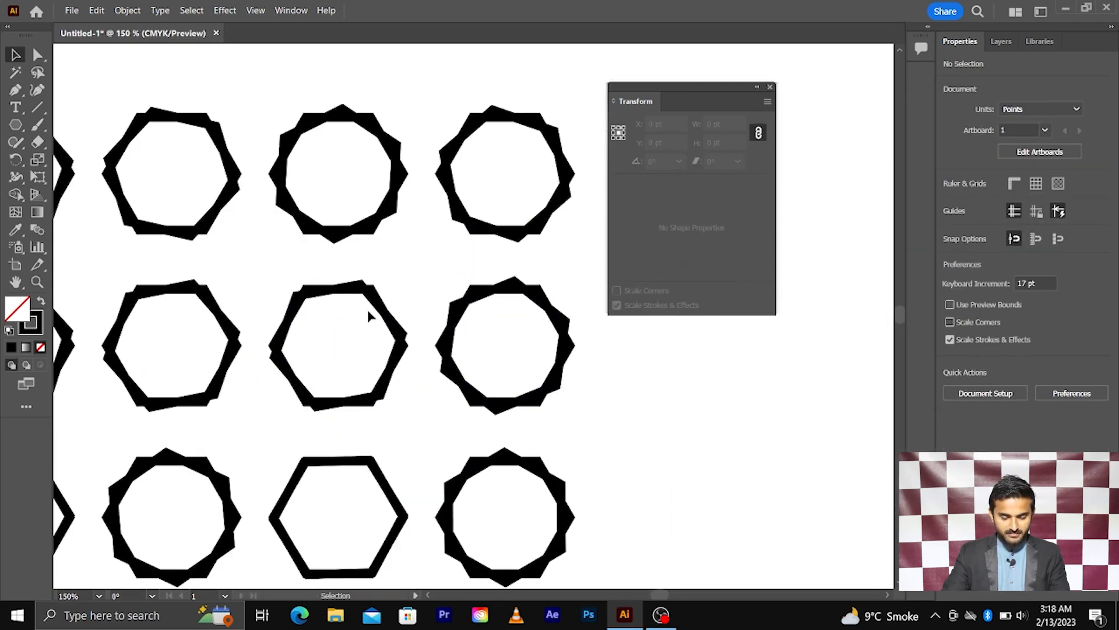
pyautogui.hotkey('ctrl', 'z')
pyautogui.scroll(-1, 439, 323)
pyautogui.rightClick(422, 311)
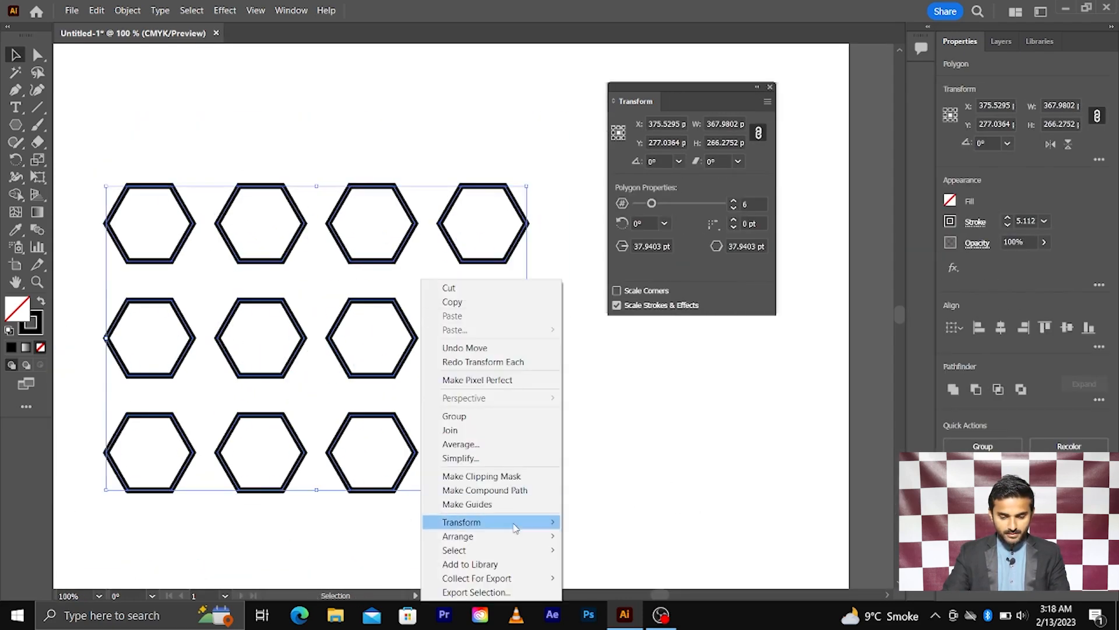
pyautogui.moveTo(536, 523)
pyautogui.click(612, 504)
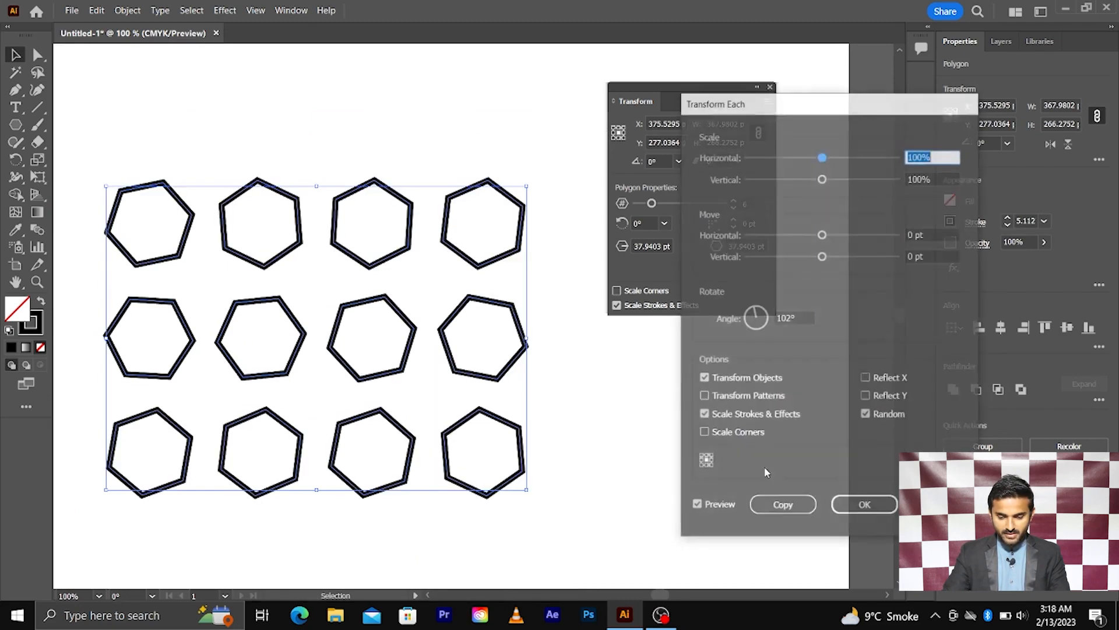
pyautogui.click(868, 507)
# Select all twelve hexagons and delete the grid.
pyautogui.click(609, 428)
pyautogui.scroll(-4, 607, 421)
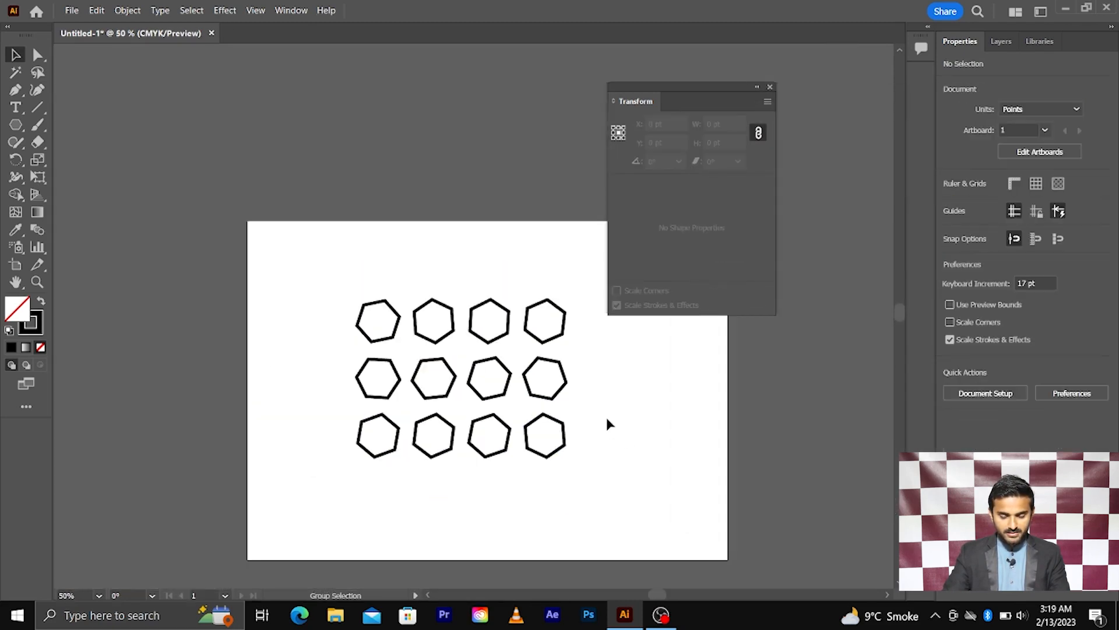
pyautogui.scroll(3, 608, 418)
pyautogui.moveTo(561, 283); pyautogui.dragTo(218, 443)
pyautogui.press('Delete')
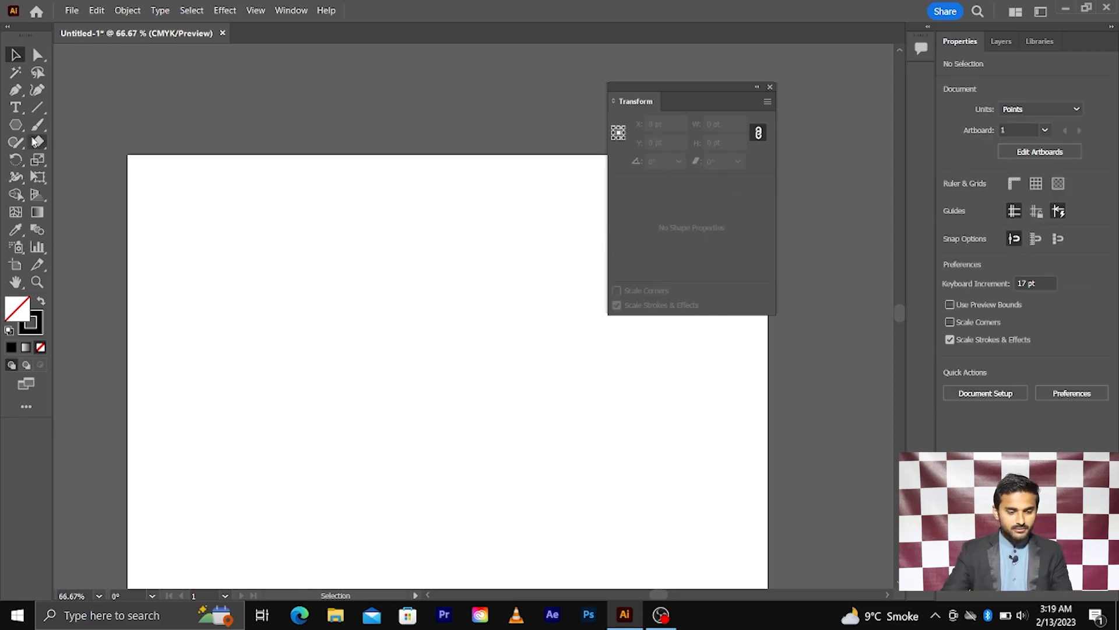
# Draw a square centred on the artboard with the Rectangle tool.
pyautogui.click(21, 130)
pyautogui.click(75, 125)
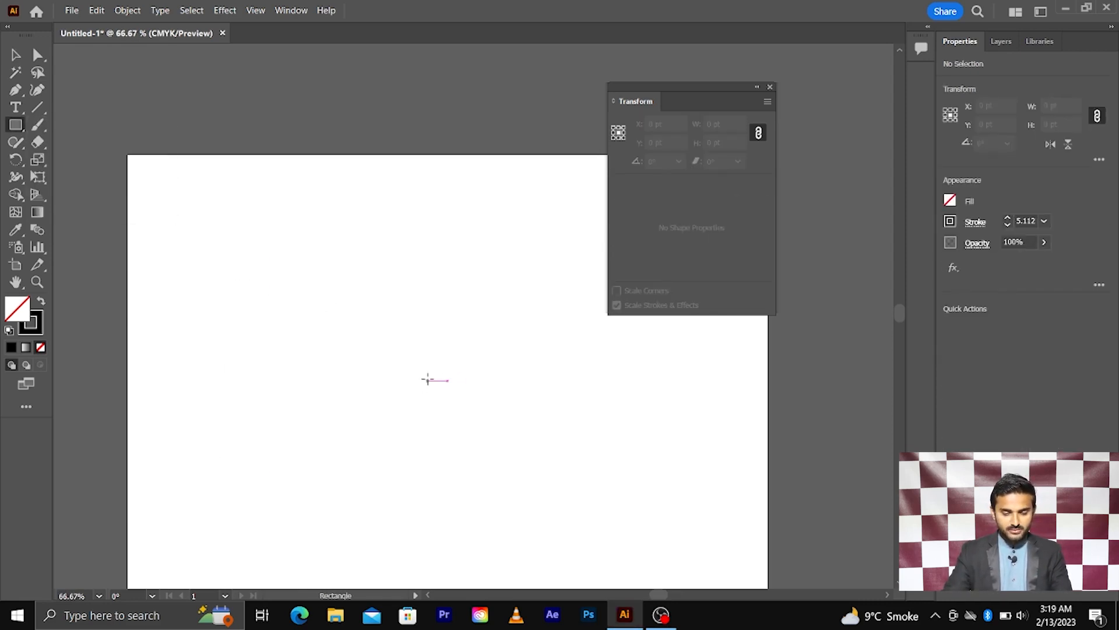
pyautogui.moveTo(428, 380)
pyautogui.mouseDown()
pyautogui.moveTo(595, 515)
pyautogui.moveTo(609, 563)
pyautogui.mouseUp()
pyautogui.press('v')
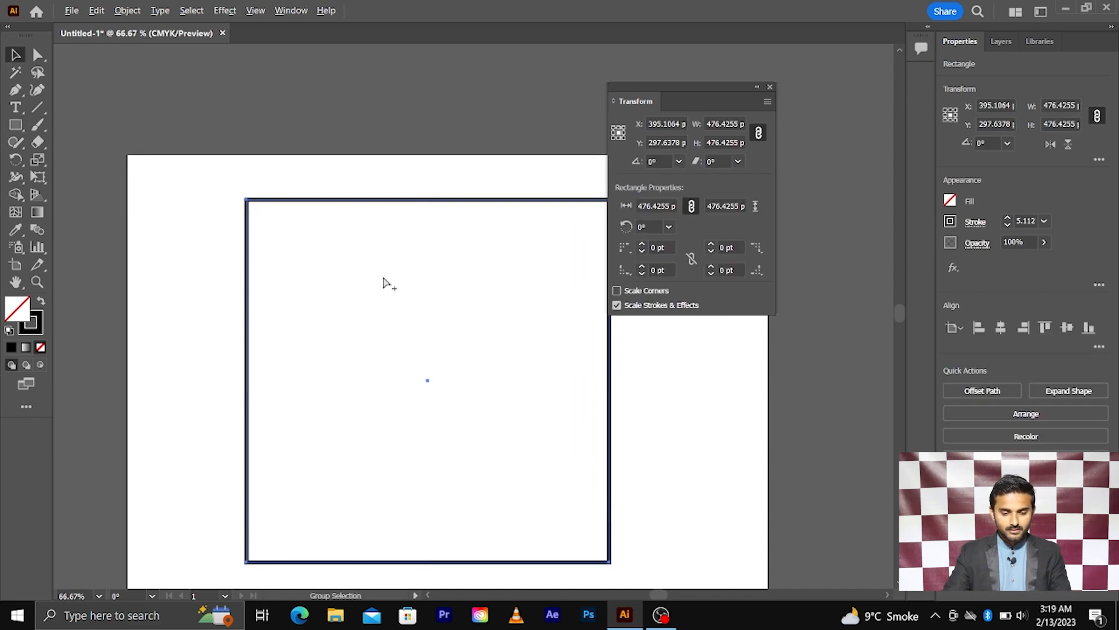
pyautogui.hotkey('ctrl', '-')
# Use Transform Each with random off to make a copy of the square rotated 105°.
pyautogui.rightClick(374, 267)
pyautogui.moveTo(477, 523)
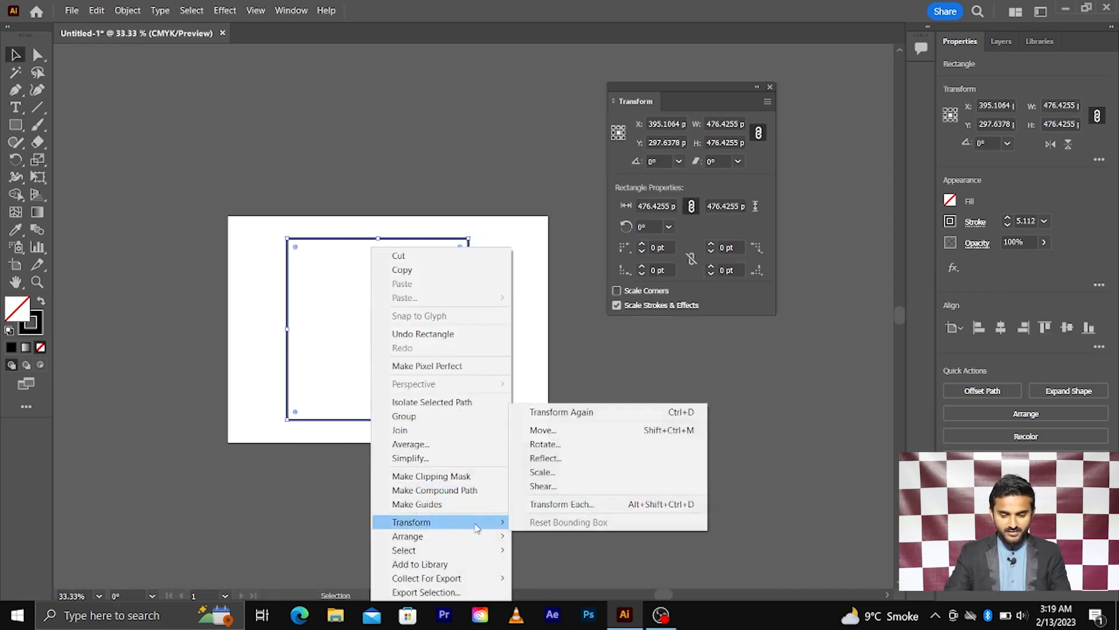
pyautogui.click(554, 503)
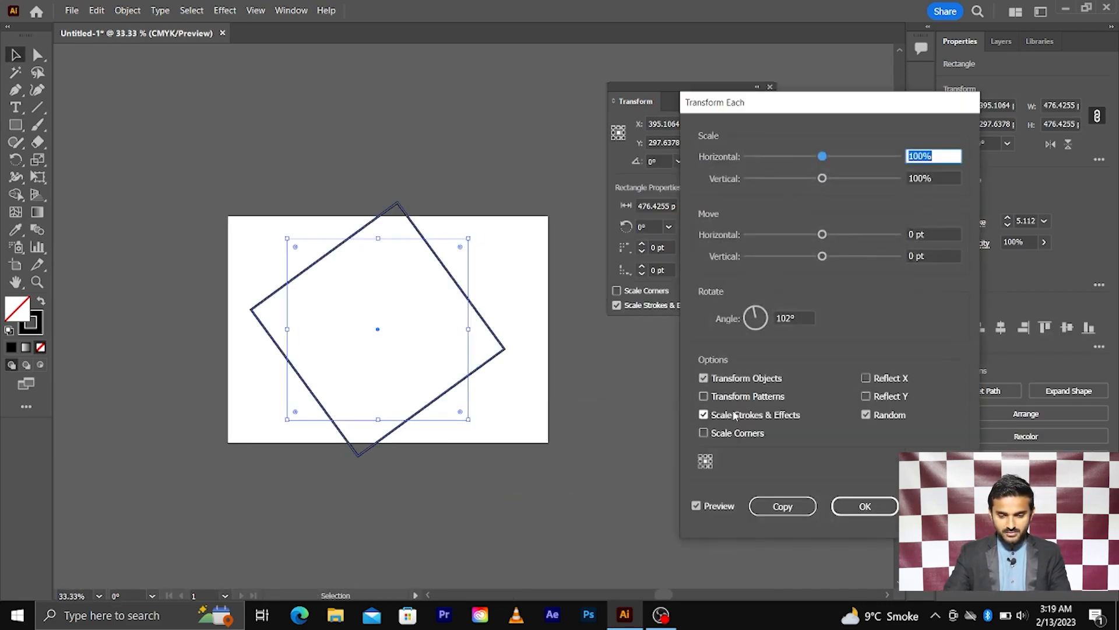
pyautogui.click(867, 415)
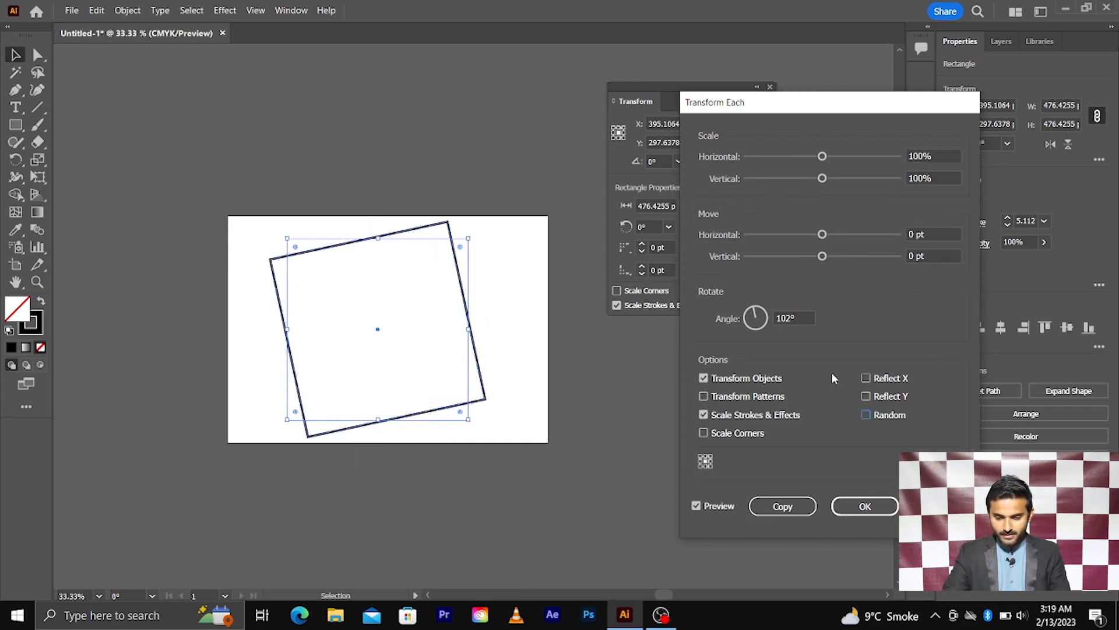
pyautogui.click(791, 318)
pyautogui.press('Up')
pyautogui.press('Up')
pyautogui.press('Up')
pyautogui.press('Up')
pyautogui.press('Up')
pyautogui.press('Up')
pyautogui.press('Up')
pyautogui.press('Up')
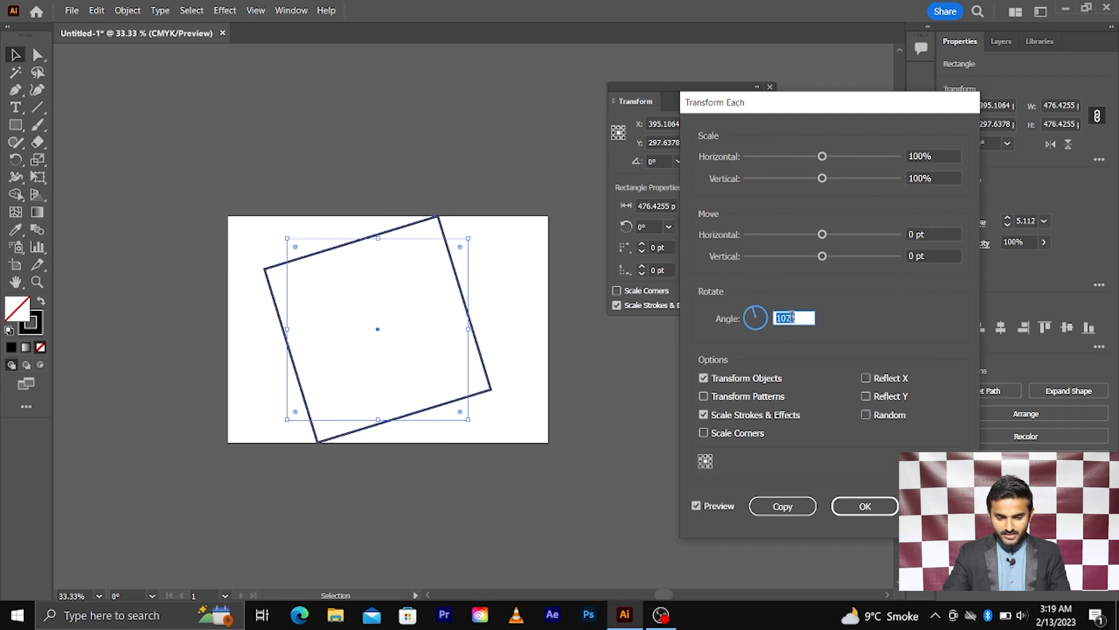
pyautogui.press('Down')
pyautogui.press('Down')
pyautogui.press('Down')
pyautogui.press('Down')
pyautogui.press('Down')
pyautogui.press('Down')
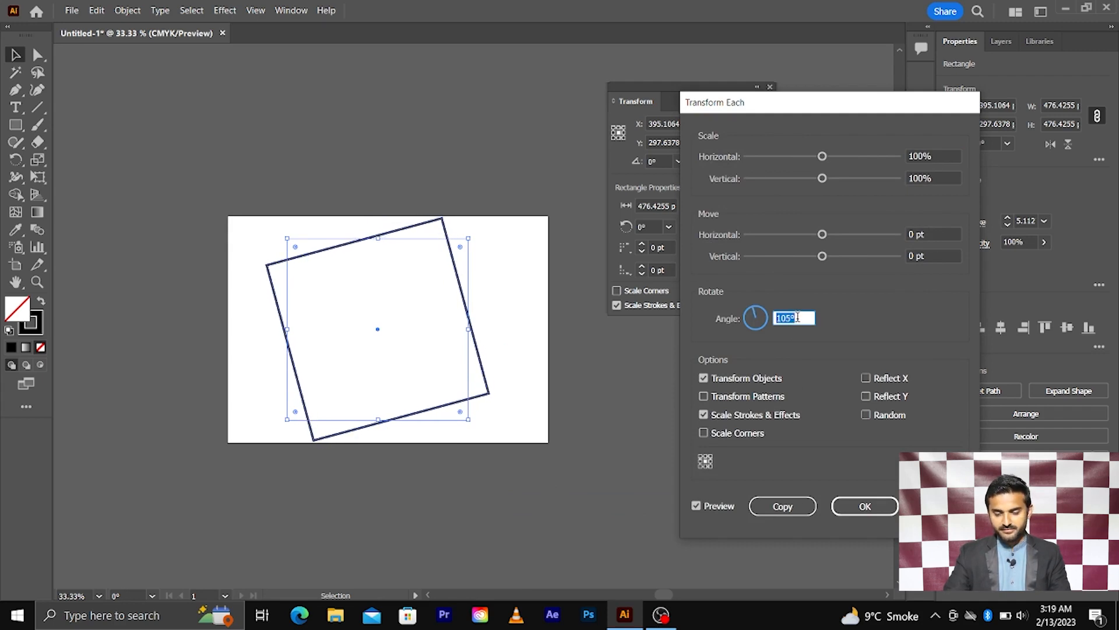
pyautogui.click(782, 506)
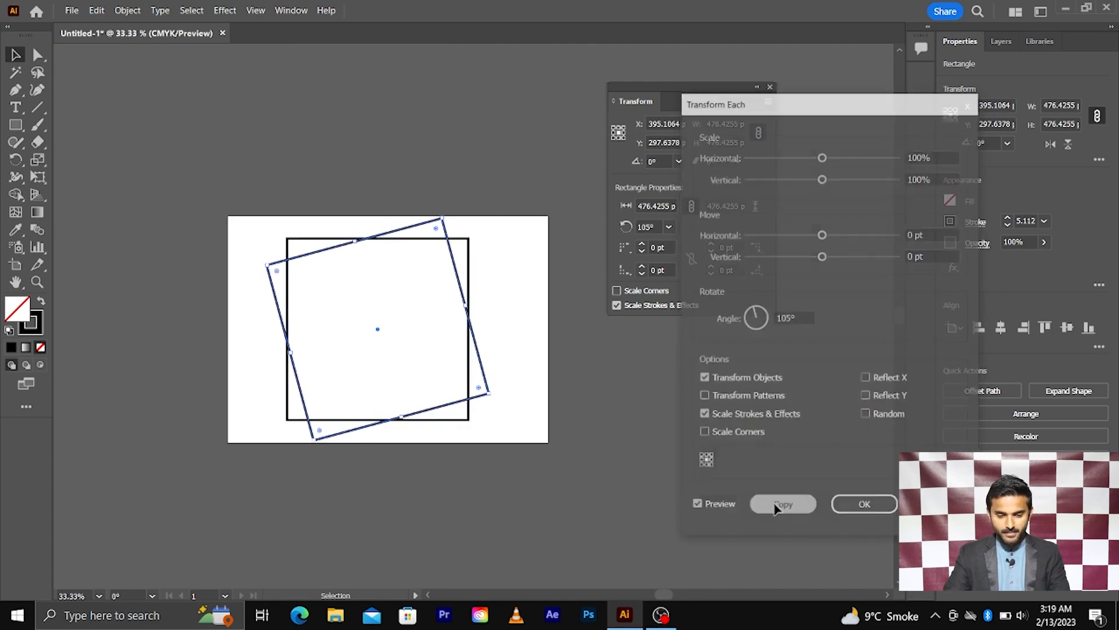
# Repeat the rotated copy three more times with Ctrl+D, then select all and delete the rosette.
pyautogui.hotkey('ctrl', 'd')
pyautogui.hotkey('ctrl', 'd')
pyautogui.hotkey('ctrl', 'd')
pyautogui.hotkey('ctrl', 'd')
pyautogui.hotkey('ctrl', 'd')
pyautogui.hotkey('ctrl', 'd')
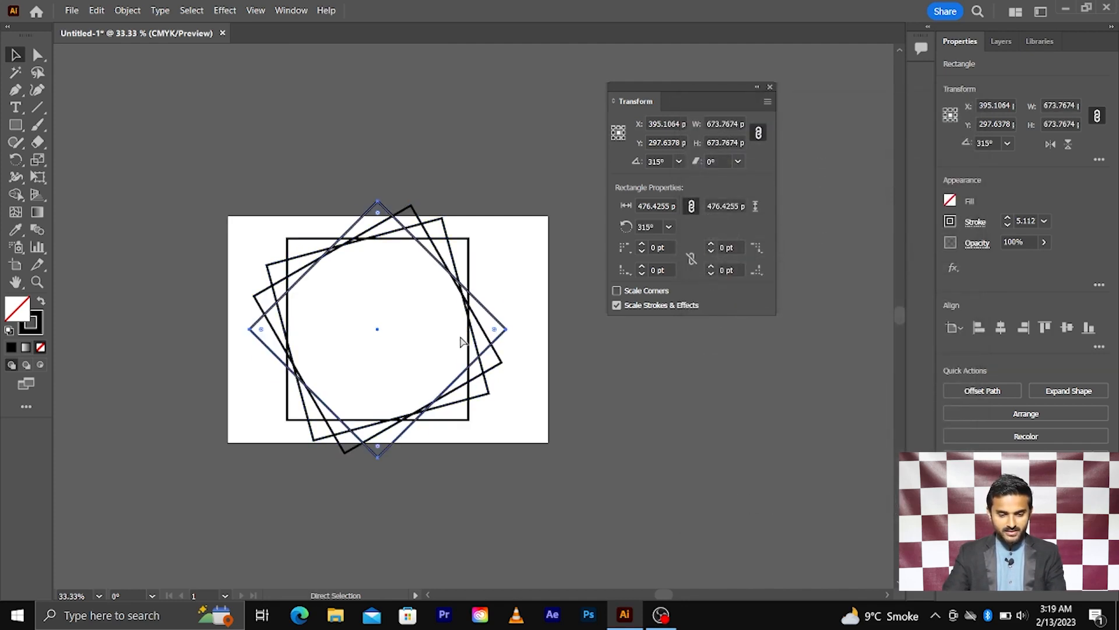
pyautogui.hotkey('ctrl', 'd')
pyautogui.hotkey('ctrl', 'd')
pyautogui.hotkey('ctrl', 'd')
pyautogui.hotkey('ctrl', 'd')
pyautogui.hotkey('ctrl', 'd')
pyautogui.hotkey('ctrl', 'd')
pyautogui.hotkey('ctrl', 'd')
pyautogui.hotkey('ctrl', 'd')
pyautogui.hotkey('ctrl', 'd')
pyautogui.hotkey('ctrl', 'd')
pyautogui.hotkey('ctrl', 'd')
pyautogui.hotkey('ctrl', 'd')
pyautogui.hotkey('ctrl', 'd')
pyautogui.hotkey('ctrl', 'd')
pyautogui.hotkey('ctrl', 'd')
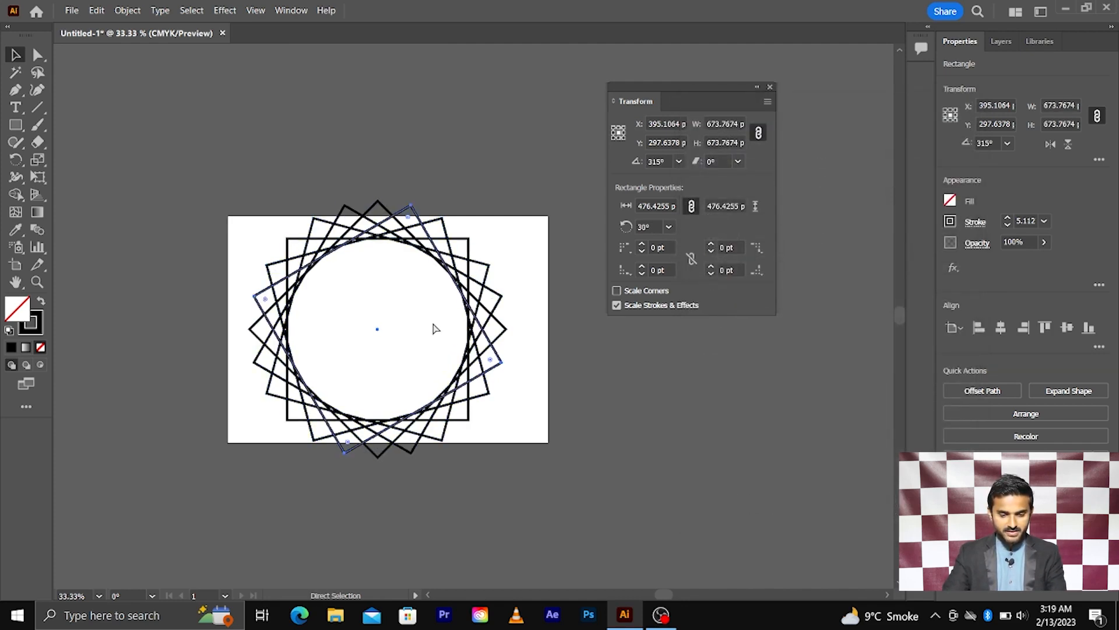
pyautogui.scroll(3, 283, 285)
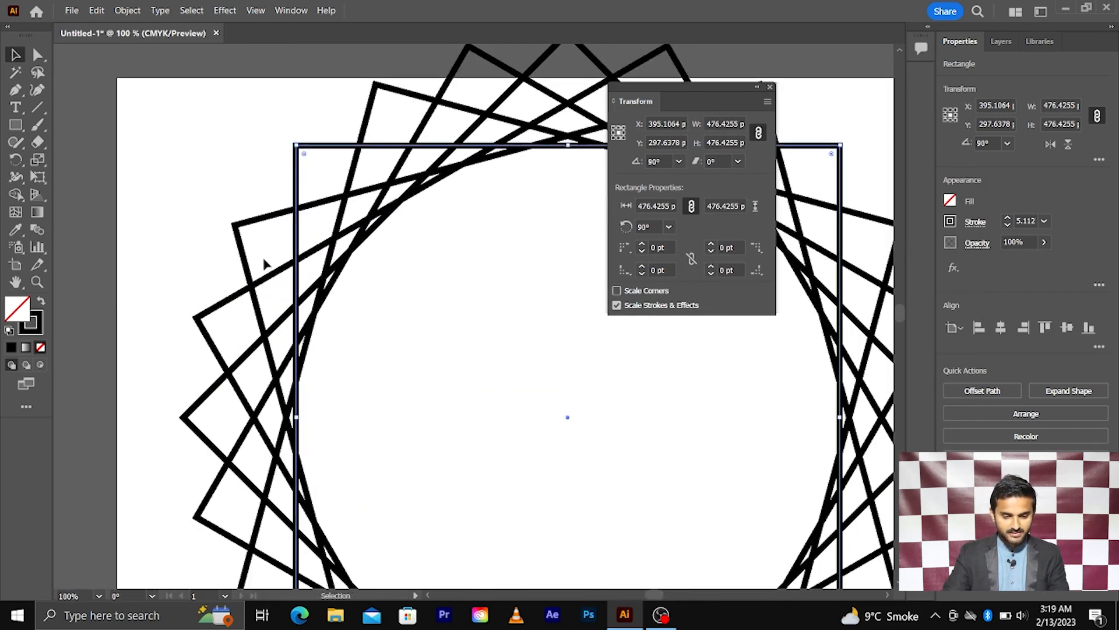
pyautogui.scroll(-2, 280, 256)
pyautogui.hotkey('ctrl', 'd')
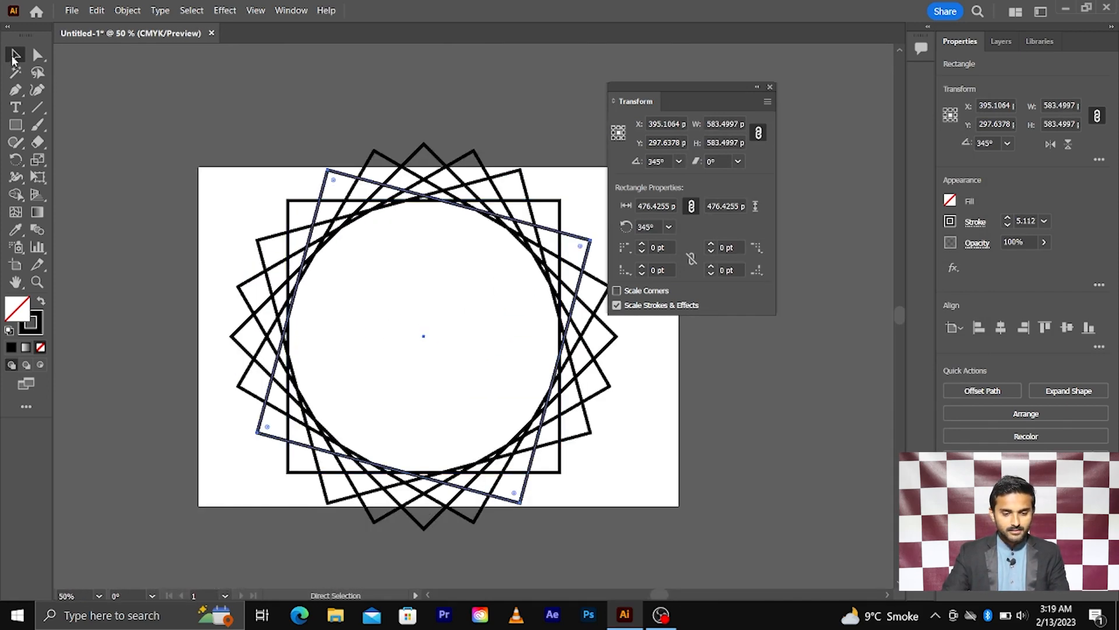
pyautogui.hotkey('ctrl', 'a')
pyautogui.press('Delete')
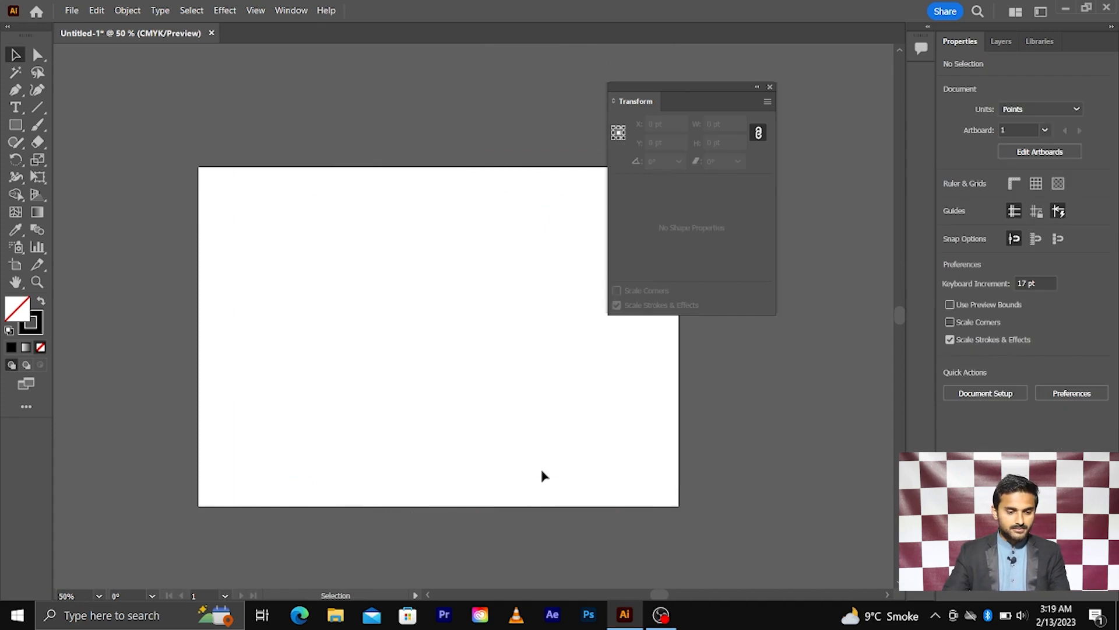
# Draw a hexagon on the left of the artboard with the Polygon tool.
pyautogui.click(15, 124)
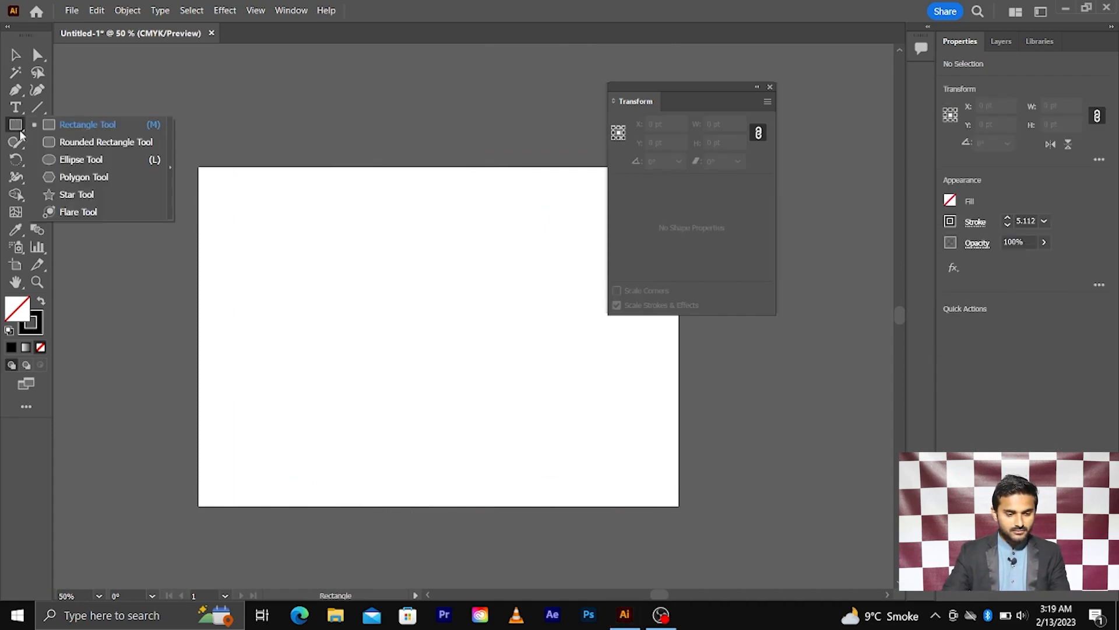
pyautogui.click(68, 184)
pyautogui.moveTo(387, 314); pyautogui.dragTo(472, 363)
pyautogui.press('v')
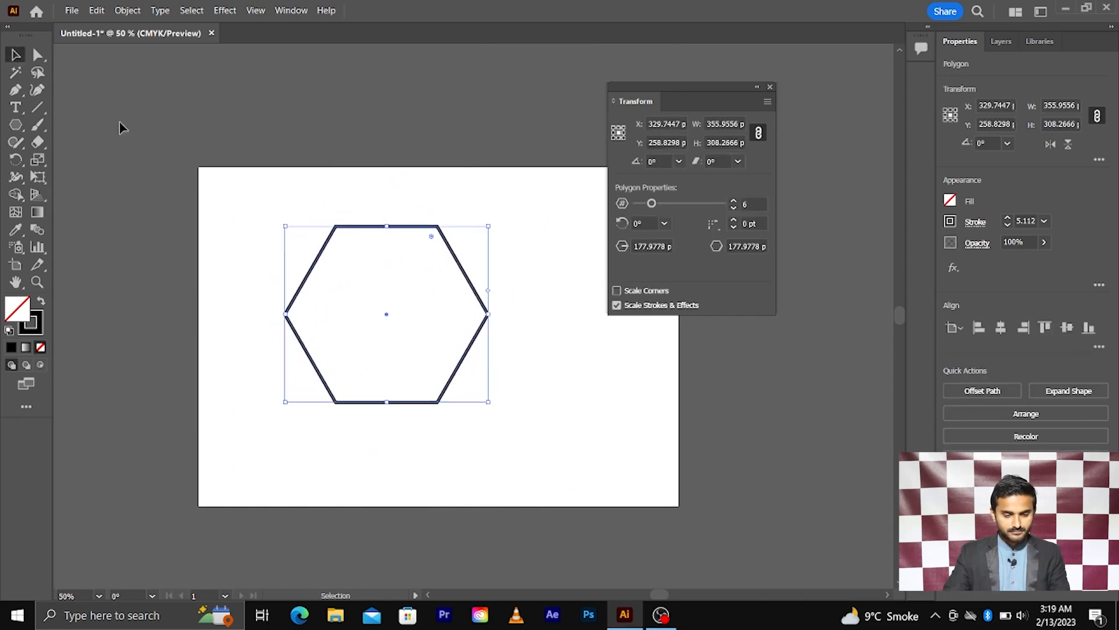
# Delete the hexagon's right-hand anchor points, leaving a left-pointing chevron.
pyautogui.click(38, 55)
pyautogui.moveTo(435, 199); pyautogui.dragTo(533, 474)
pyautogui.press('Delete')
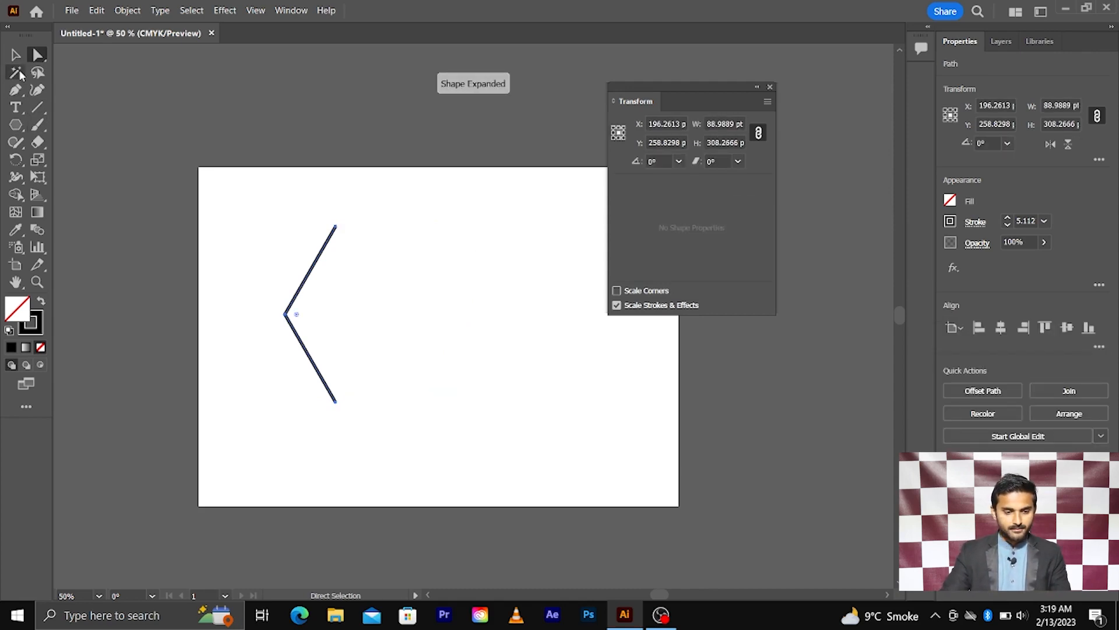
# Apply Transform Each to the chevron with the rotation angle set to 0°.
pyautogui.press('v')
pyautogui.scroll(2, 323, 275)
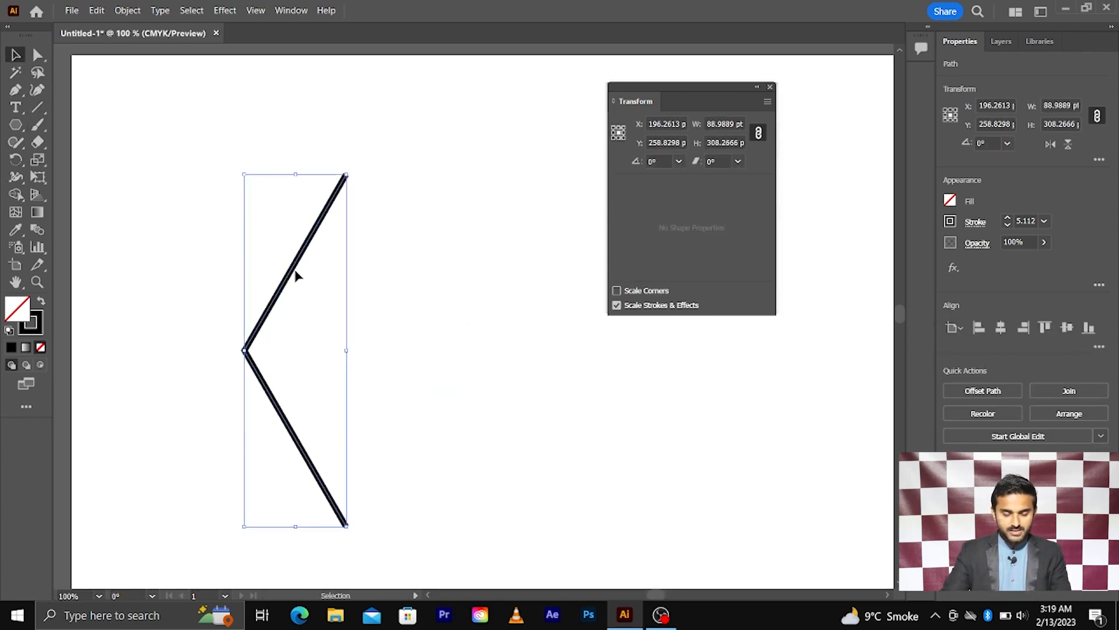
pyautogui.rightClick(296, 275)
pyautogui.moveTo(408, 522)
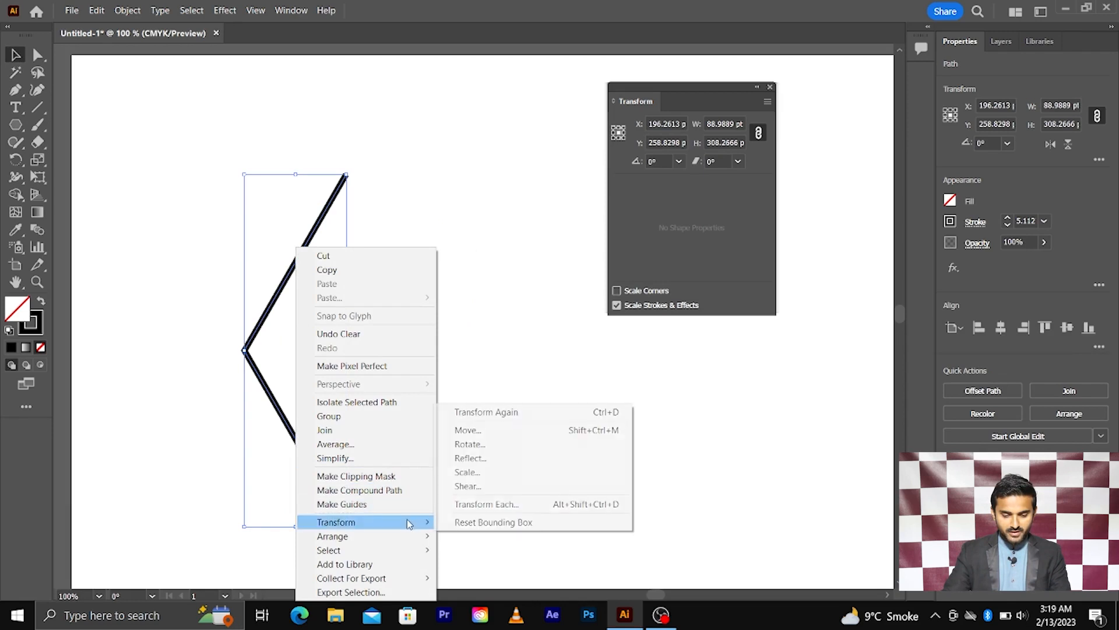
pyautogui.click(490, 505)
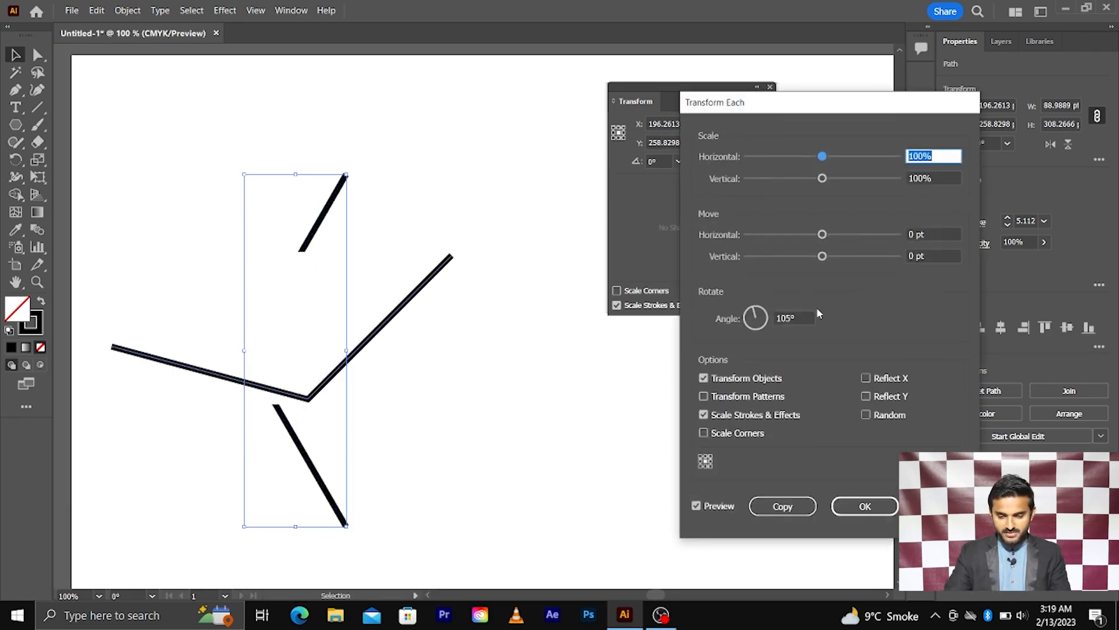
pyautogui.click(797, 317)
pyautogui.doubleClick(799, 315)
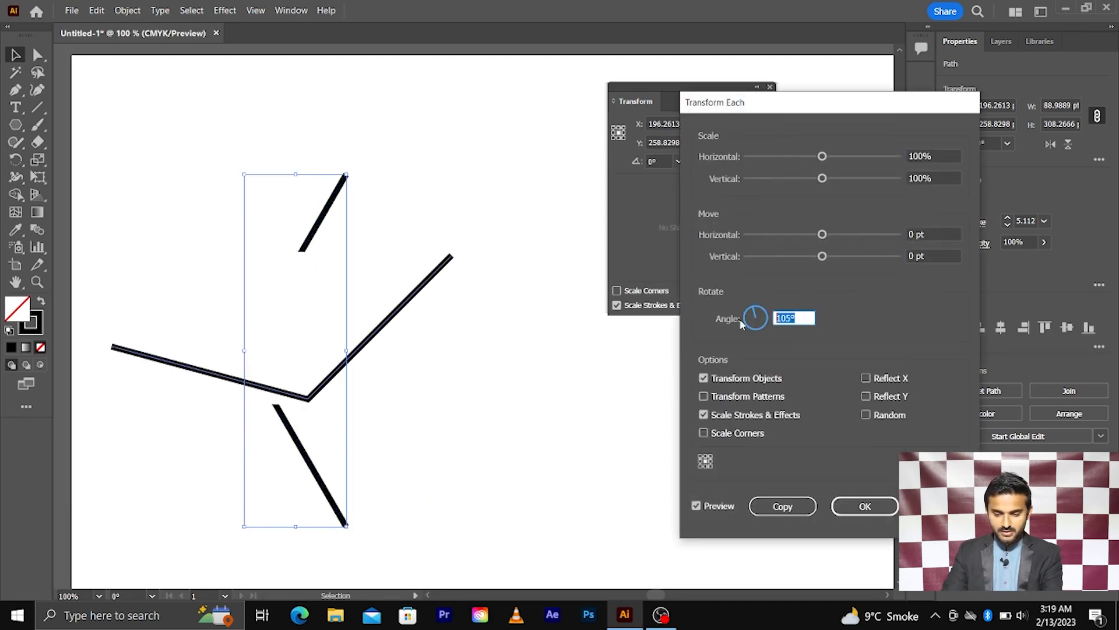
pyautogui.write('0')
pyautogui.press('Return')
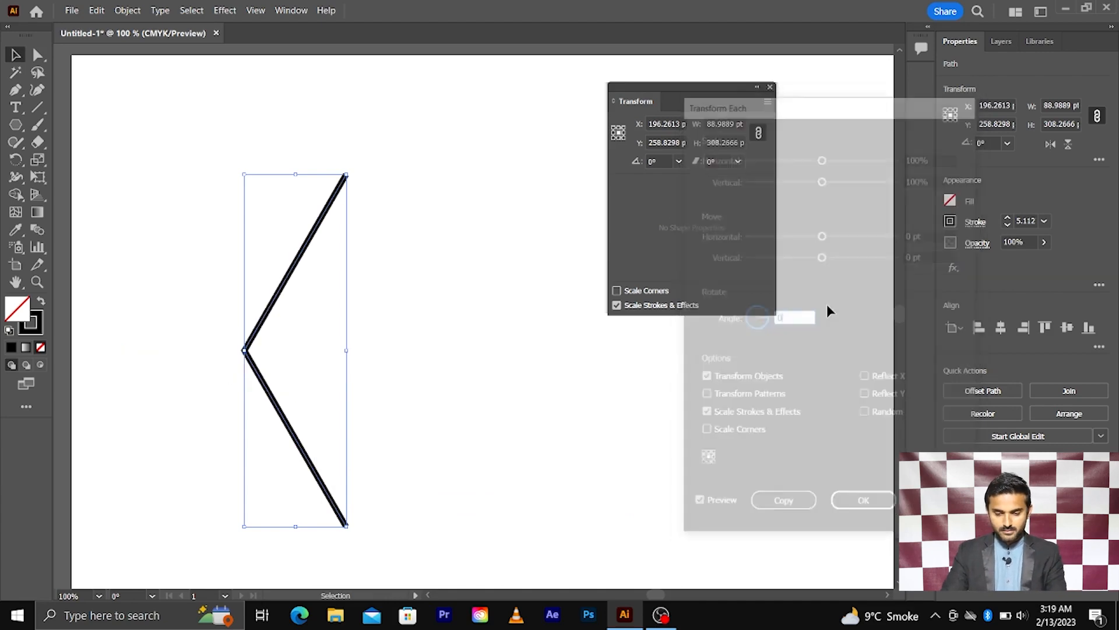
pyautogui.rightClick(267, 285)
pyautogui.moveTo(350, 520)
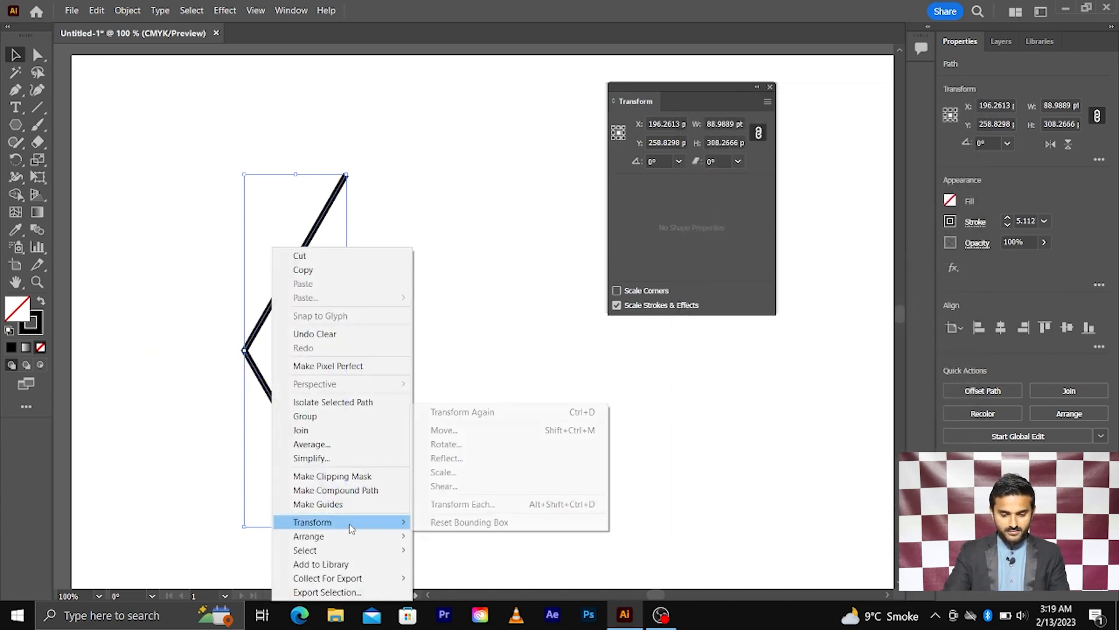
pyautogui.click(486, 504)
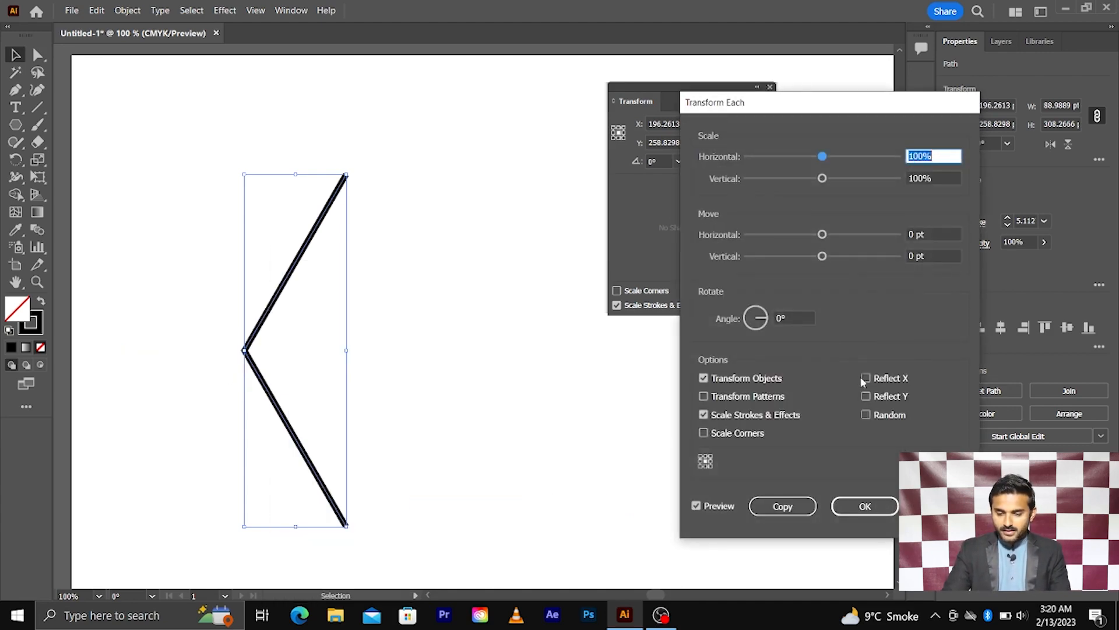
pyautogui.click(868, 381)
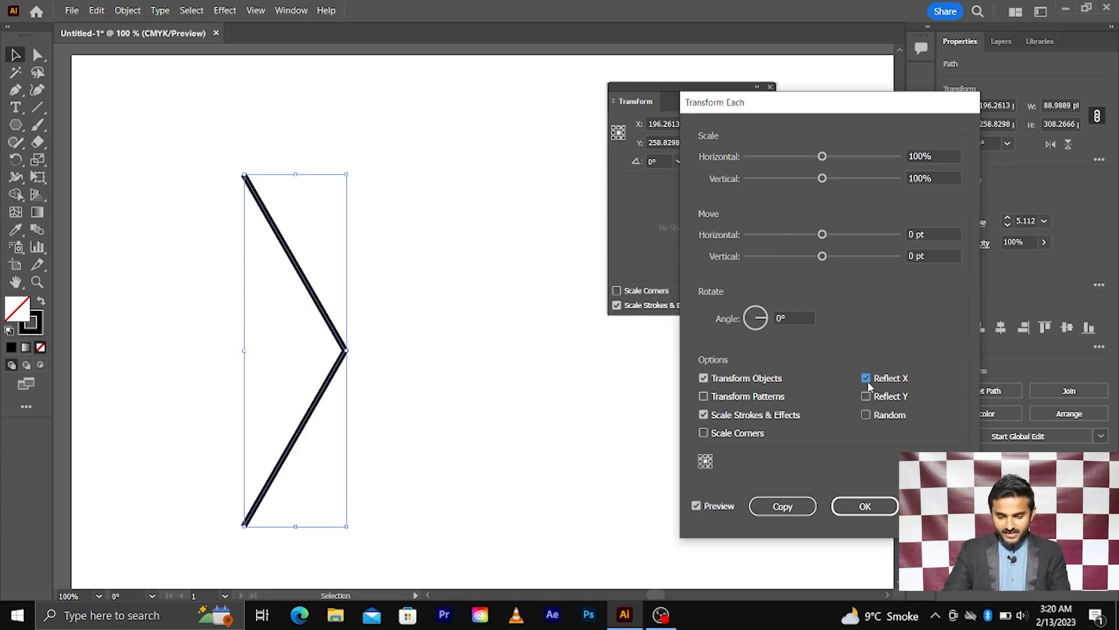
pyautogui.click(868, 398)
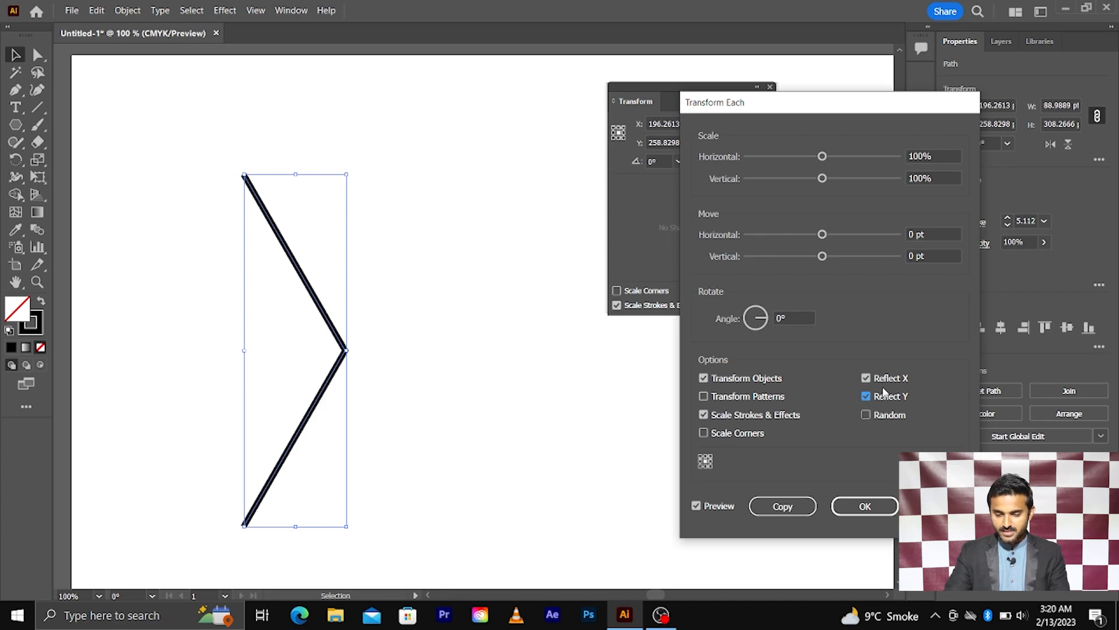
pyautogui.press('Escape')
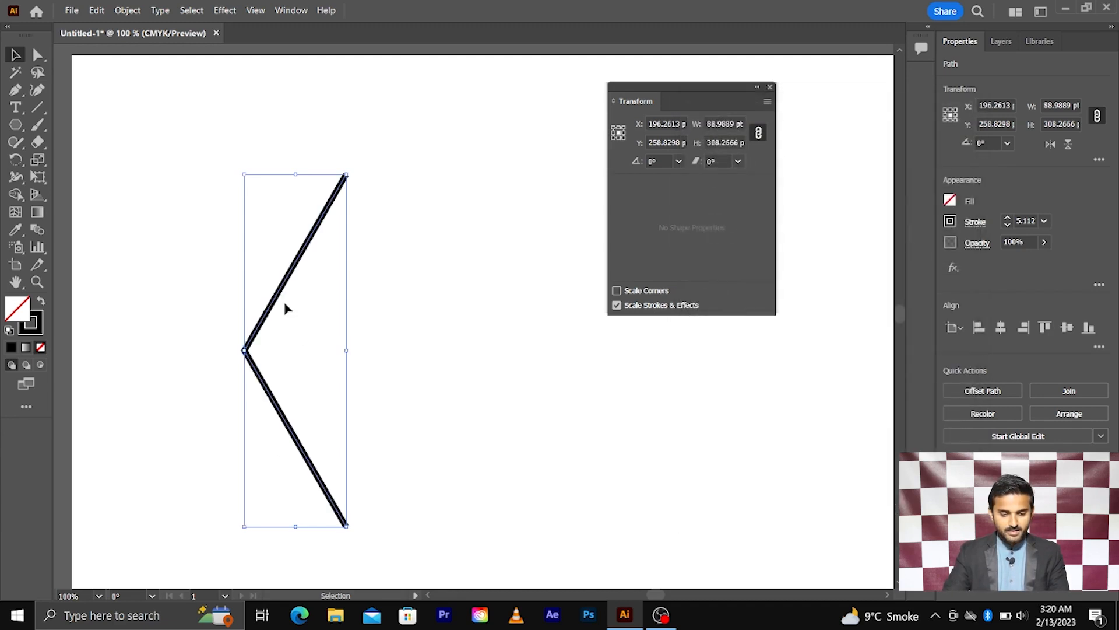
pyautogui.rightClick(281, 289)
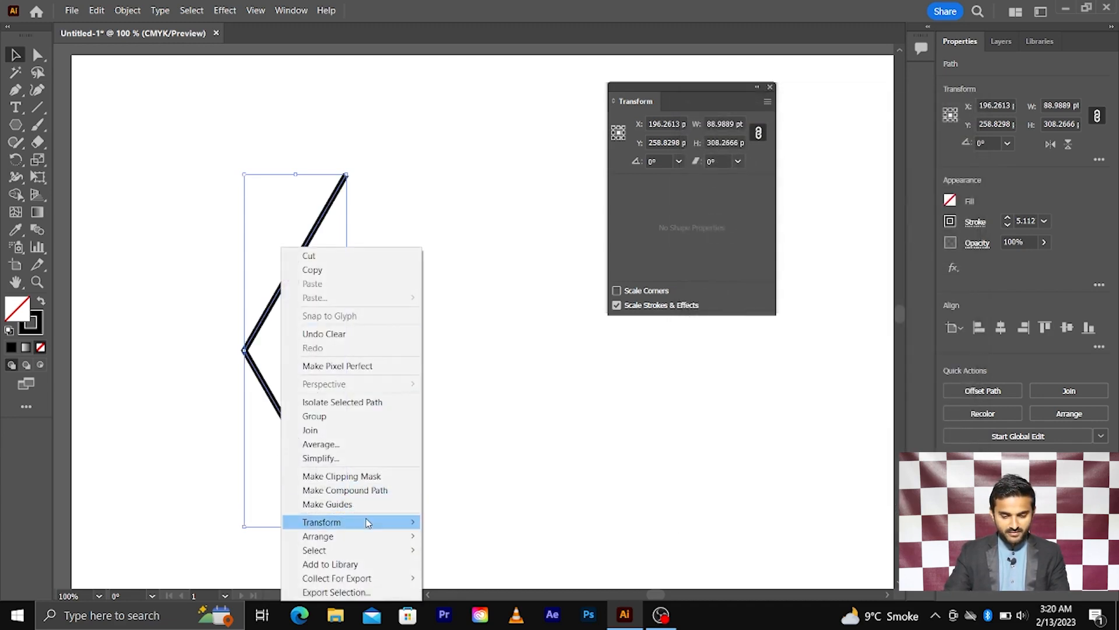
# Make a vertically reflected copy of the chevron via Transform > Reflect.
pyautogui.moveTo(371, 522)
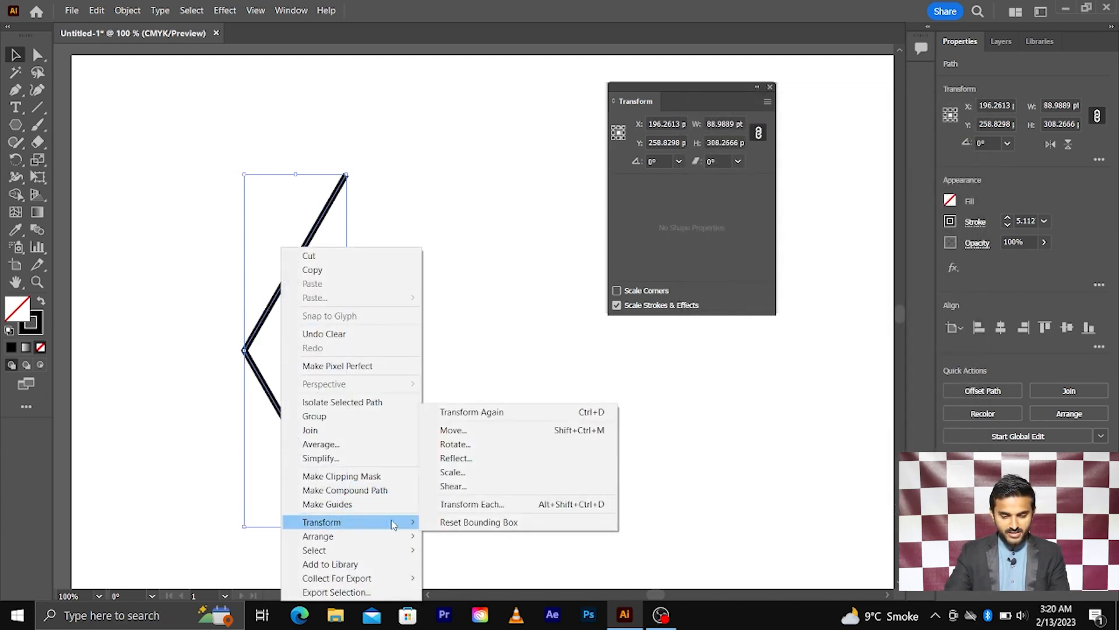
pyautogui.click(456, 459)
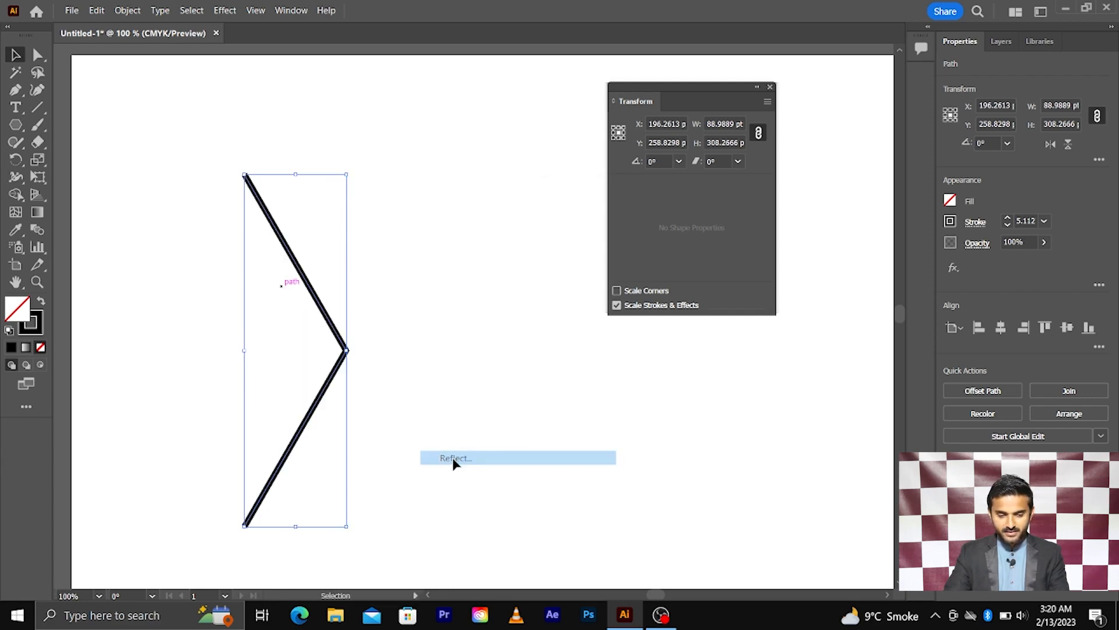
pyautogui.moveTo(570, 195); pyautogui.dragTo(585, 244)
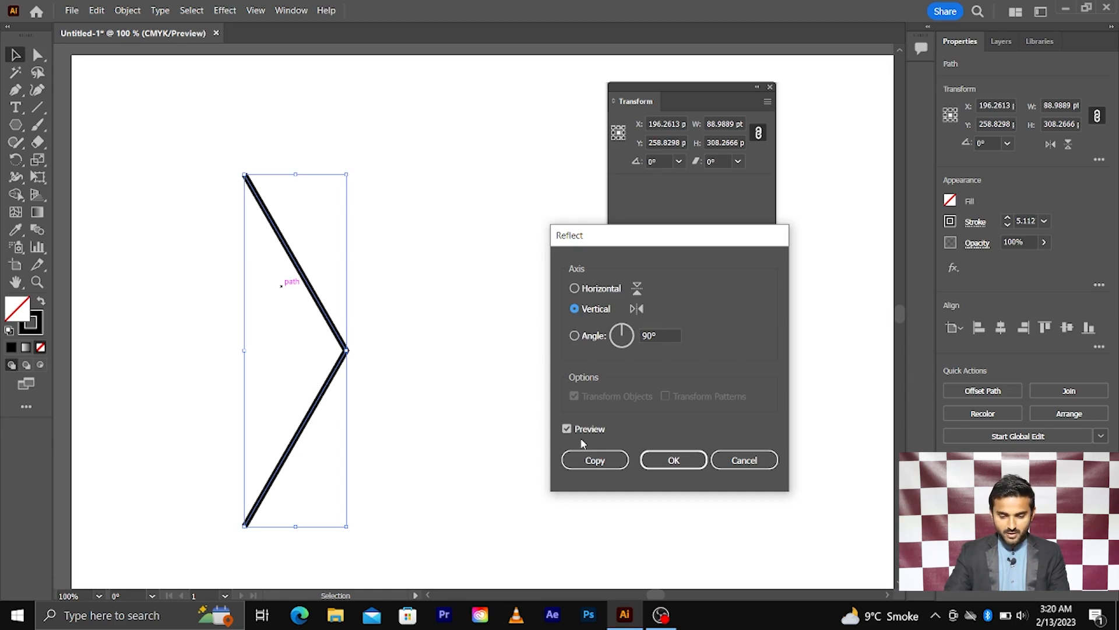
pyautogui.click(595, 460)
# Drag the mirrored copy right until its ends meet the original, forming a diamond.
pyautogui.click(498, 420)
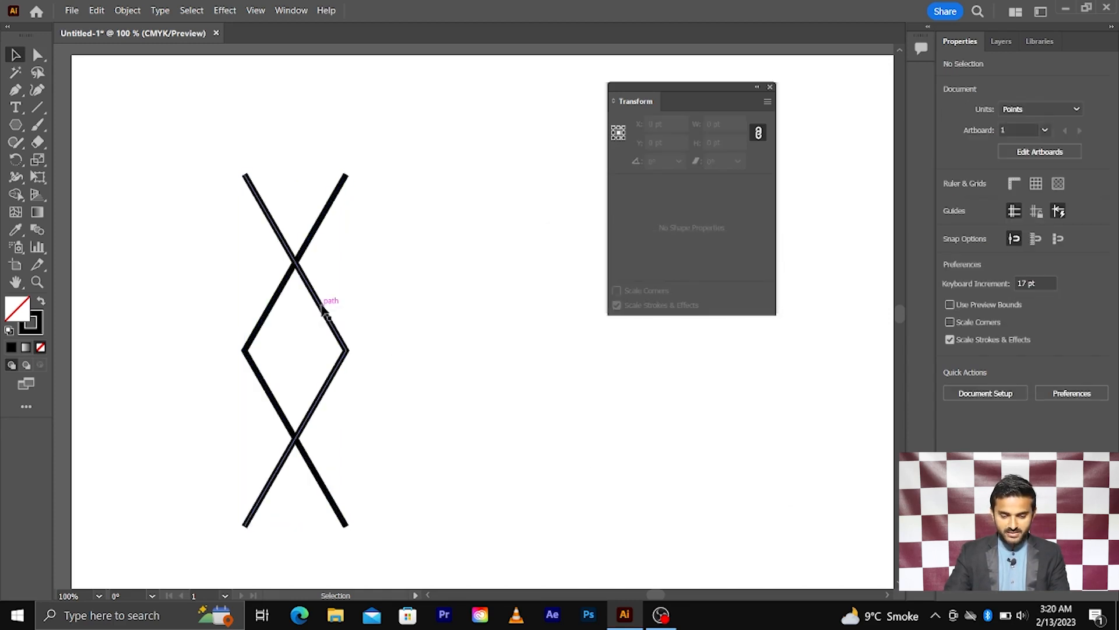
pyautogui.moveTo(325, 315); pyautogui.dragTo(432, 307)
pyautogui.click(477, 293)
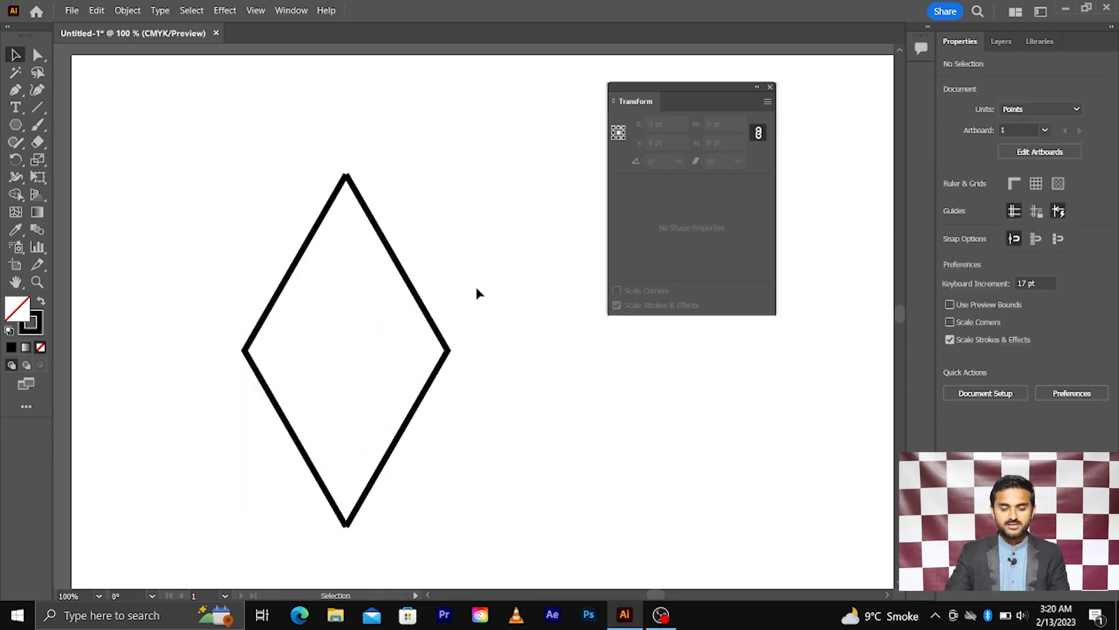
pyautogui.hotkey('ctrl', '-')
pyautogui.hotkey('ctrl', '-')
pyautogui.hotkey('ctrl', '-')
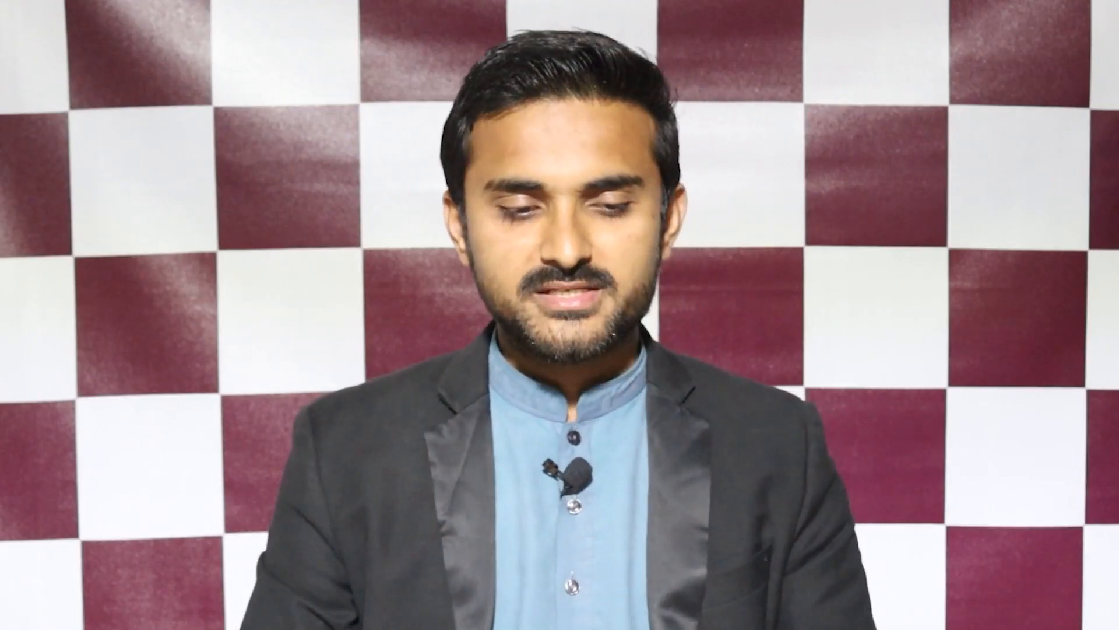